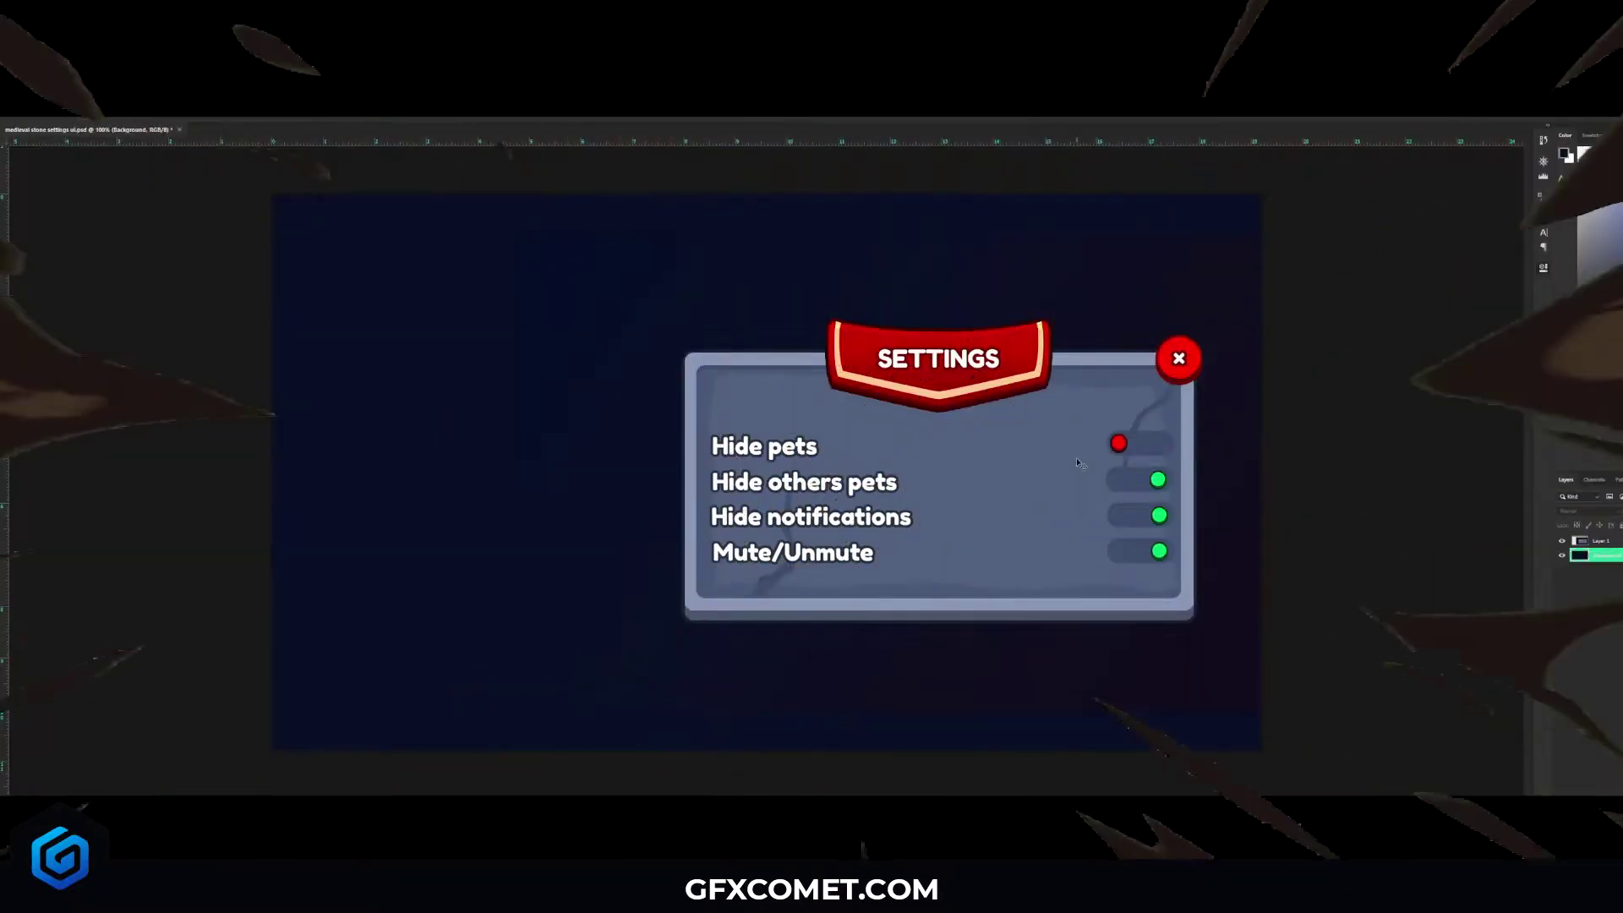
Step: Move the reference settings panel image to the centre of the canvas
{"action": "key", "text": "alt+bracketright"}
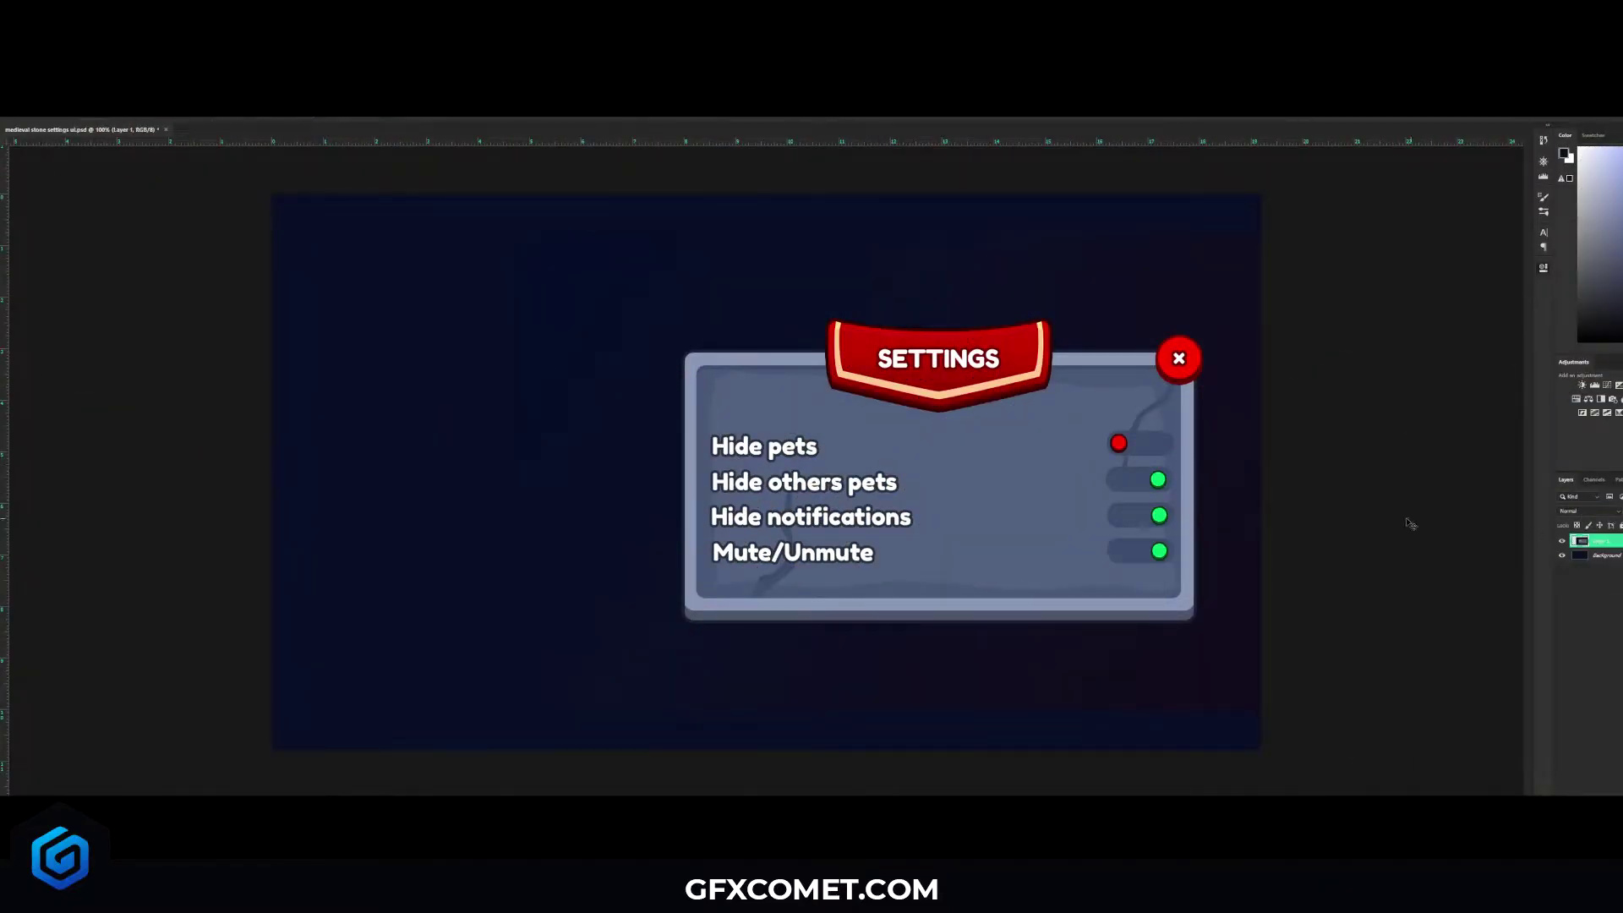
{"action": "left_click_drag", "start_coordinate": [1204, 515], "coordinate": [1006, 504]}
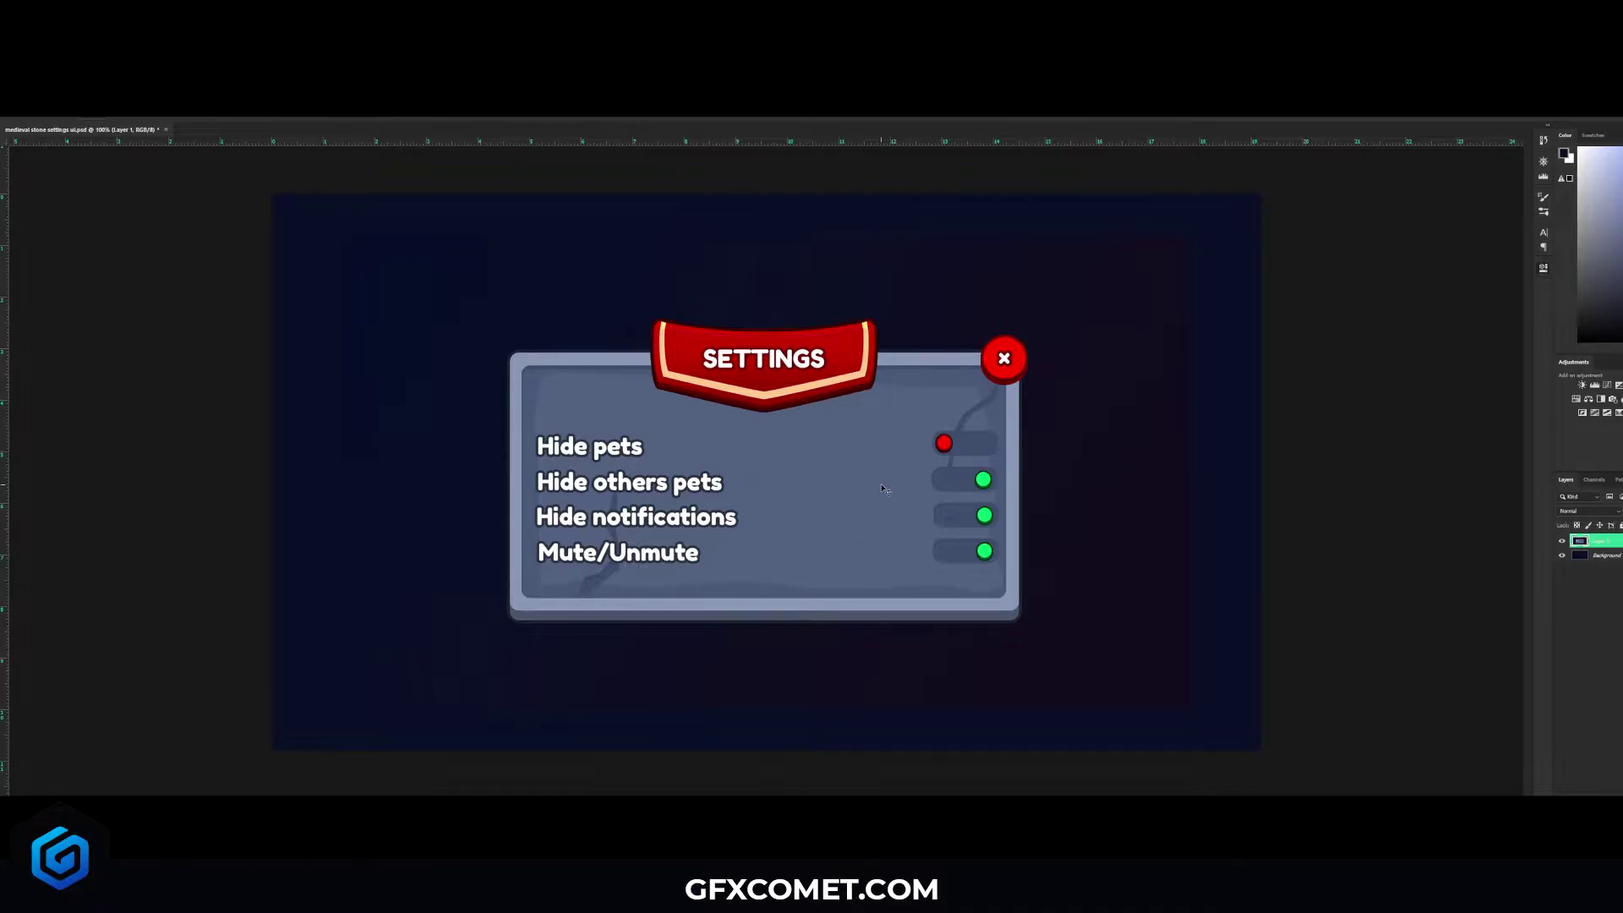
{"action": "left_click_drag", "start_coordinate": [900, 490], "coordinate": [880, 476]}
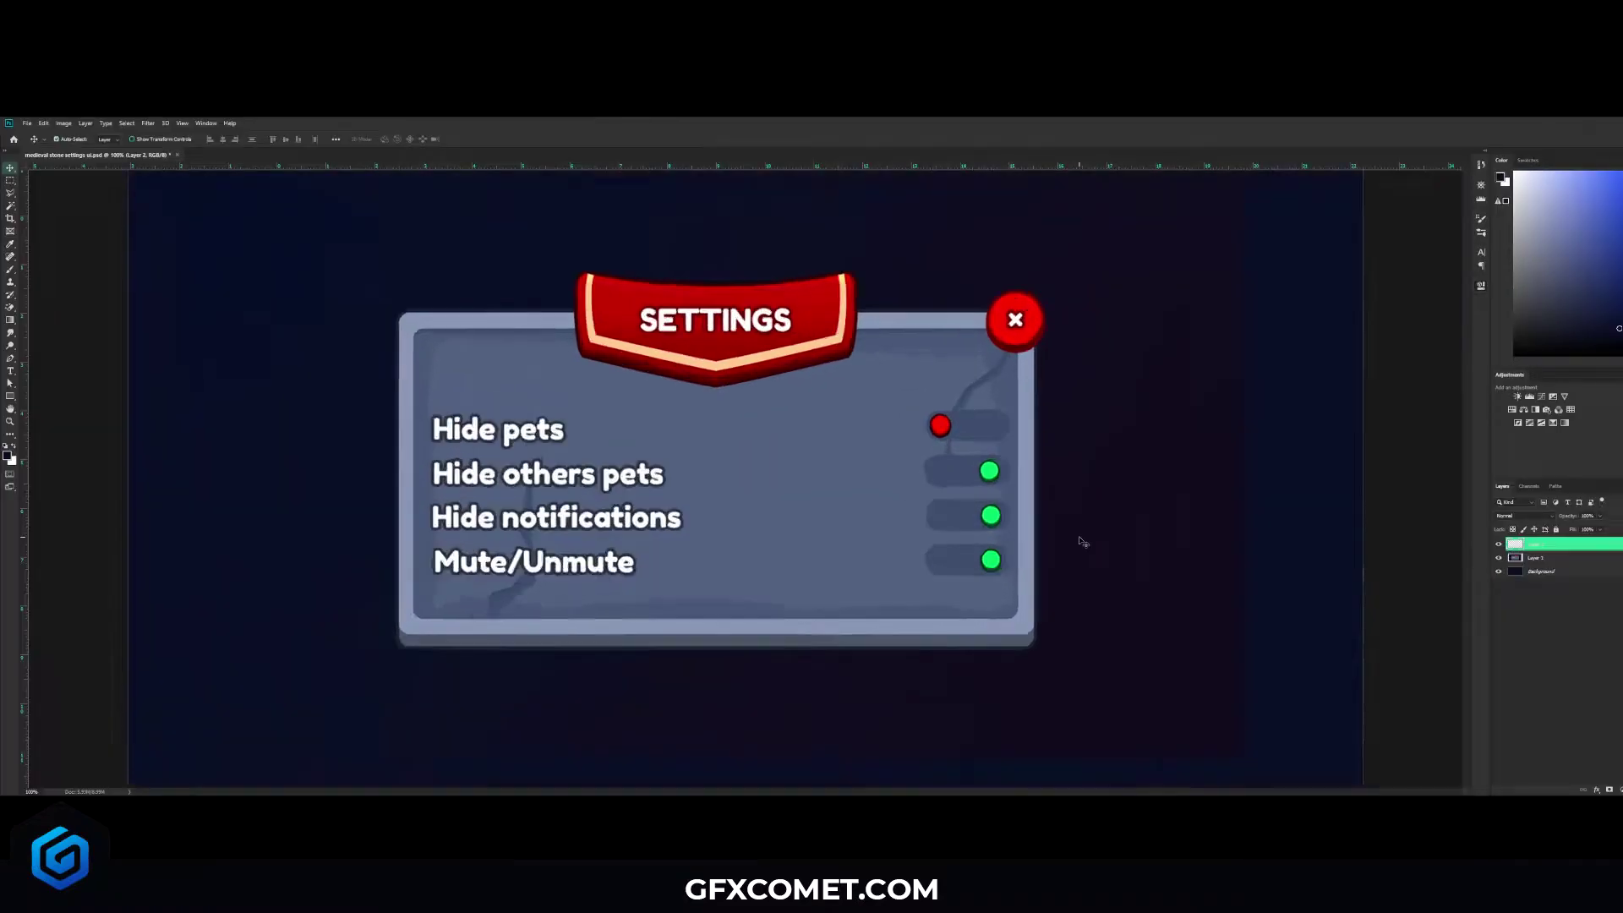
Step: Place a vertical guide through the centre of the reference SETTINGS banner
{"action": "key", "text": "ctrl+plus"}
{"action": "scroll", "coordinate": [488, 256], "scroll_direction": "up", "scroll_amount": 3}
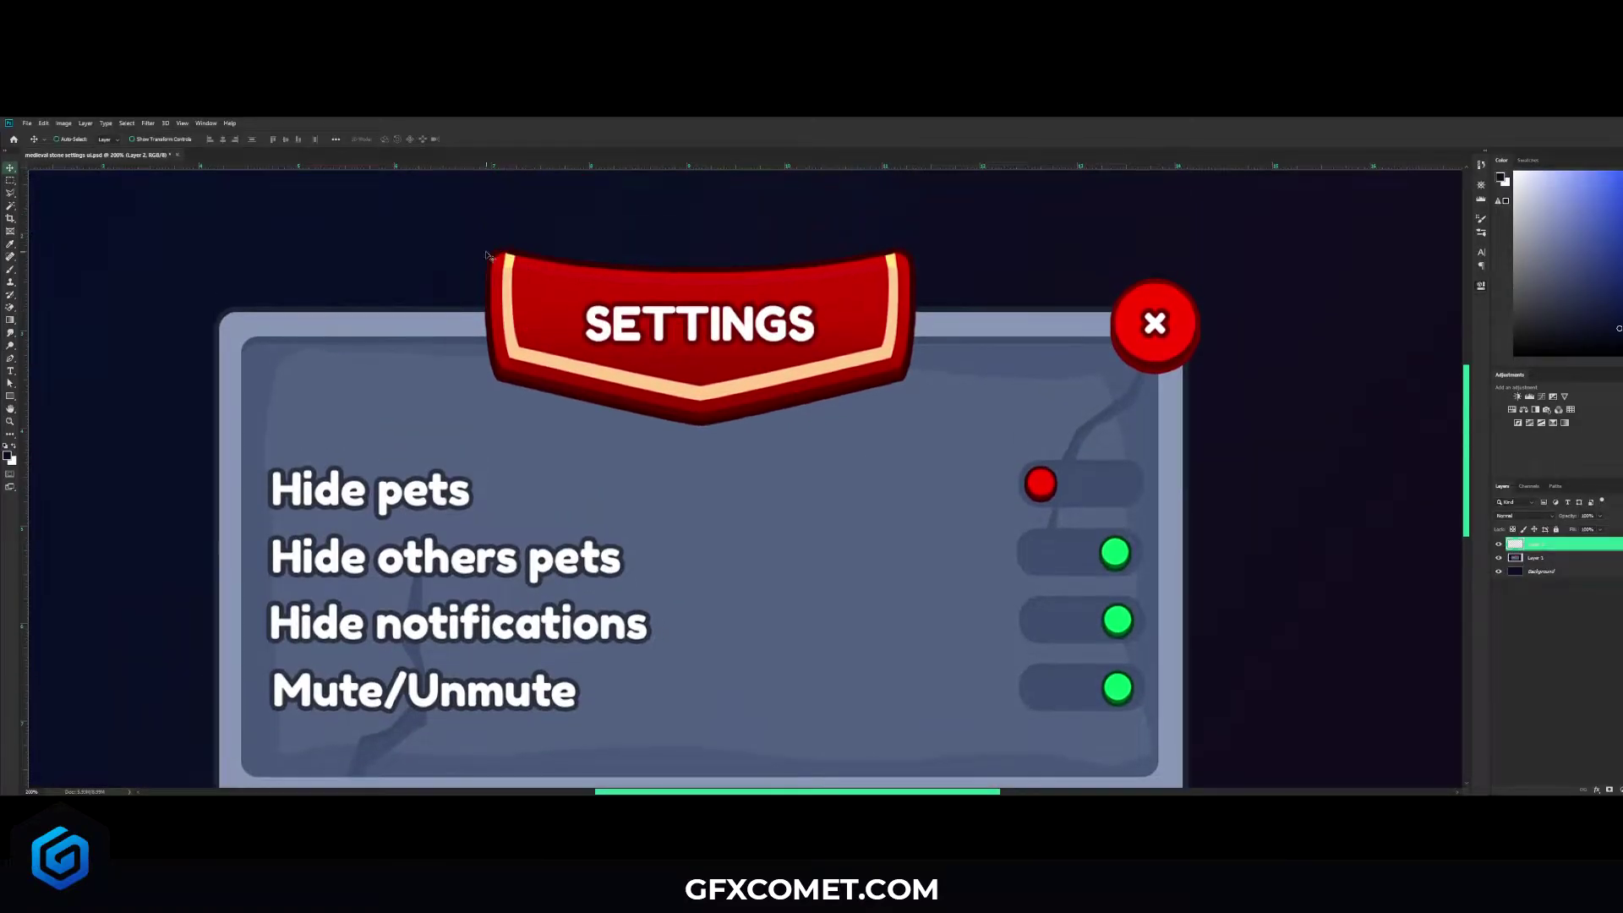
{"action": "left_click_drag", "start_coordinate": [22, 355], "coordinate": [700, 359]}
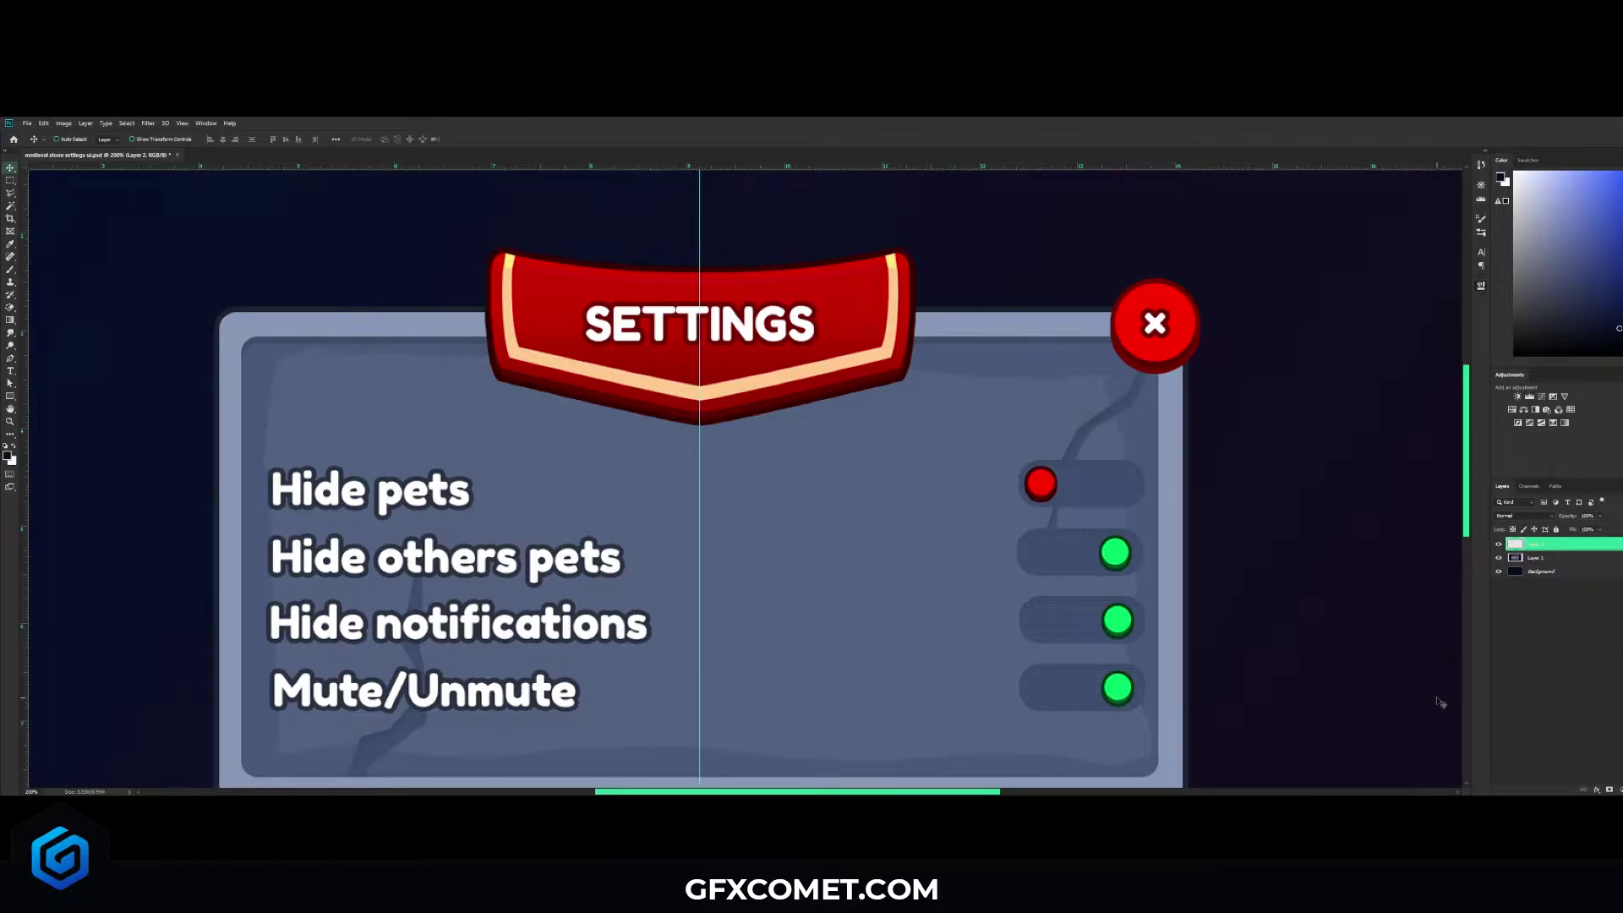
Step: Trace the left half of the reference banner up to the guide as a white-filled Pen tool shape with curved top and side edges
{"action": "left_click", "coordinate": [10, 359]}
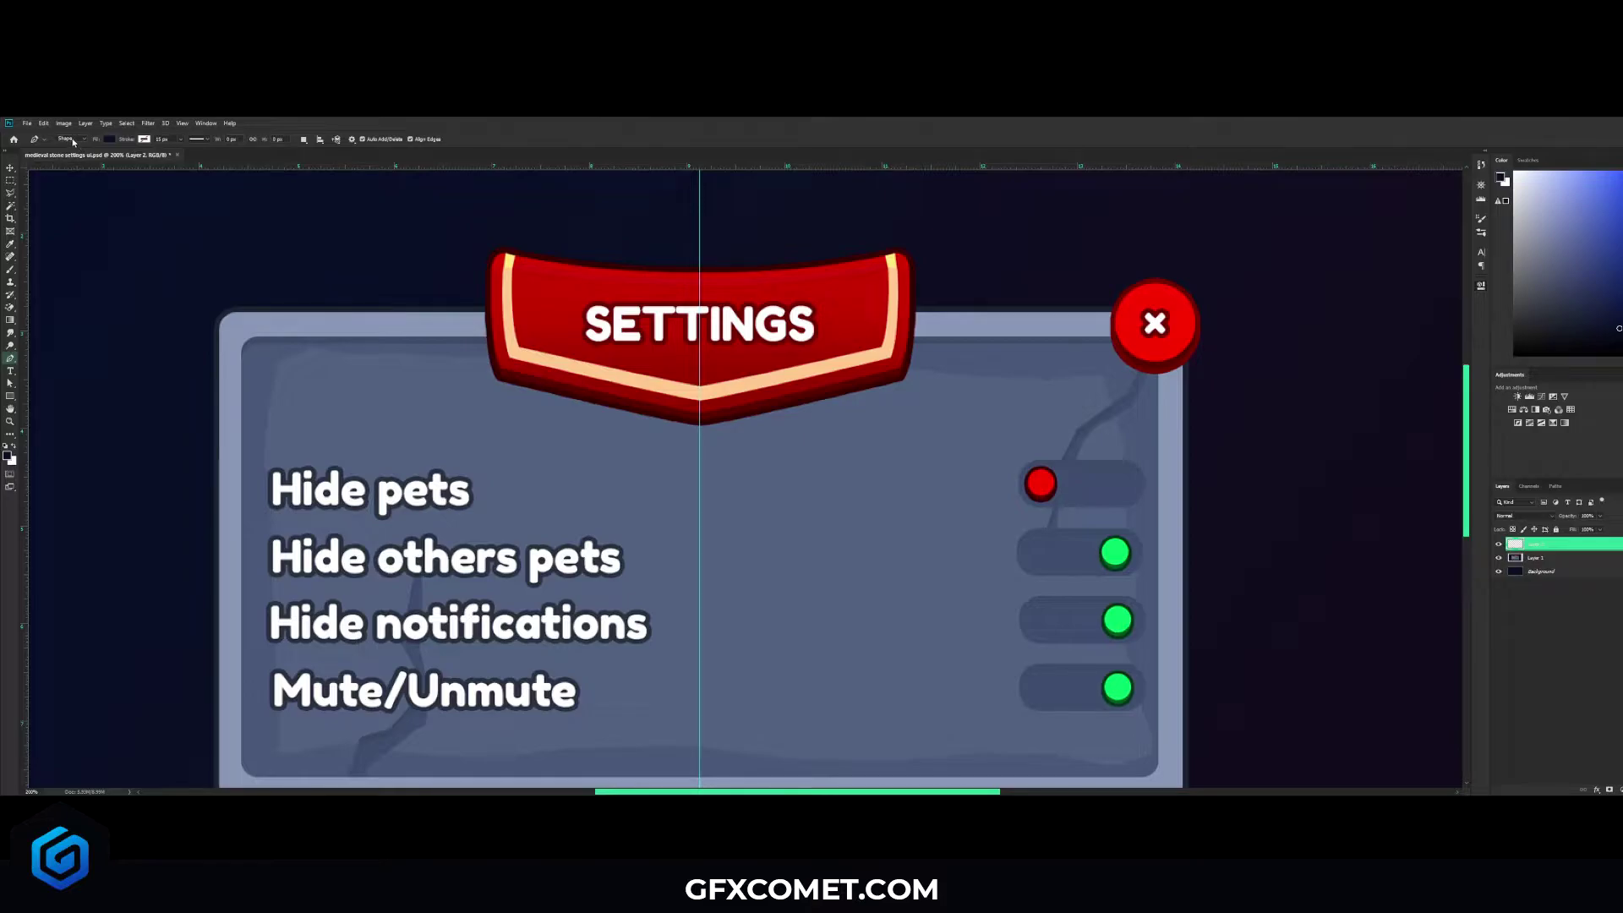
{"action": "left_click", "coordinate": [86, 192]}
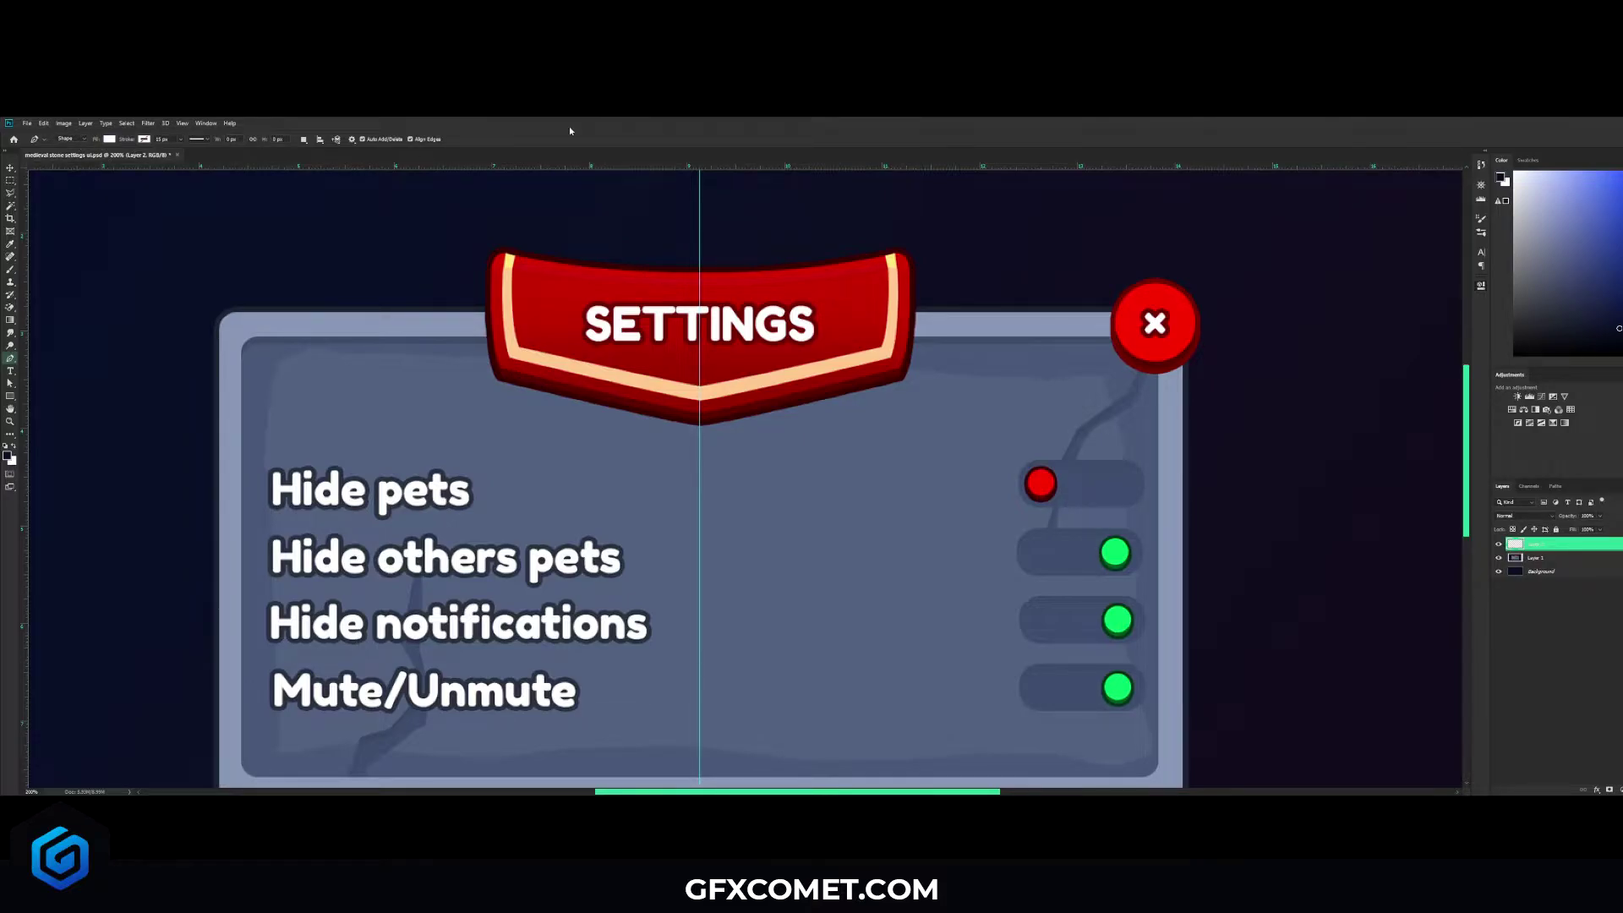
{"action": "left_click", "coordinate": [700, 276]}
{"action": "left_click_drag", "start_coordinate": [495, 252], "coordinate": [405, 231]}
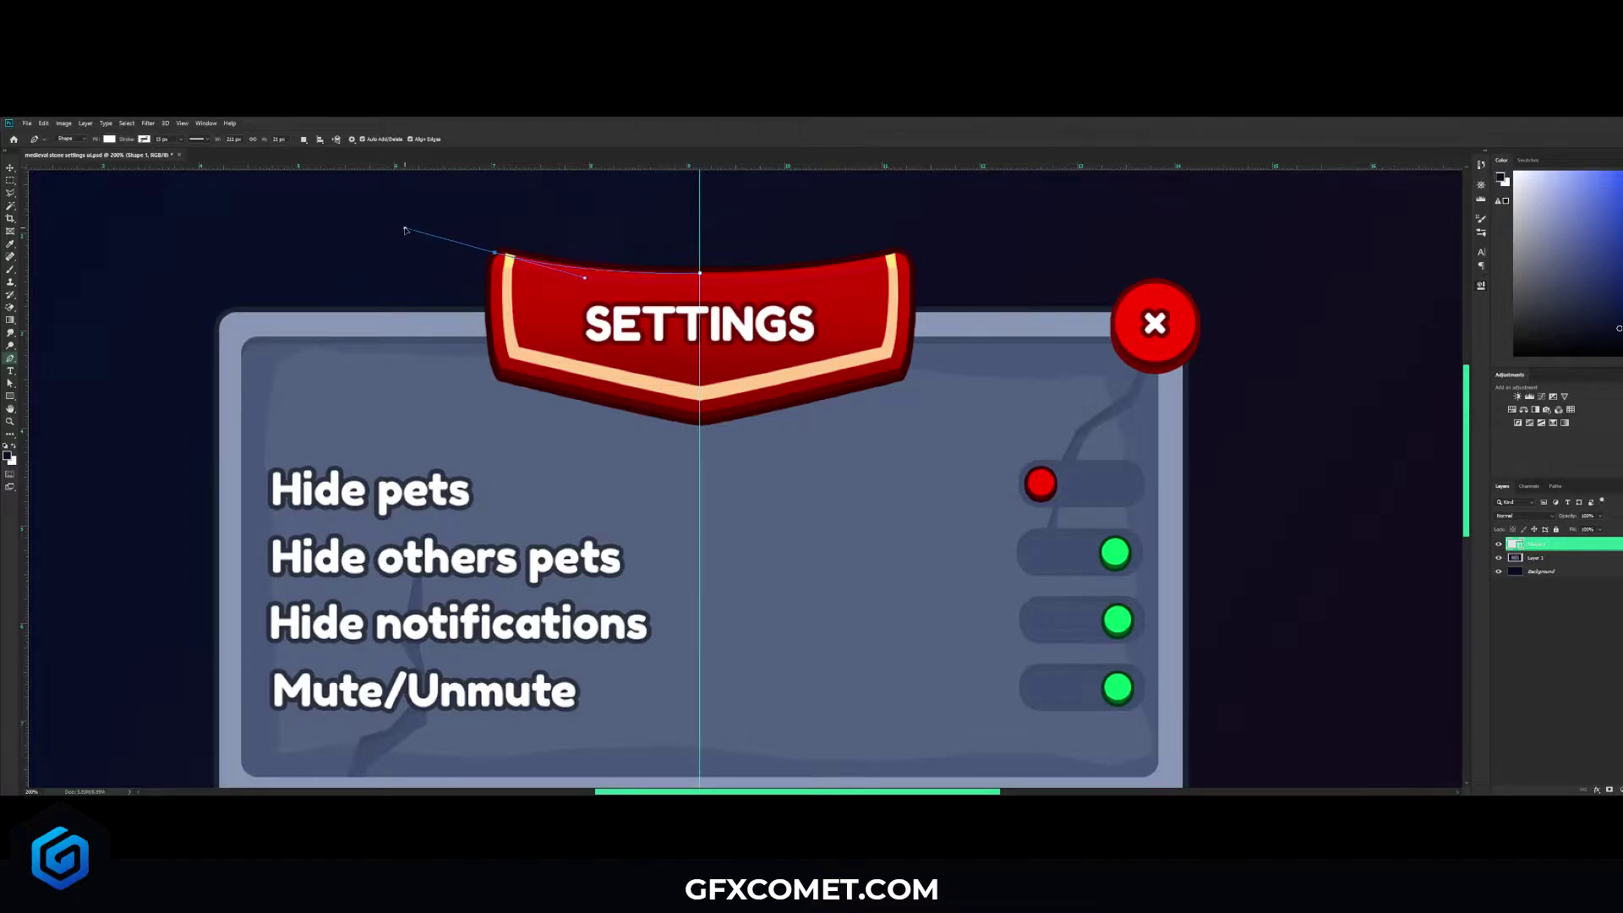
{"action": "left_click", "coordinate": [496, 255], "text": "alt"}
{"action": "left_click_drag", "start_coordinate": [500, 367], "coordinate": [521, 423]}
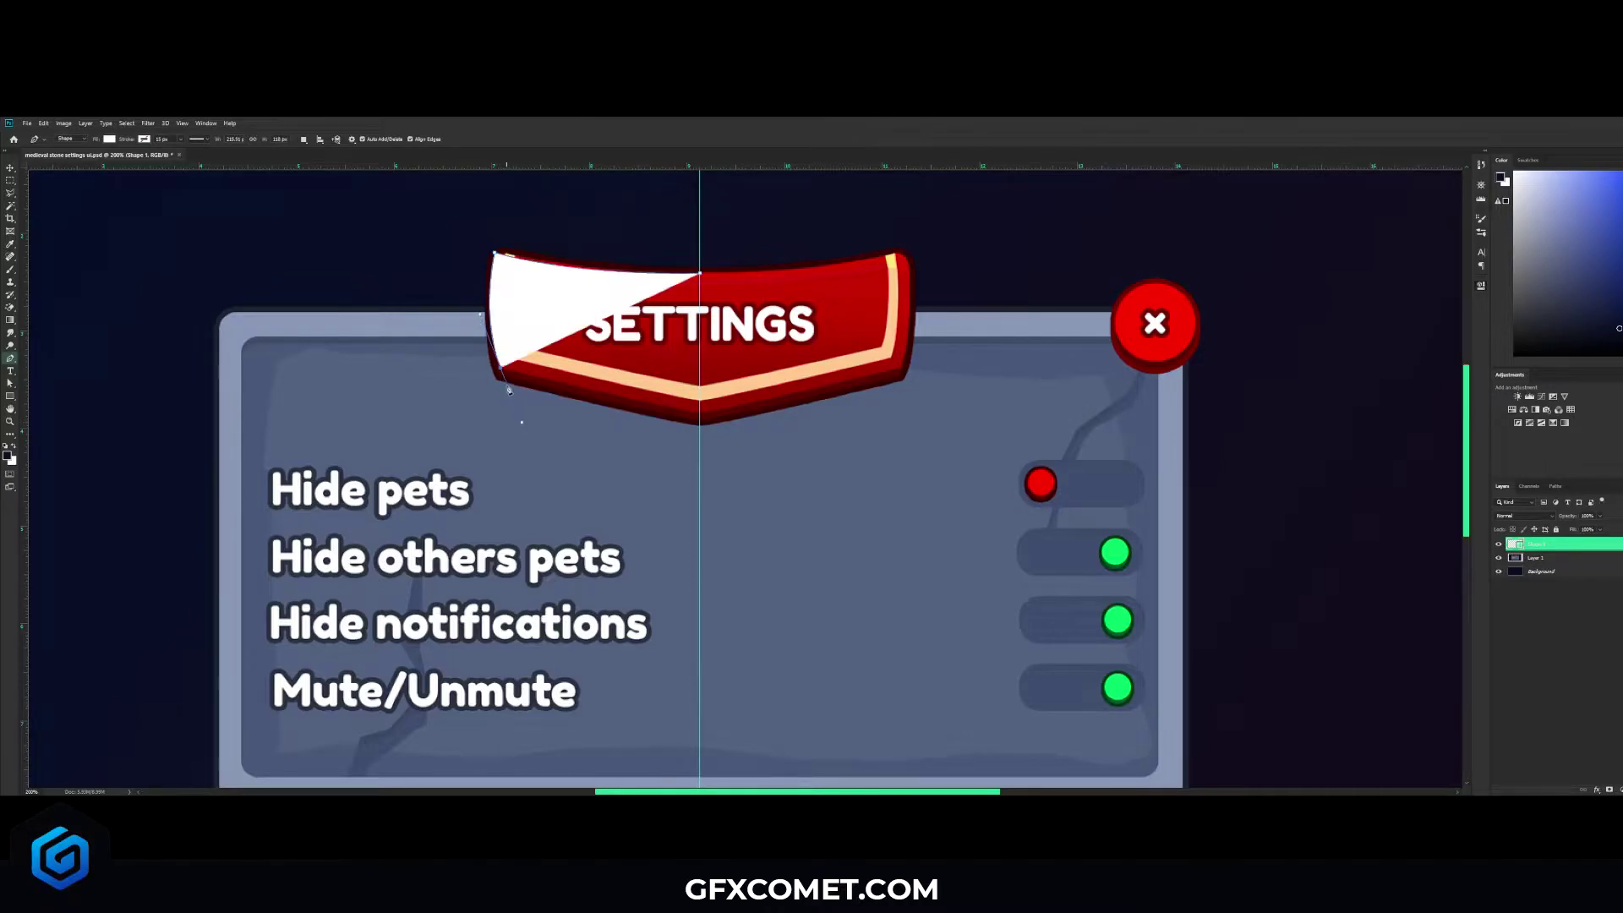
{"action": "left_click", "coordinate": [501, 367], "text": "alt"}
{"action": "left_click_drag", "start_coordinate": [700, 418], "coordinate": [734, 420]}
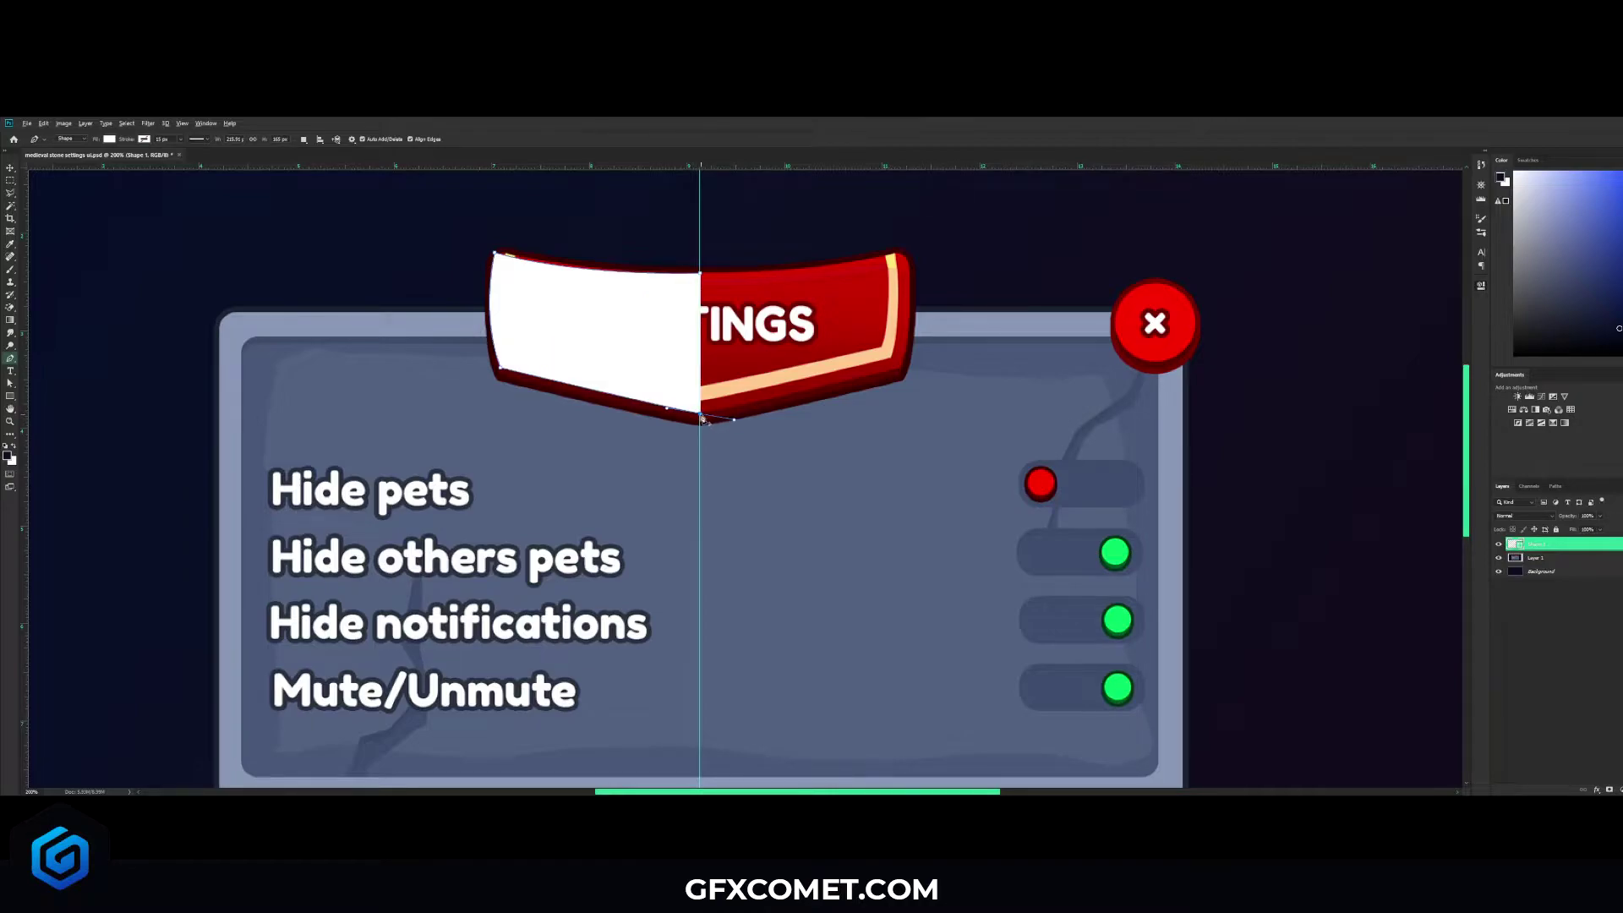
{"action": "left_click", "coordinate": [701, 416], "text": "alt"}
{"action": "left_click", "coordinate": [701, 274]}
Step: Complete the banner with a horizontally flipped copy of the white half, and move both halves below the reference banner
{"action": "key", "text": "v"}
{"action": "left_click_drag", "start_coordinate": [635, 310], "coordinate": [354, 309]}
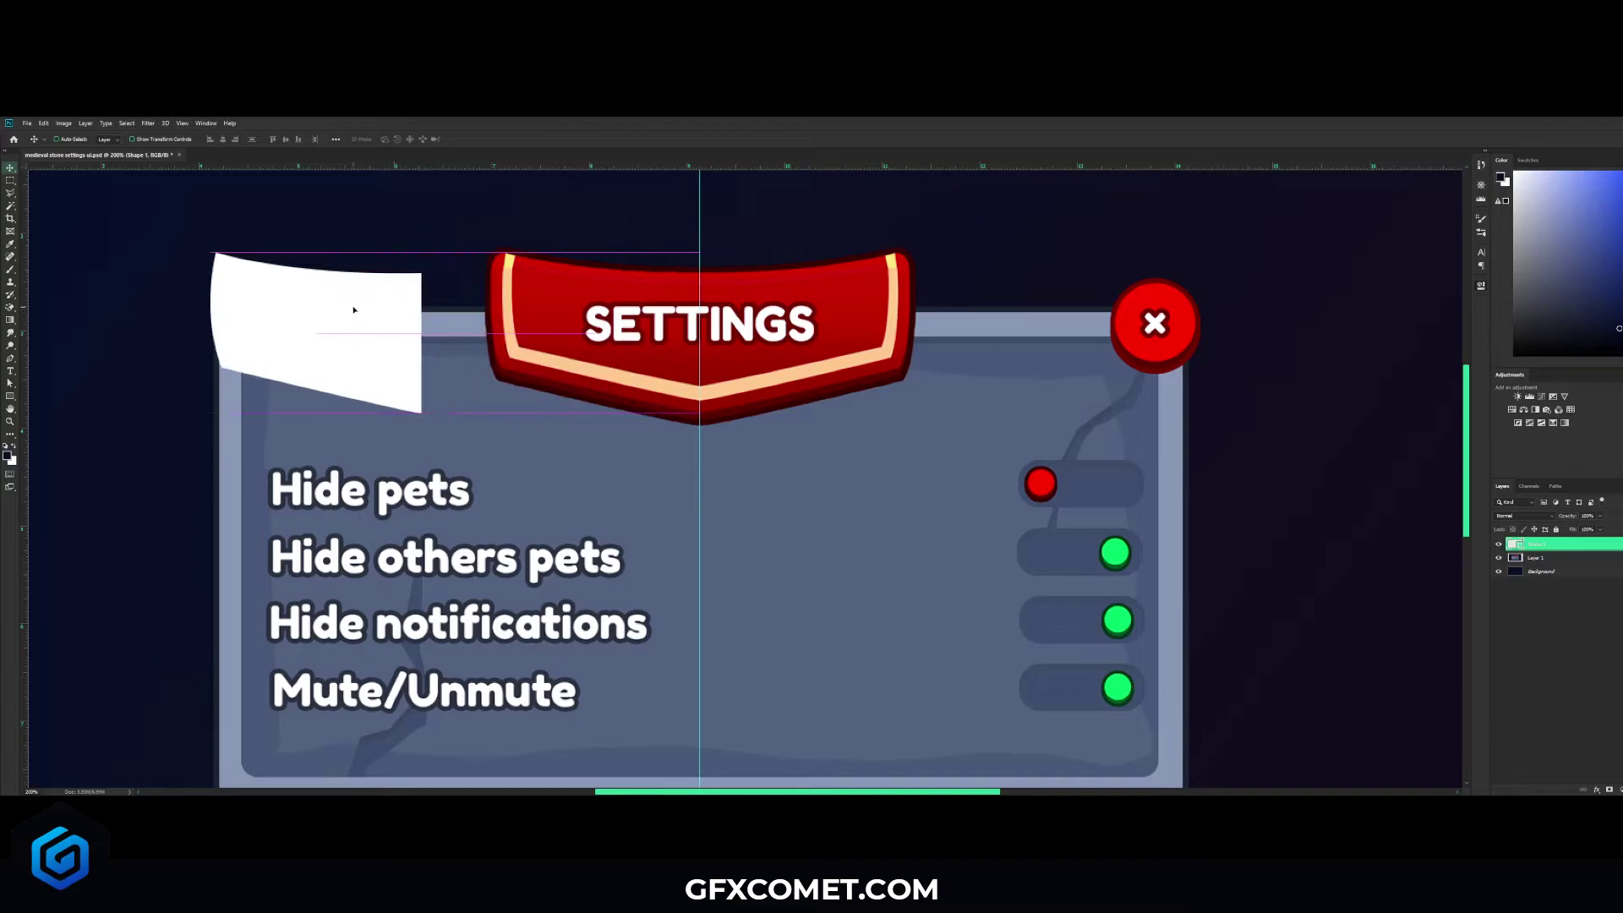
{"action": "key", "text": "ctrl+j"}
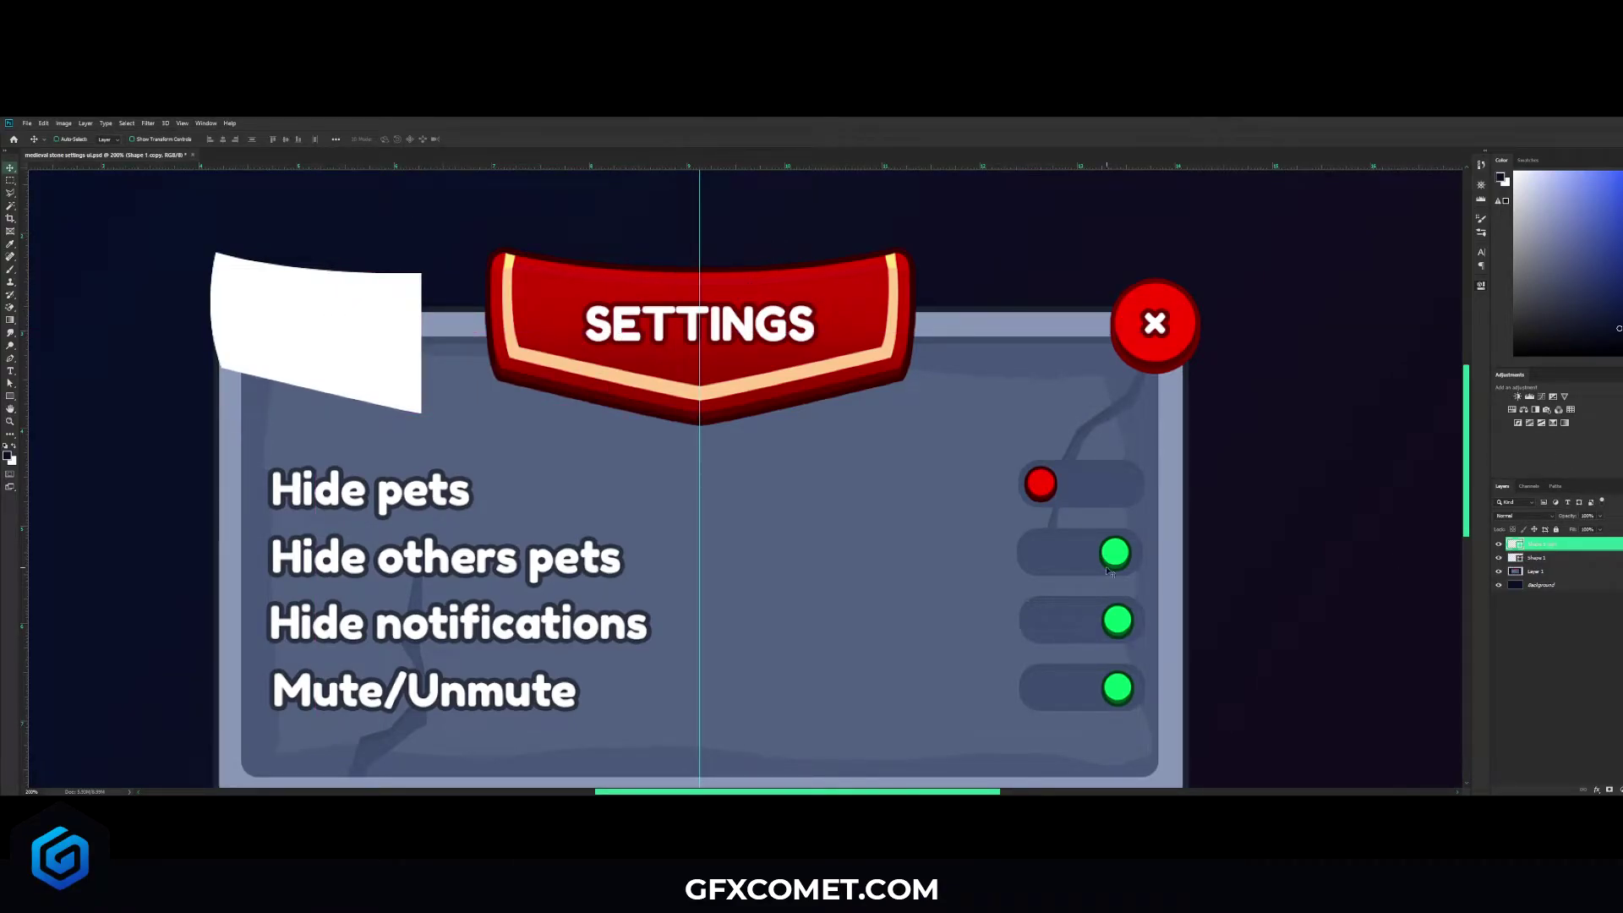
{"action": "key", "text": "ctrl+t"}
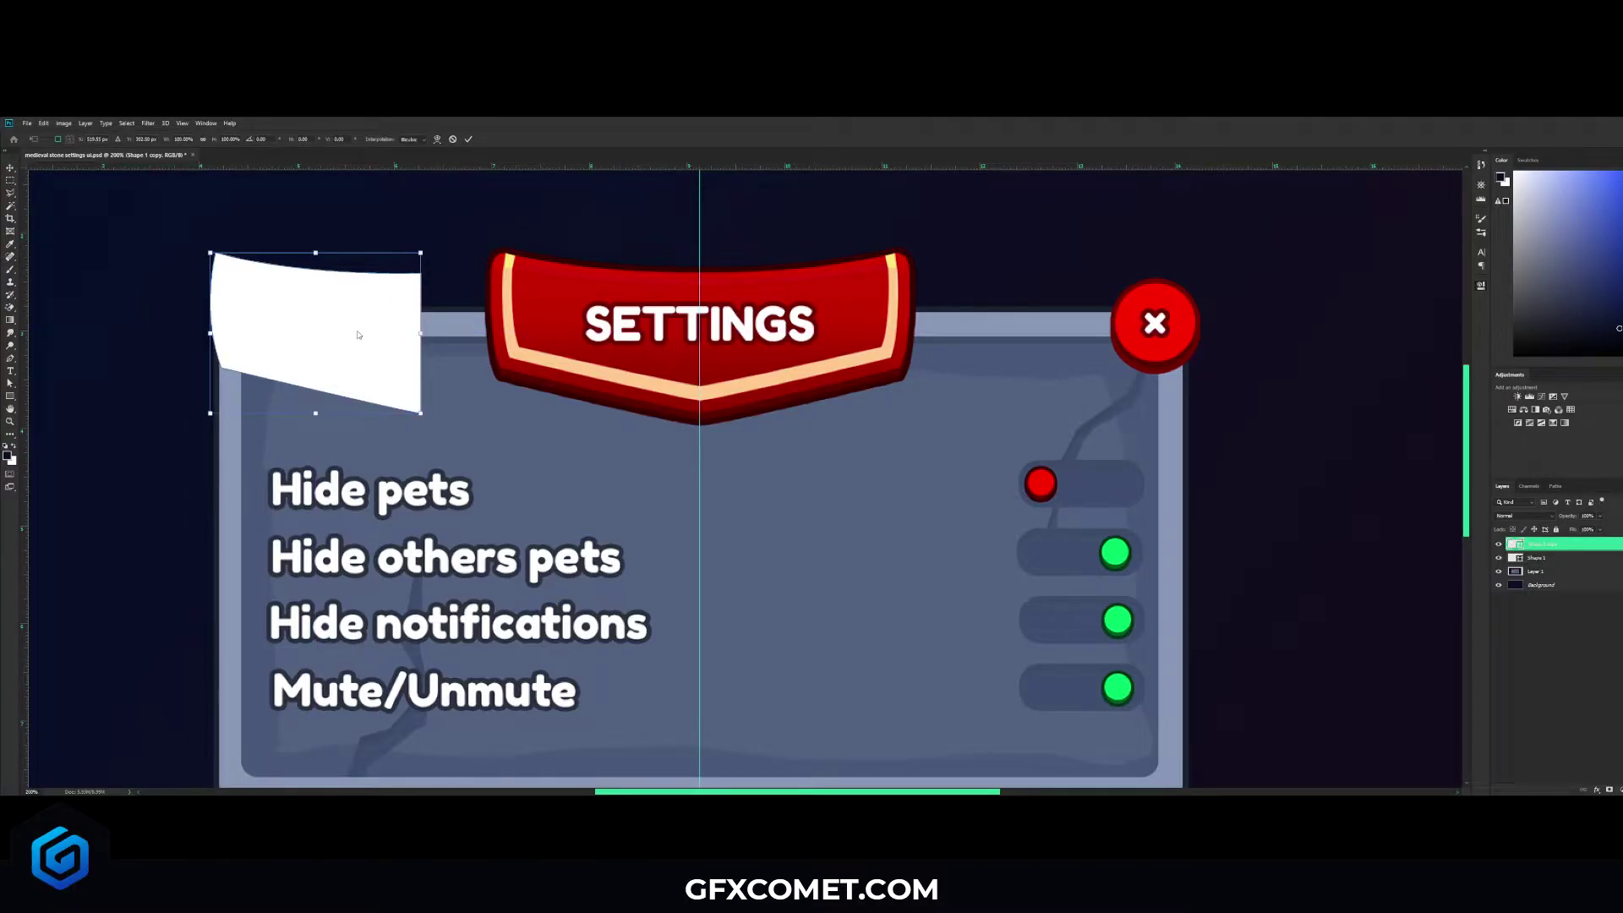
{"action": "left_click", "coordinate": [397, 439]}
{"action": "key", "text": "Return"}
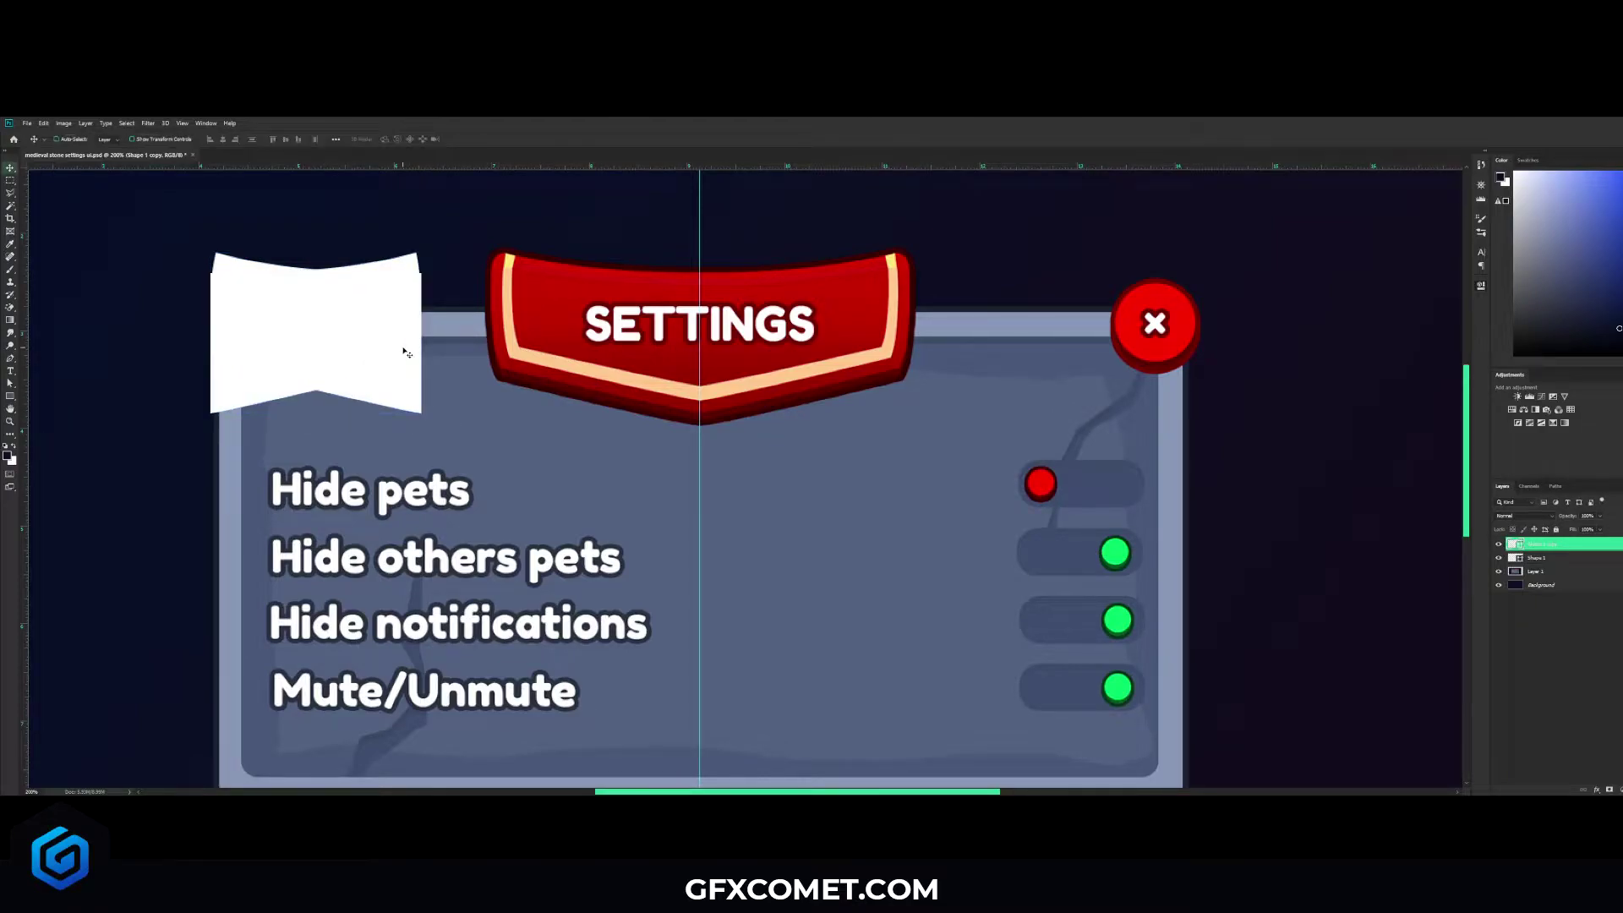
{"action": "left_click_drag", "start_coordinate": [279, 335], "coordinate": [488, 330]}
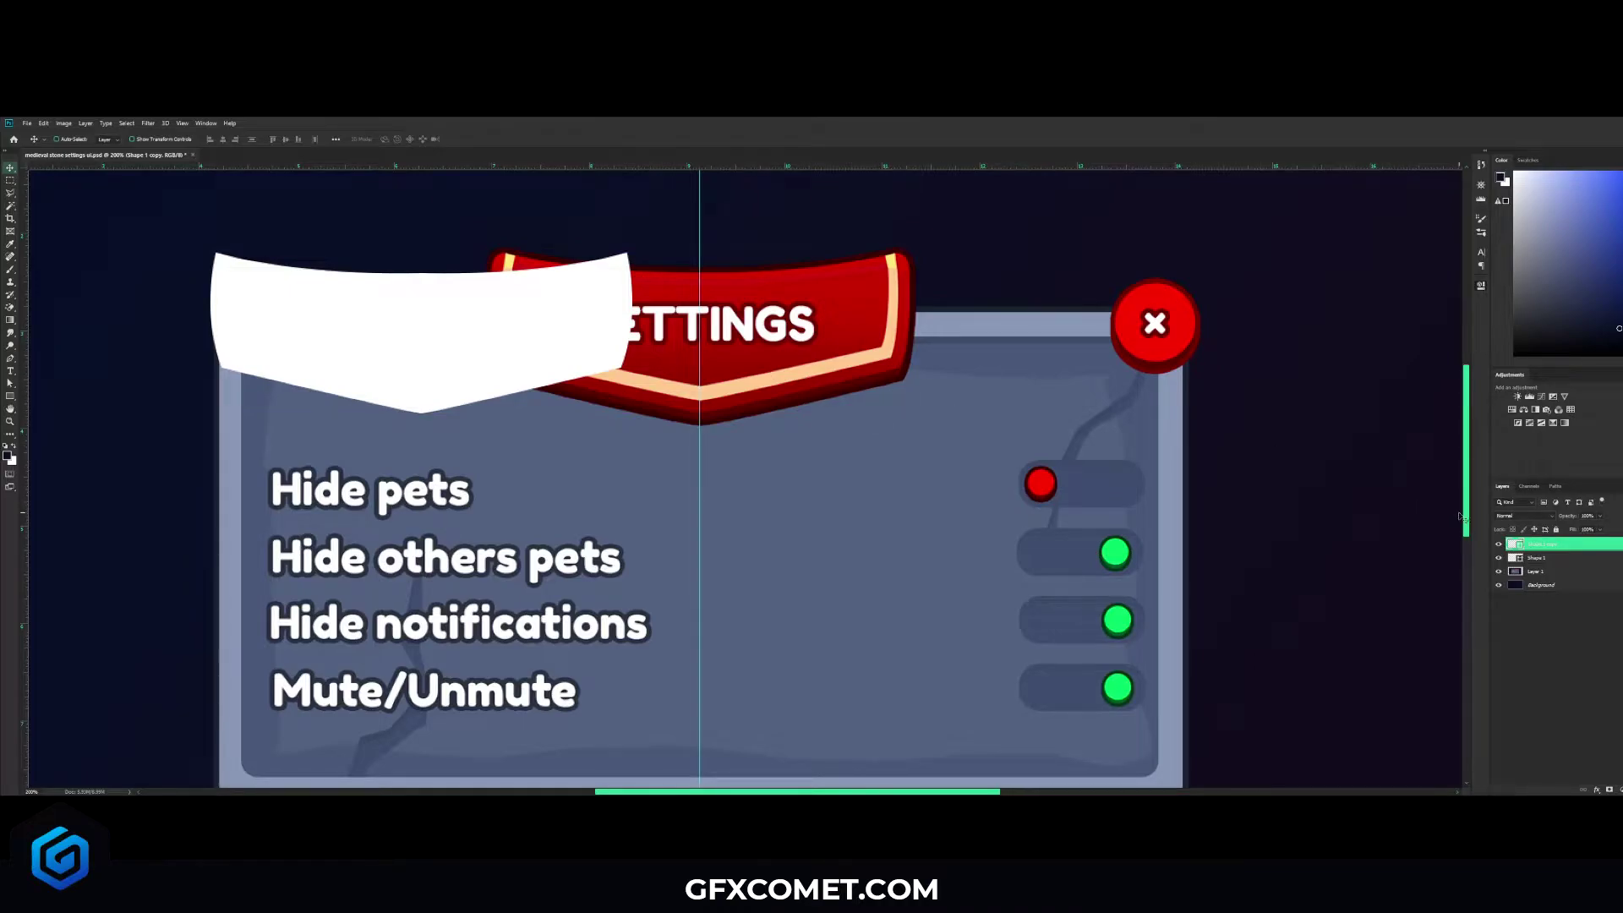
{"action": "left_click", "coordinate": [1543, 558], "text": "shift"}
{"action": "left_click_drag", "start_coordinate": [632, 396], "coordinate": [592, 573]}
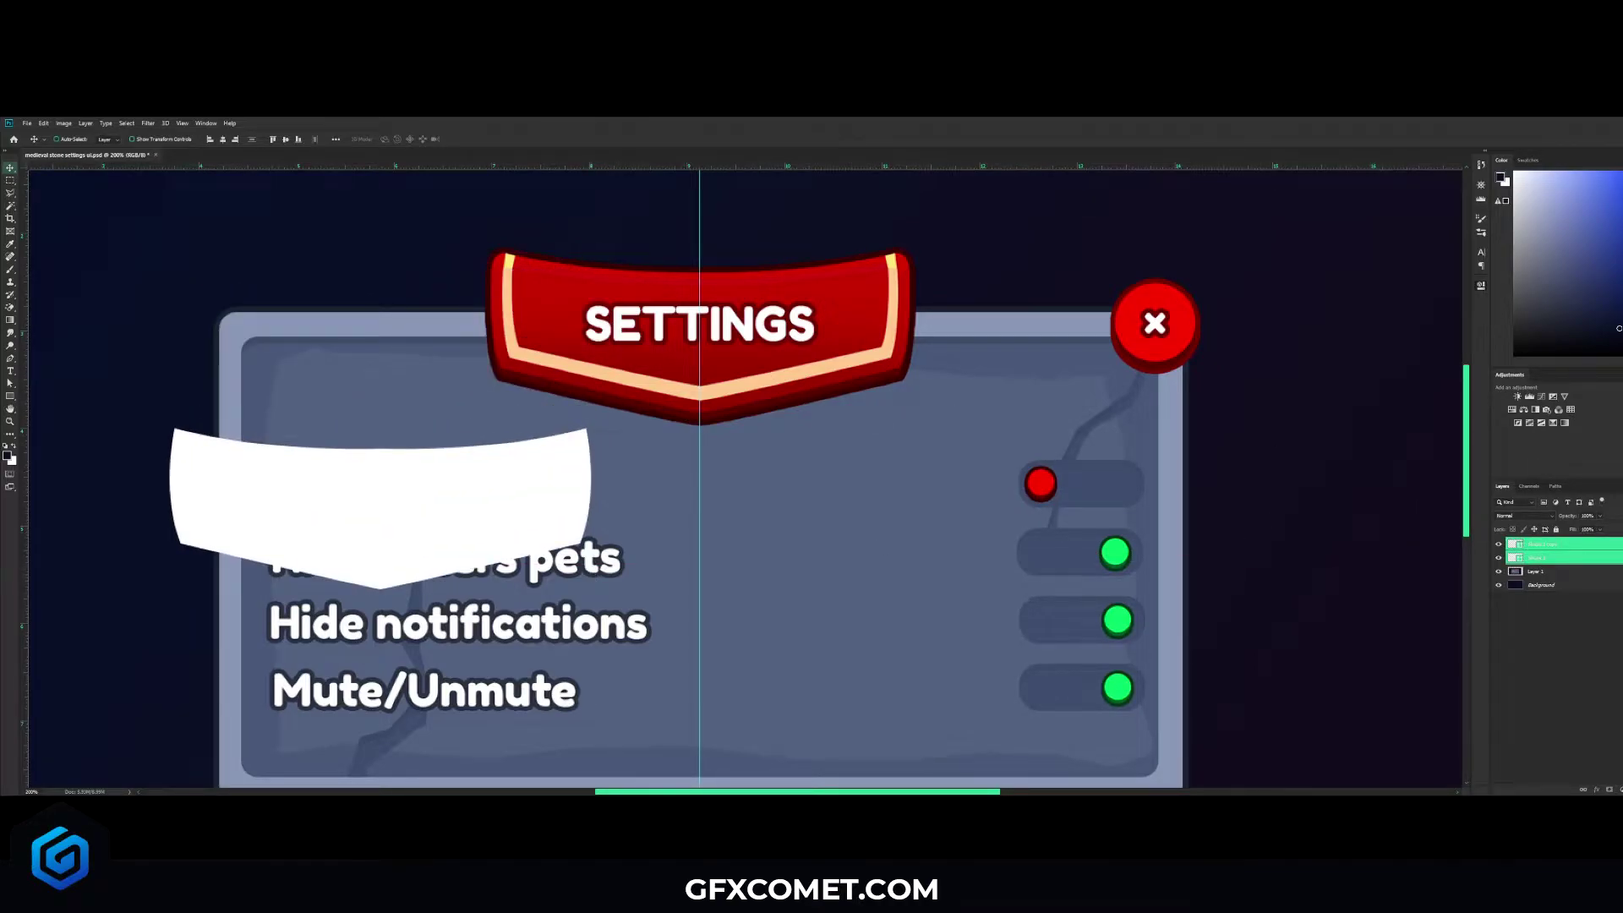
Step: Recolour both halves of the new banner solid red and hide the guides
{"action": "left_click", "coordinate": [1561, 559]}
{"action": "key", "text": "i"}
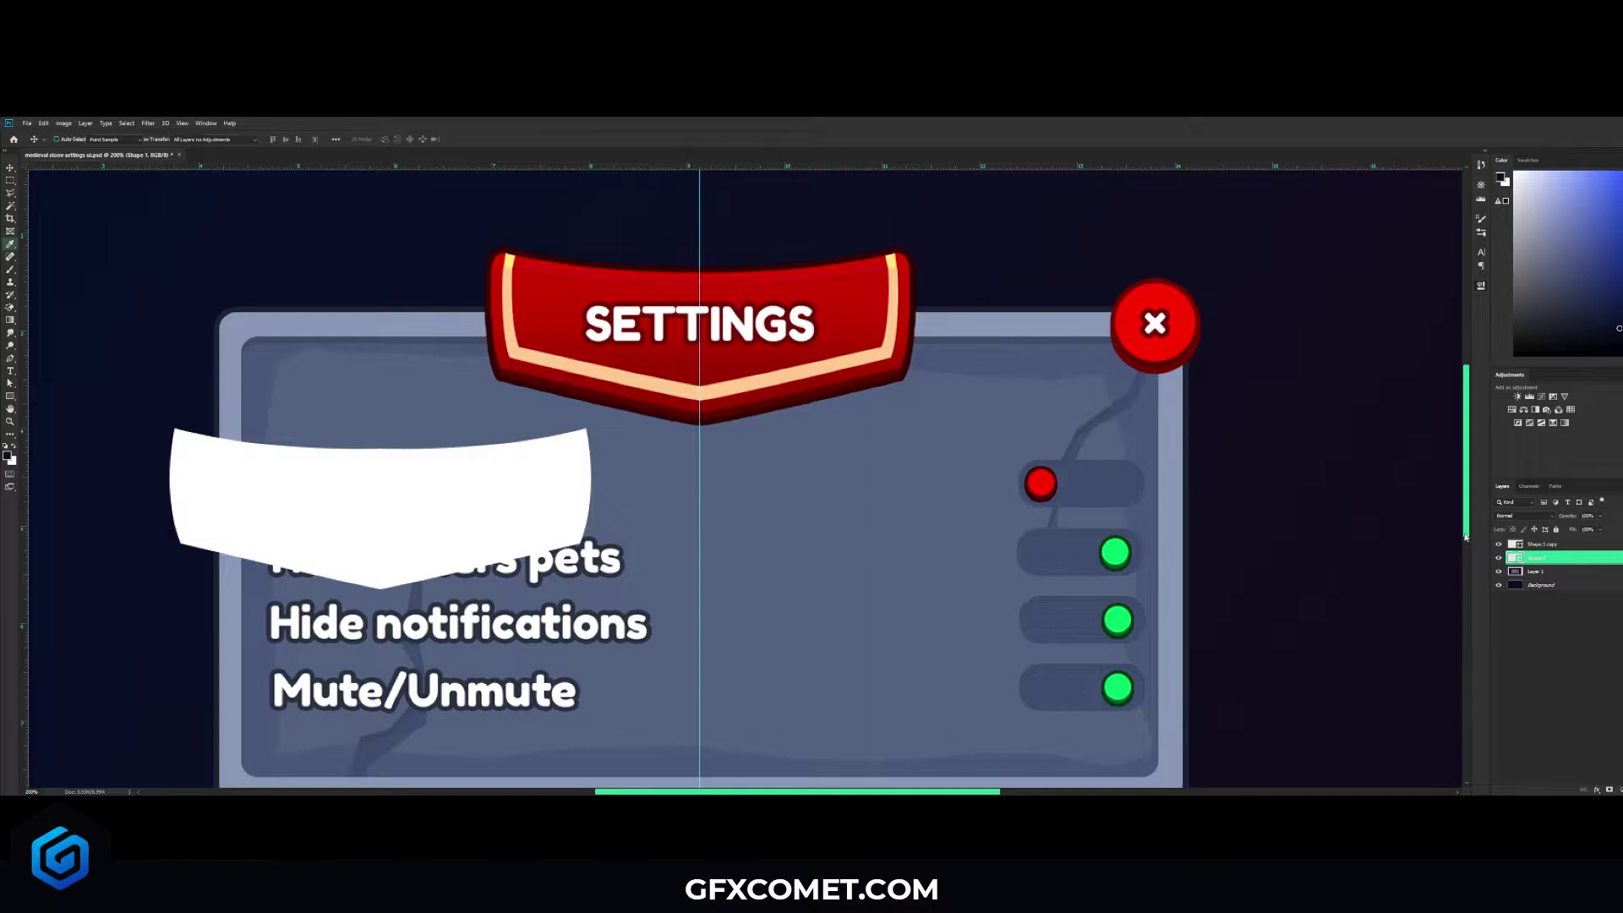
{"action": "left_click", "coordinate": [757, 361]}
{"action": "left_click_drag", "start_coordinate": [917, 544], "coordinate": [909, 539]}
{"action": "key", "text": "v"}
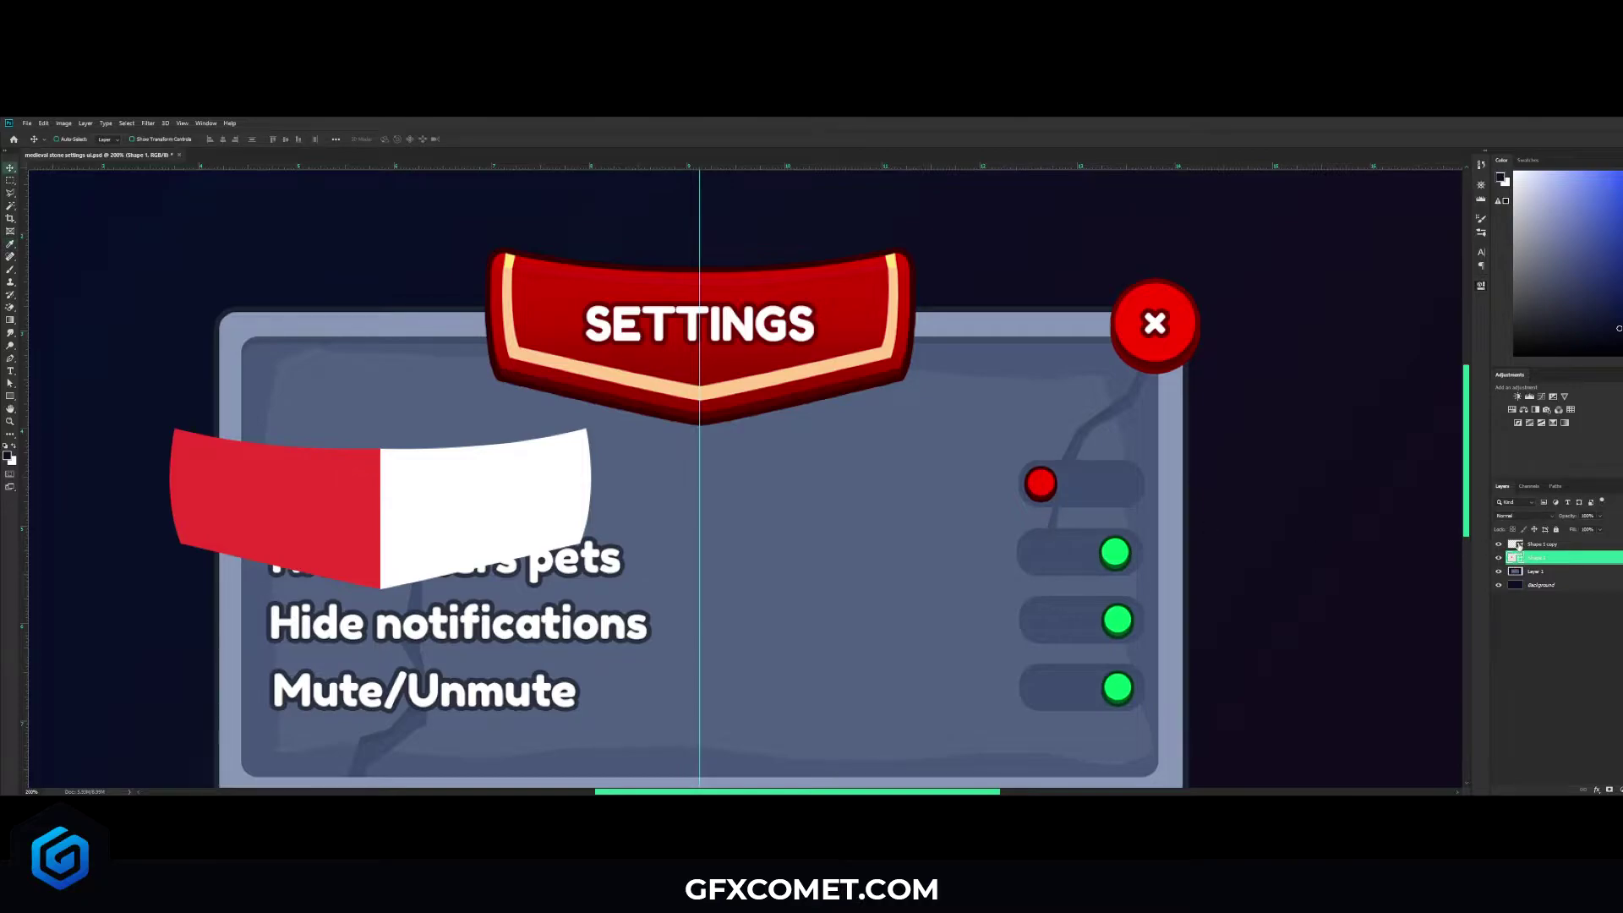
{"action": "left_click", "coordinate": [1519, 546]}
{"action": "key", "text": "i"}
{"action": "left_click", "coordinate": [317, 482]}
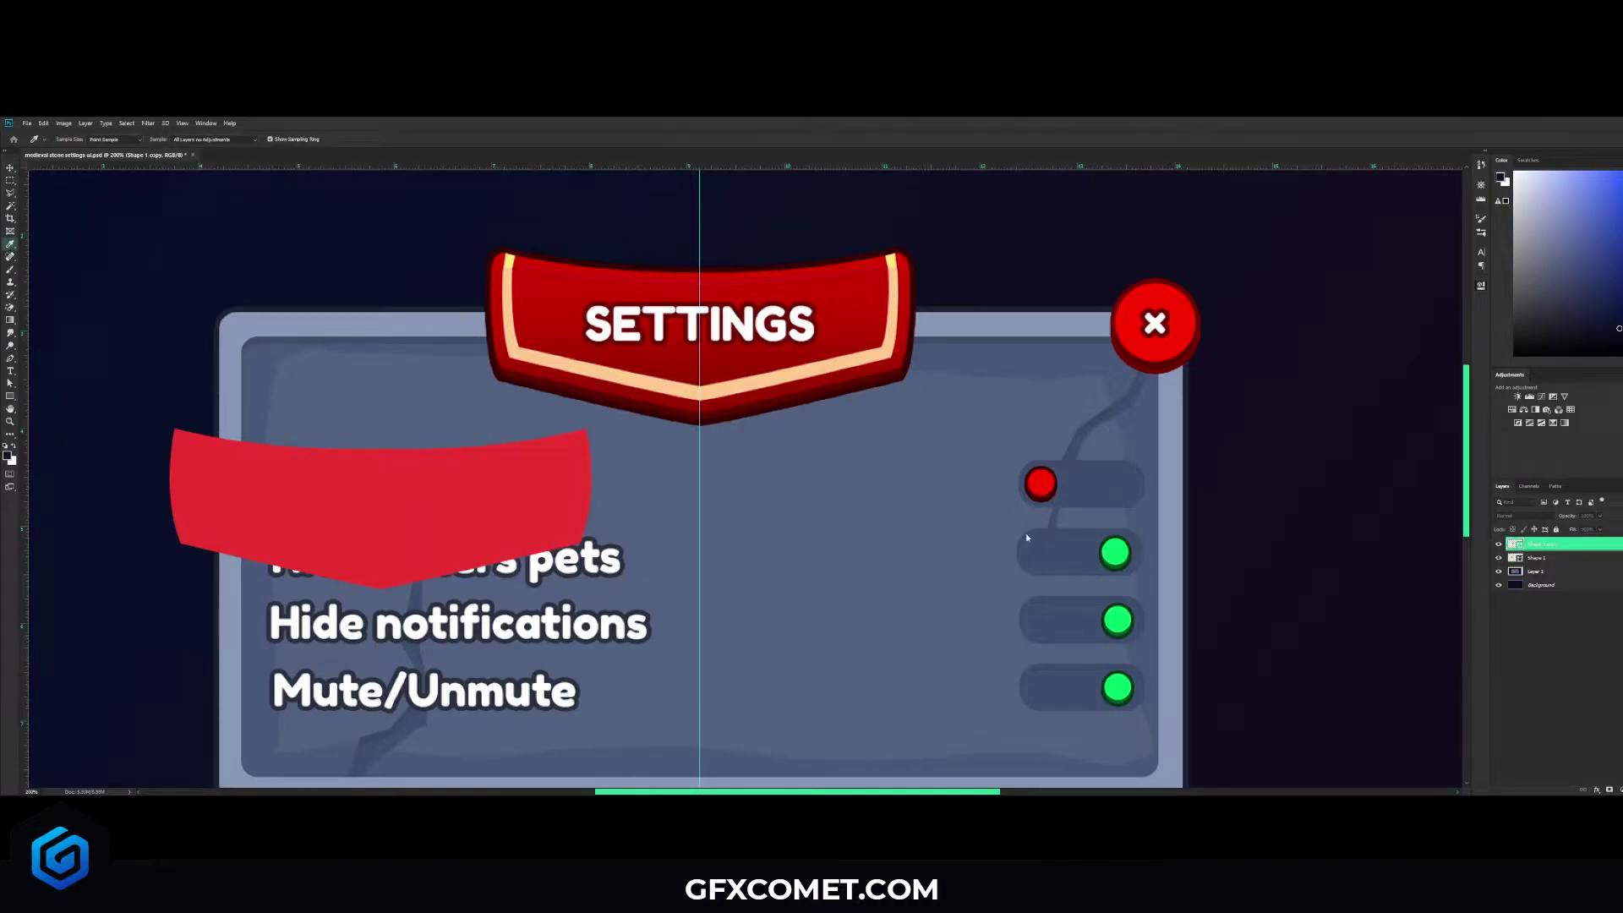
{"action": "key", "text": "v"}
{"action": "key", "text": "ctrl+semicolon"}
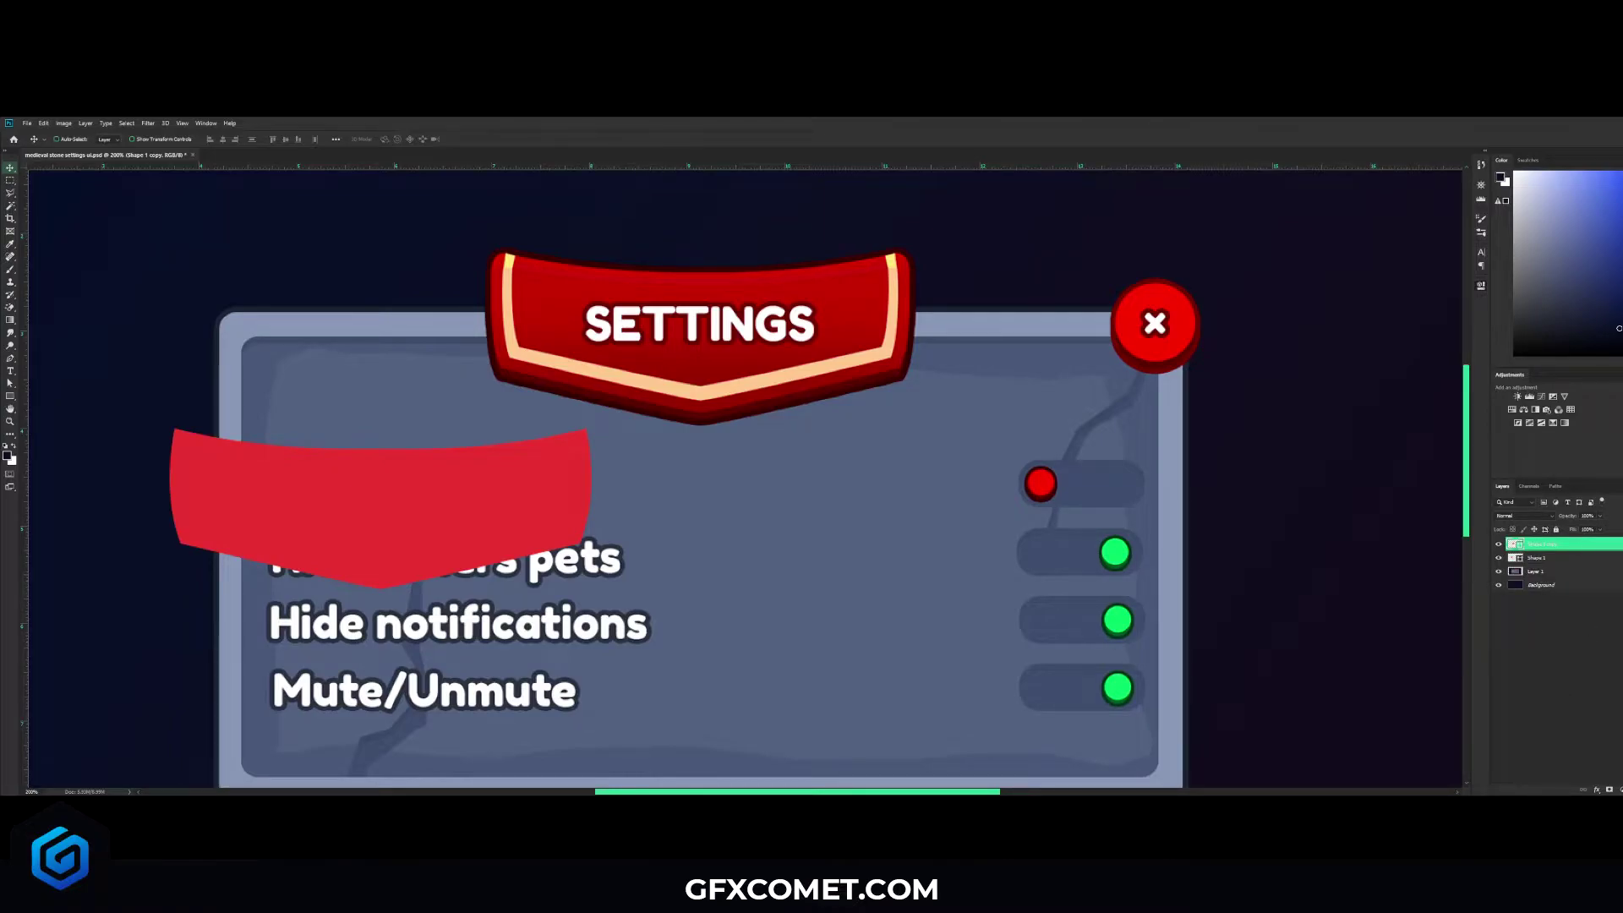
Step: Group the two red banner halves and merge a duplicate of the group into one banner layer, keeping the original group hidden
{"action": "key", "text": "ctrl+shift+alt+n"}
{"action": "left_click", "coordinate": [10, 358]}
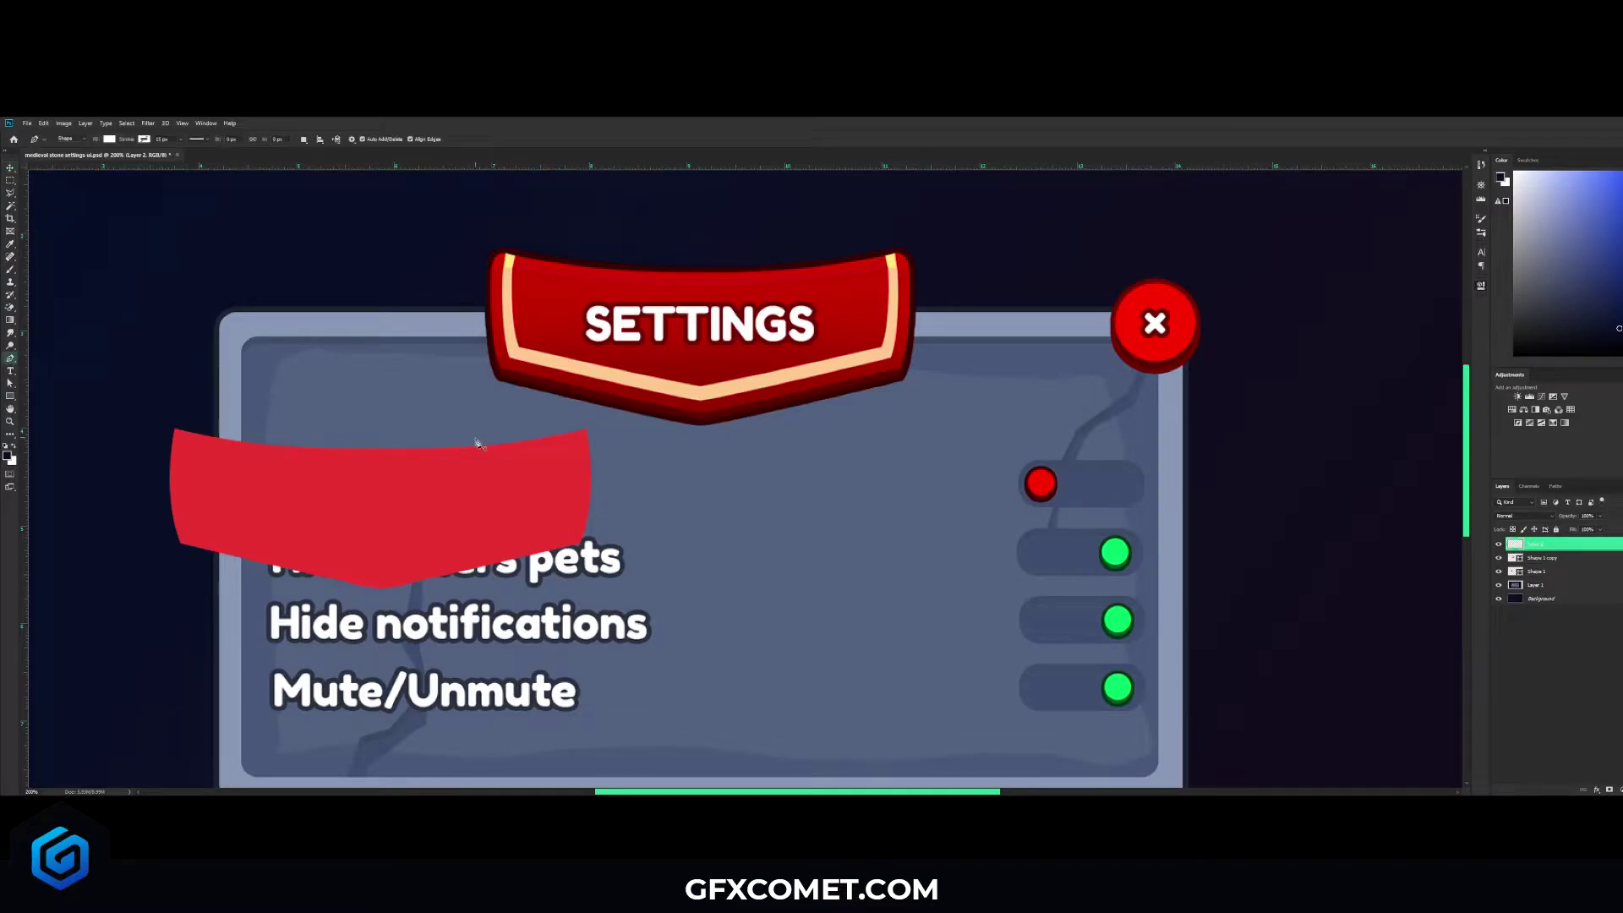
{"action": "left_click", "coordinate": [1539, 558]}
{"action": "left_click", "coordinate": [1536, 571], "text": "shift"}
{"action": "key", "text": "v"}
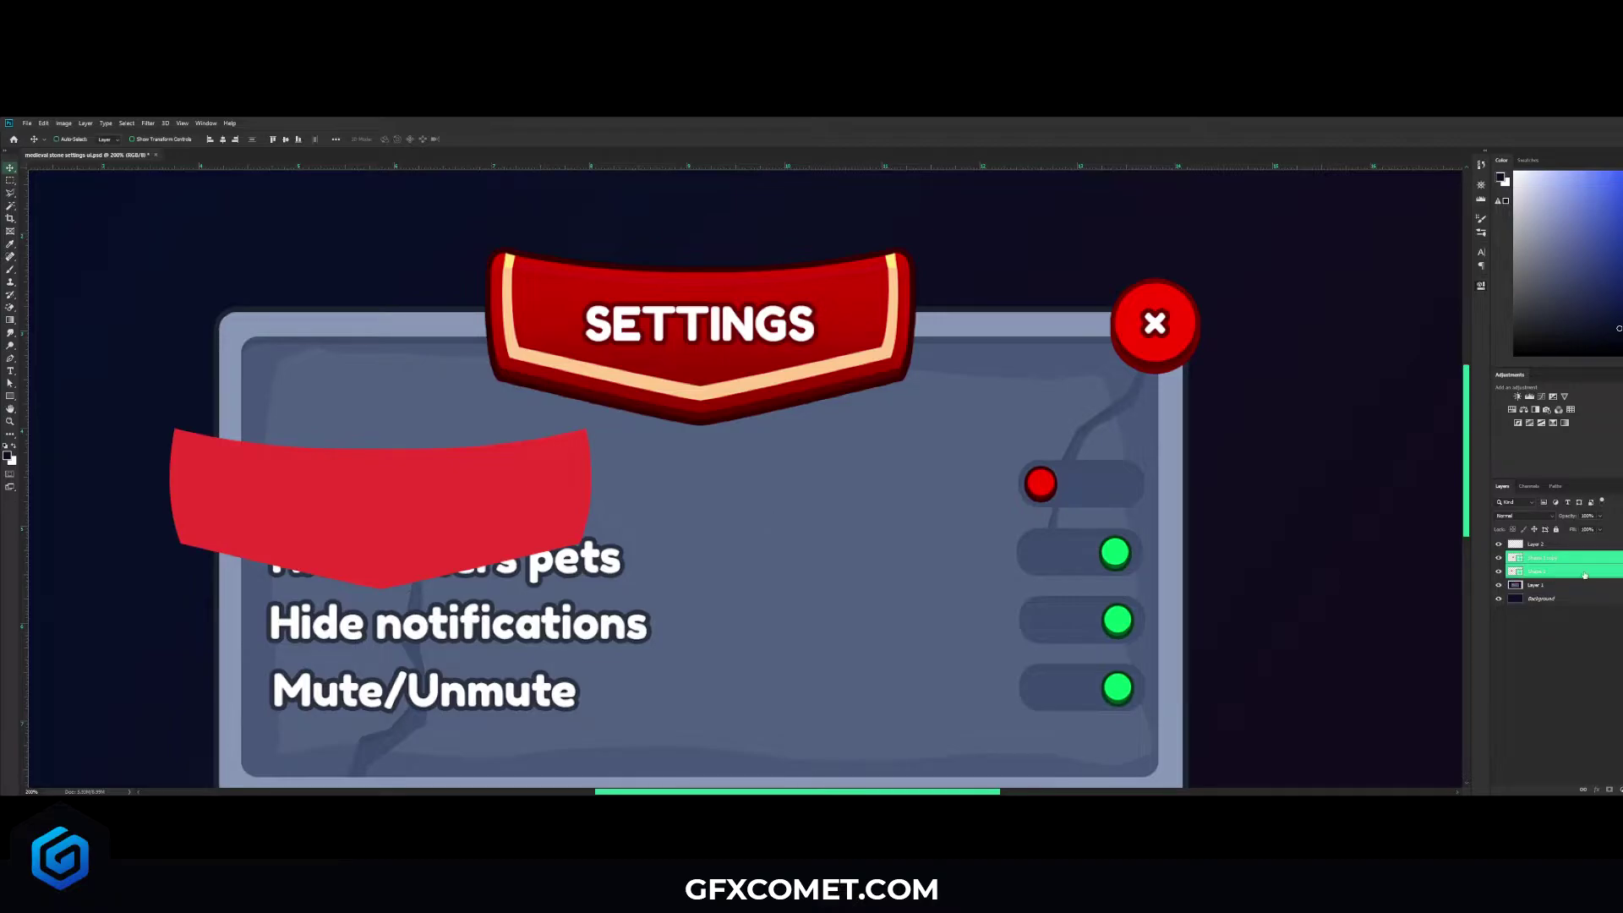
{"action": "key", "text": "ctrl+g"}
{"action": "key", "text": "ctrl+j"}
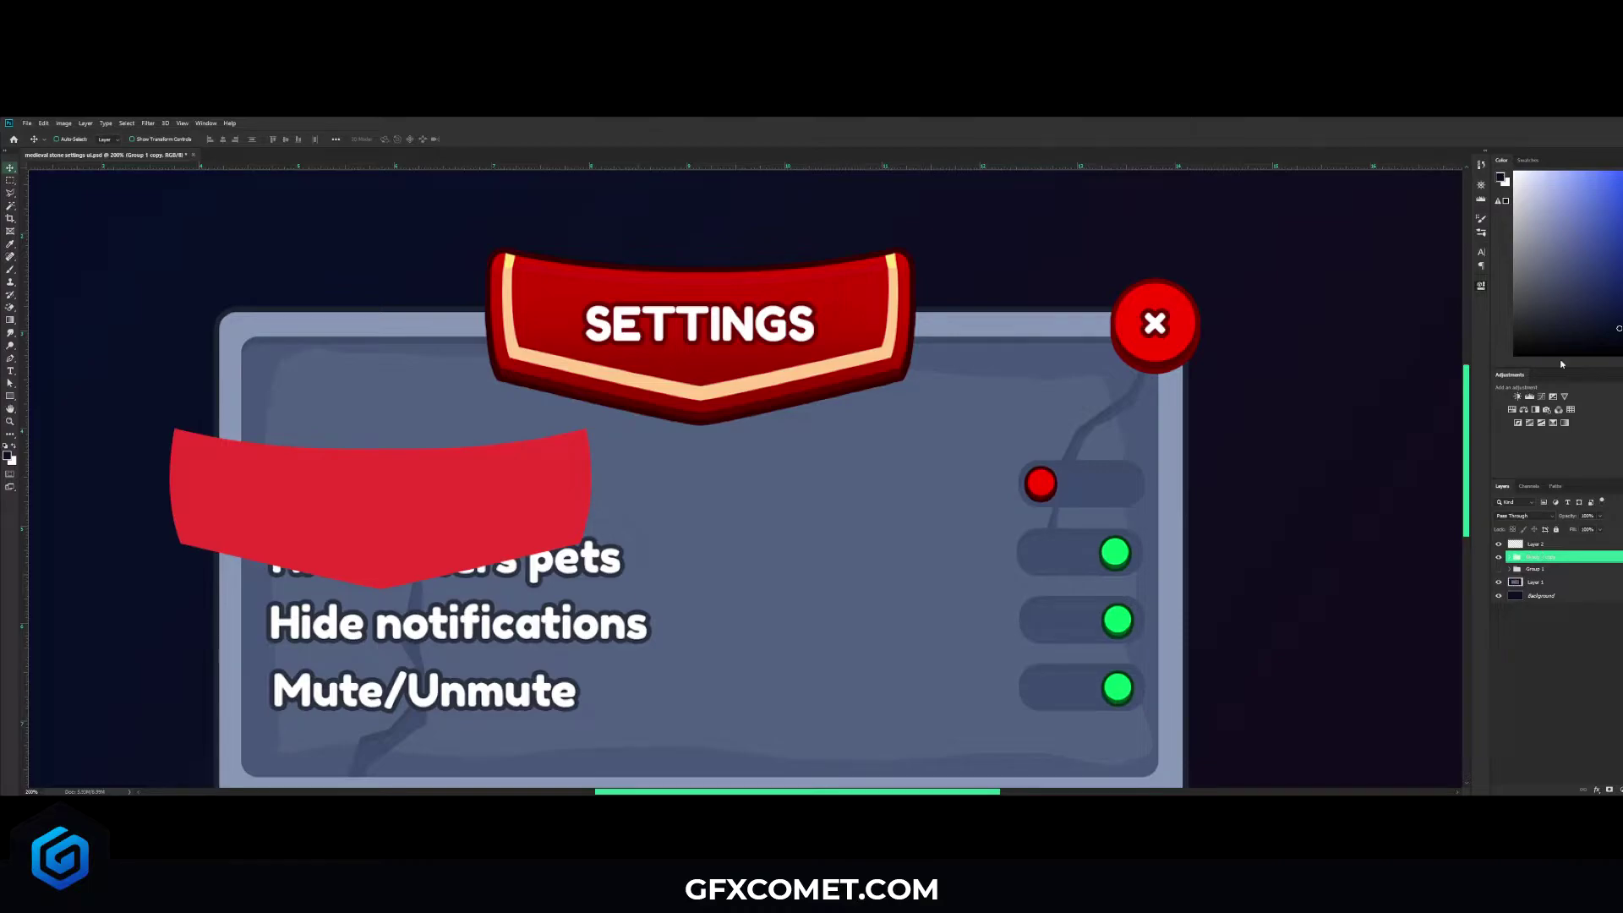
{"action": "key", "text": "ctrl+e"}
{"action": "left_click", "coordinate": [1499, 557]}
{"action": "left_click", "coordinate": [1497, 559]}
Step: Clip the empty top layer to the merged banner and draw the outer left edge of a white trim band with the Pen tool
{"action": "left_click", "coordinate": [1528, 546]}
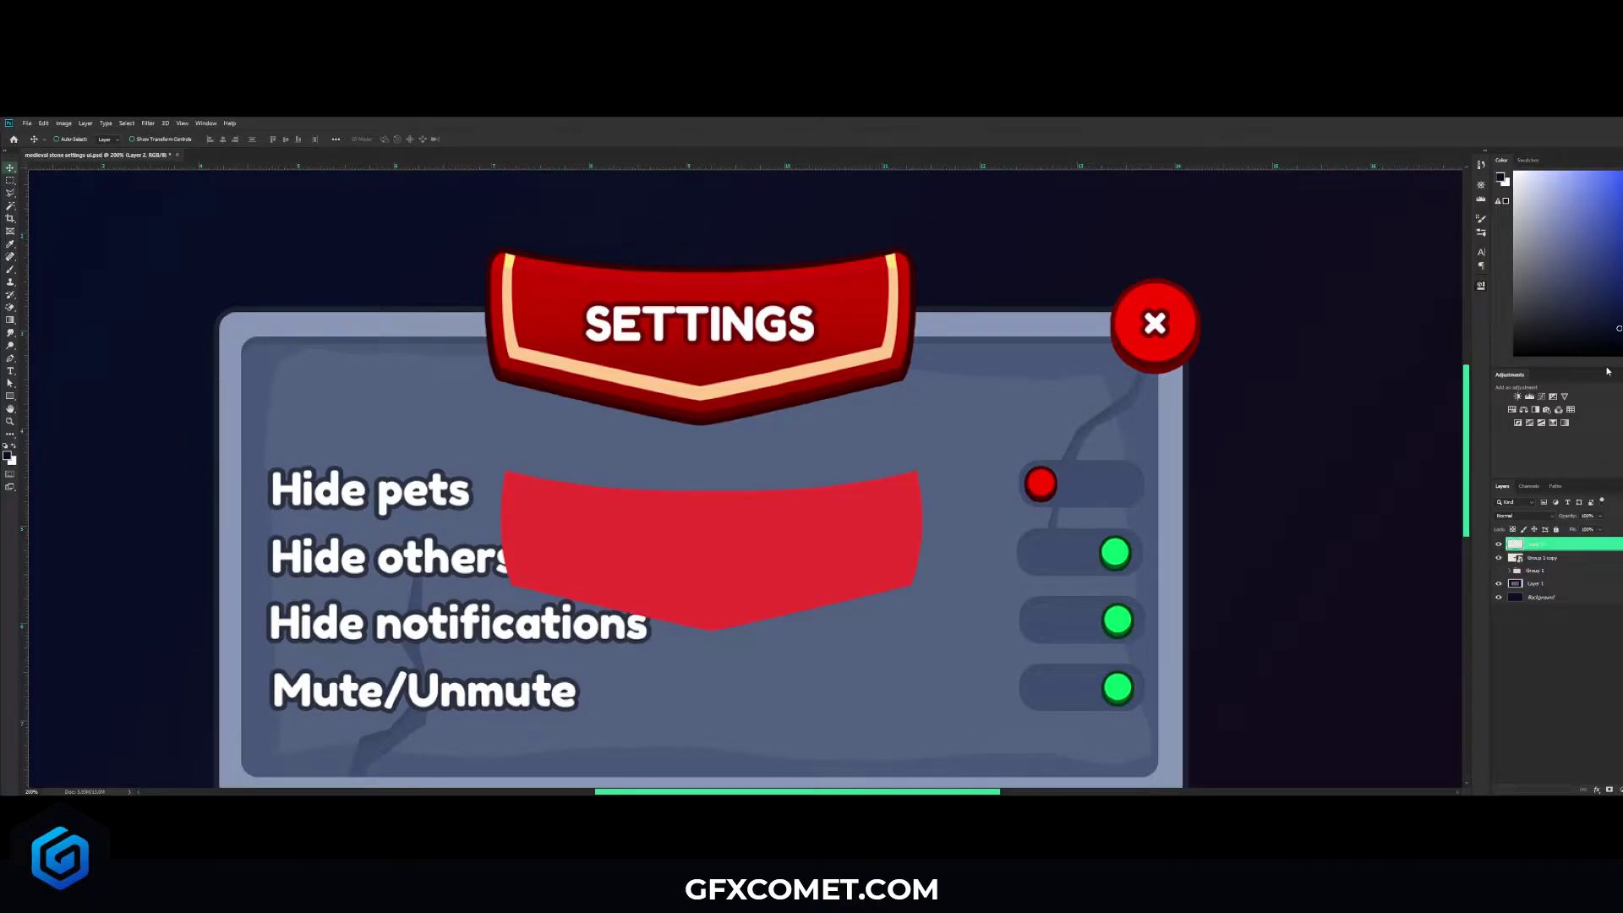
{"action": "key", "text": "ctrl+alt+g"}
{"action": "key", "text": "p"}
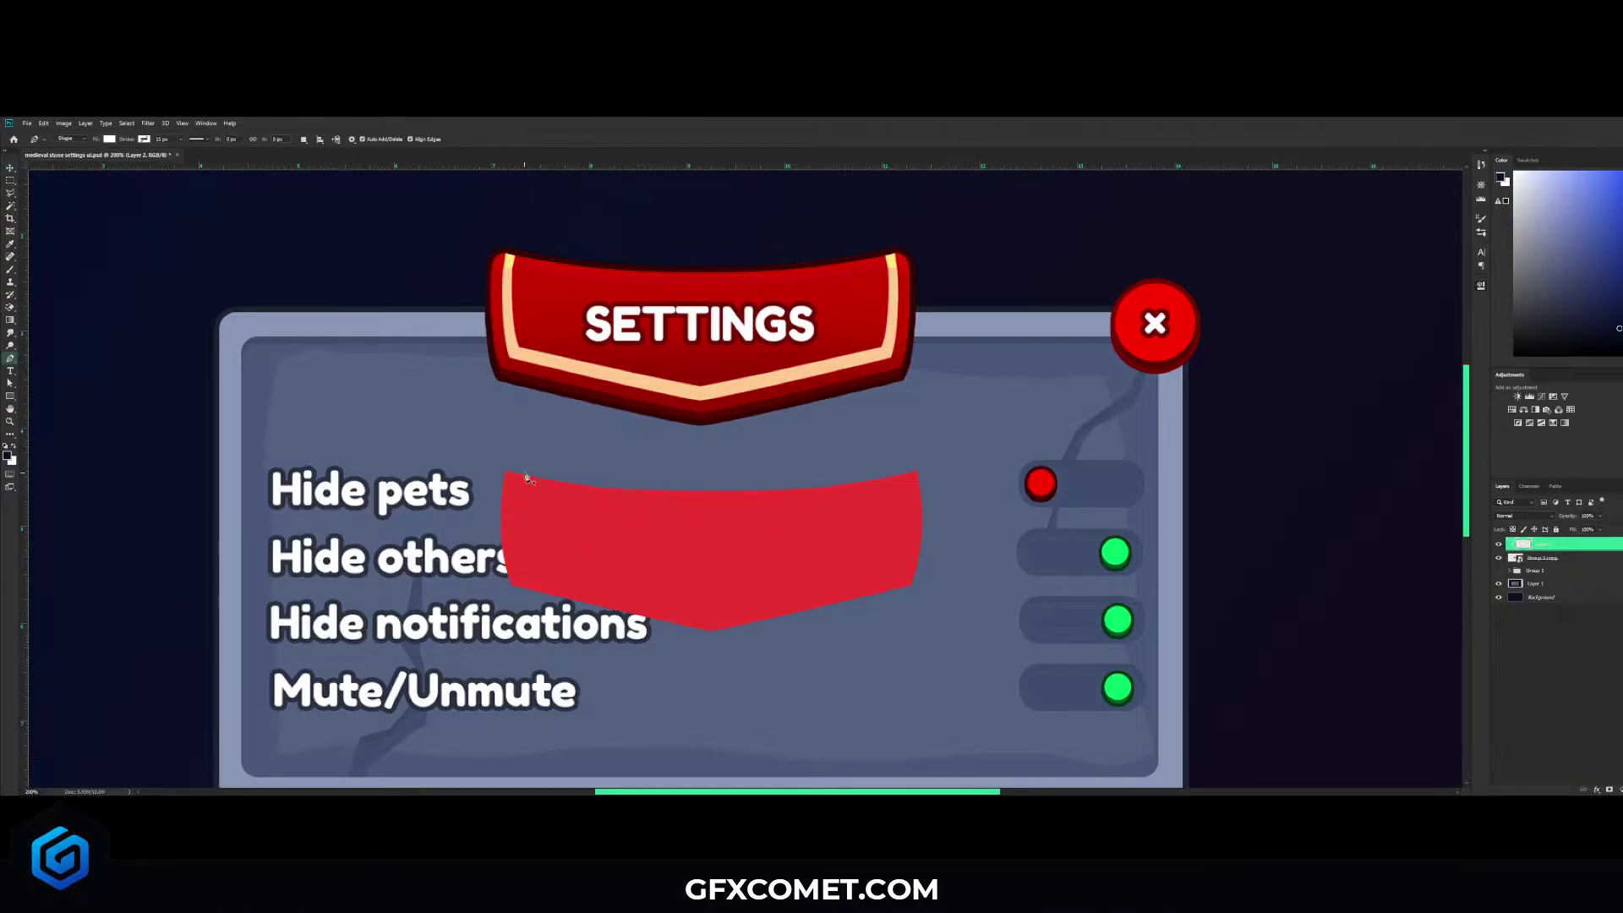
{"action": "left_click", "coordinate": [520, 472]}
{"action": "left_click_drag", "start_coordinate": [524, 569], "coordinate": [535, 587]}
{"action": "left_click", "coordinate": [523, 569], "text": "alt"}
Step: Place a vertical guide through the centre of the red banner and remove the guide on the reference banner's centre
{"action": "left_click_drag", "start_coordinate": [24, 517], "coordinate": [711, 569]}
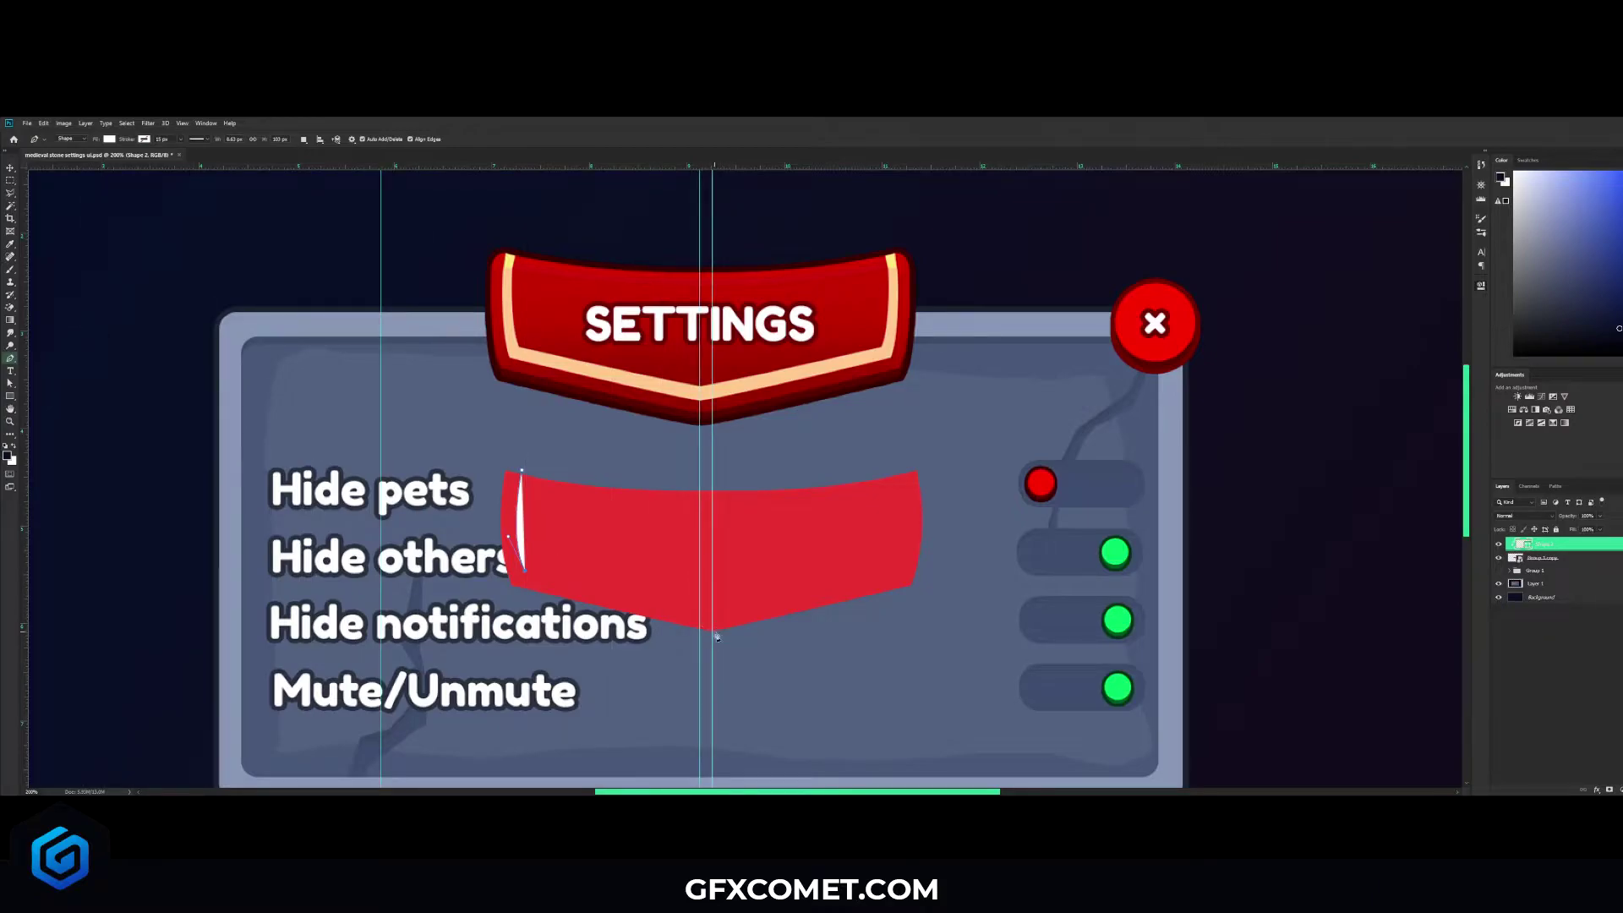
{"action": "key", "text": "v"}
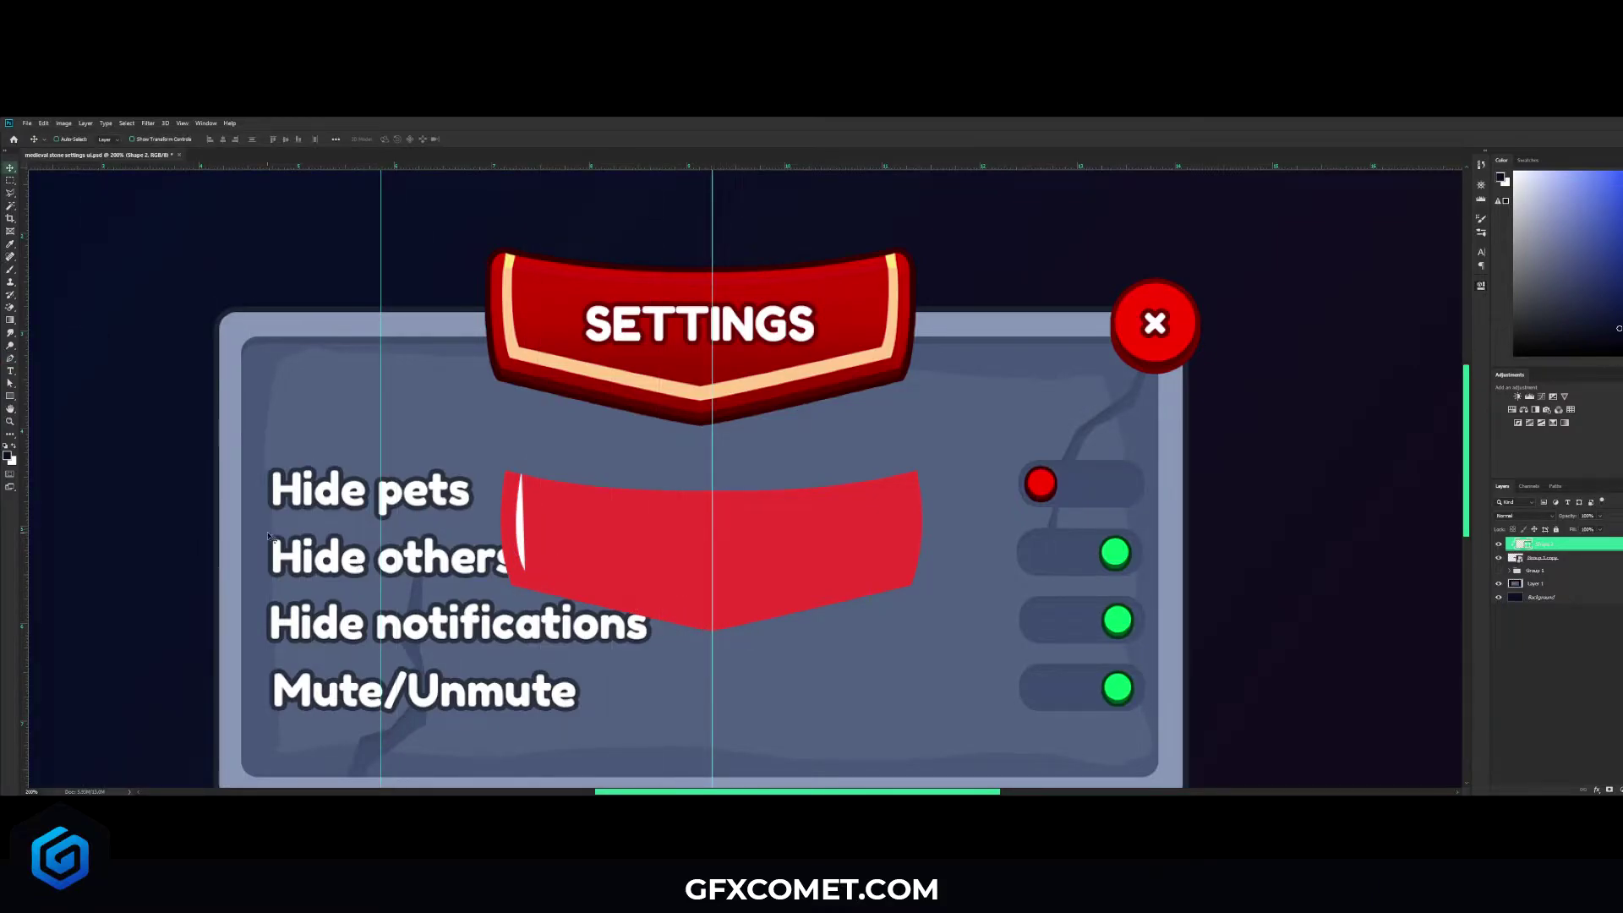
{"action": "key", "text": "p"}
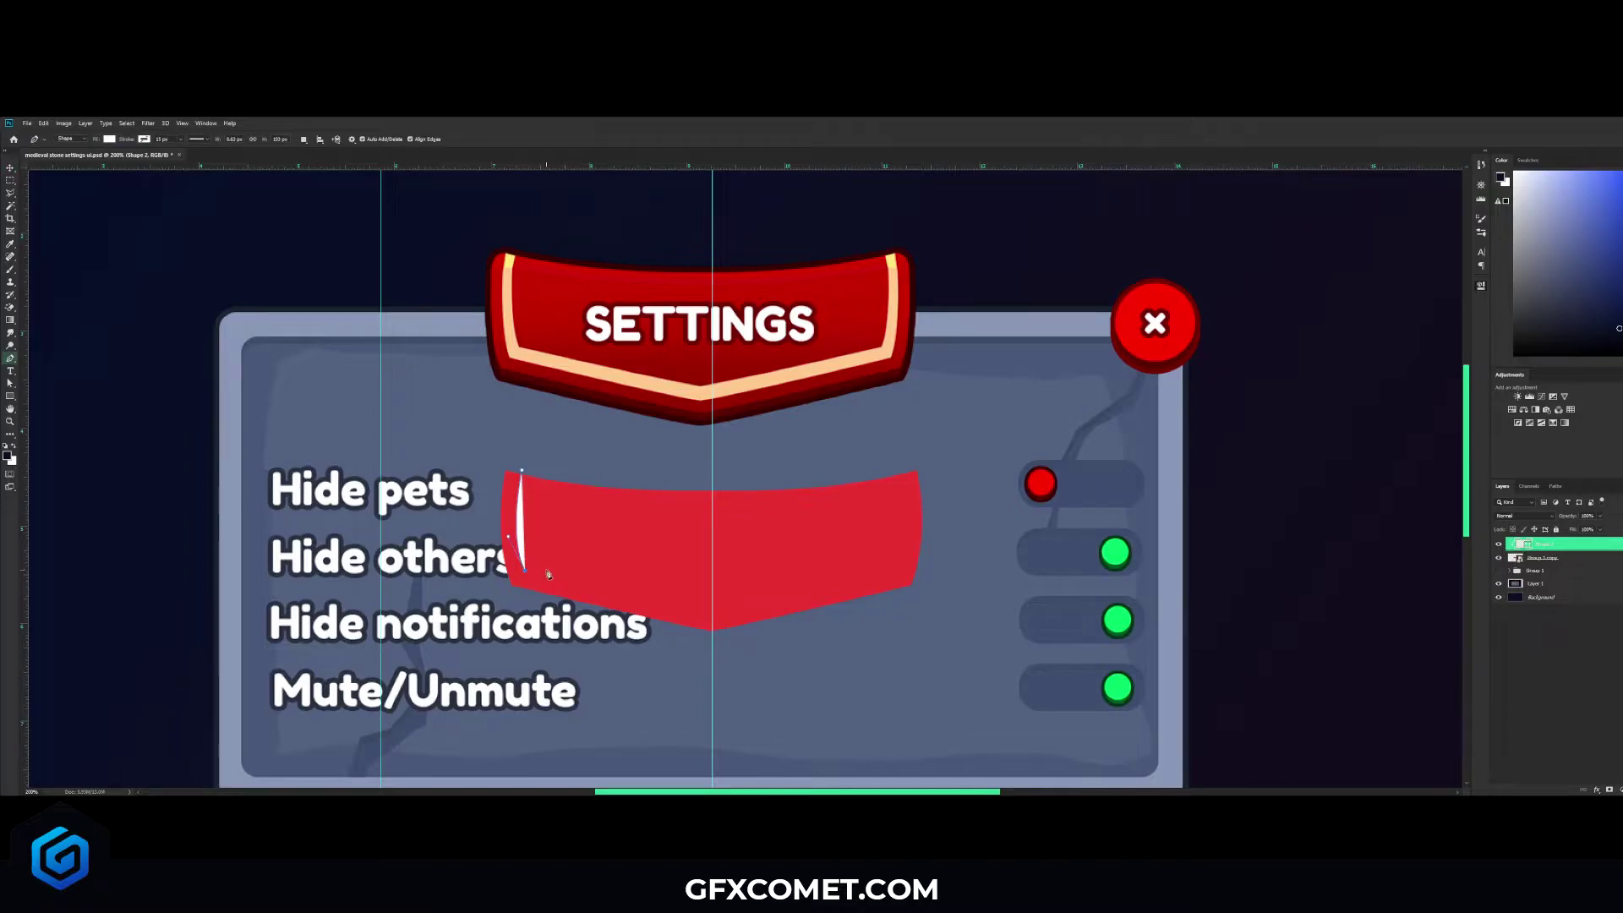
Step: Finish the white trim band along the banner's left and lower edges, ending at the centre guide
{"action": "left_click_drag", "start_coordinate": [712, 620], "coordinate": [819, 629]}
{"action": "left_click", "coordinate": [715, 618], "text": "alt"}
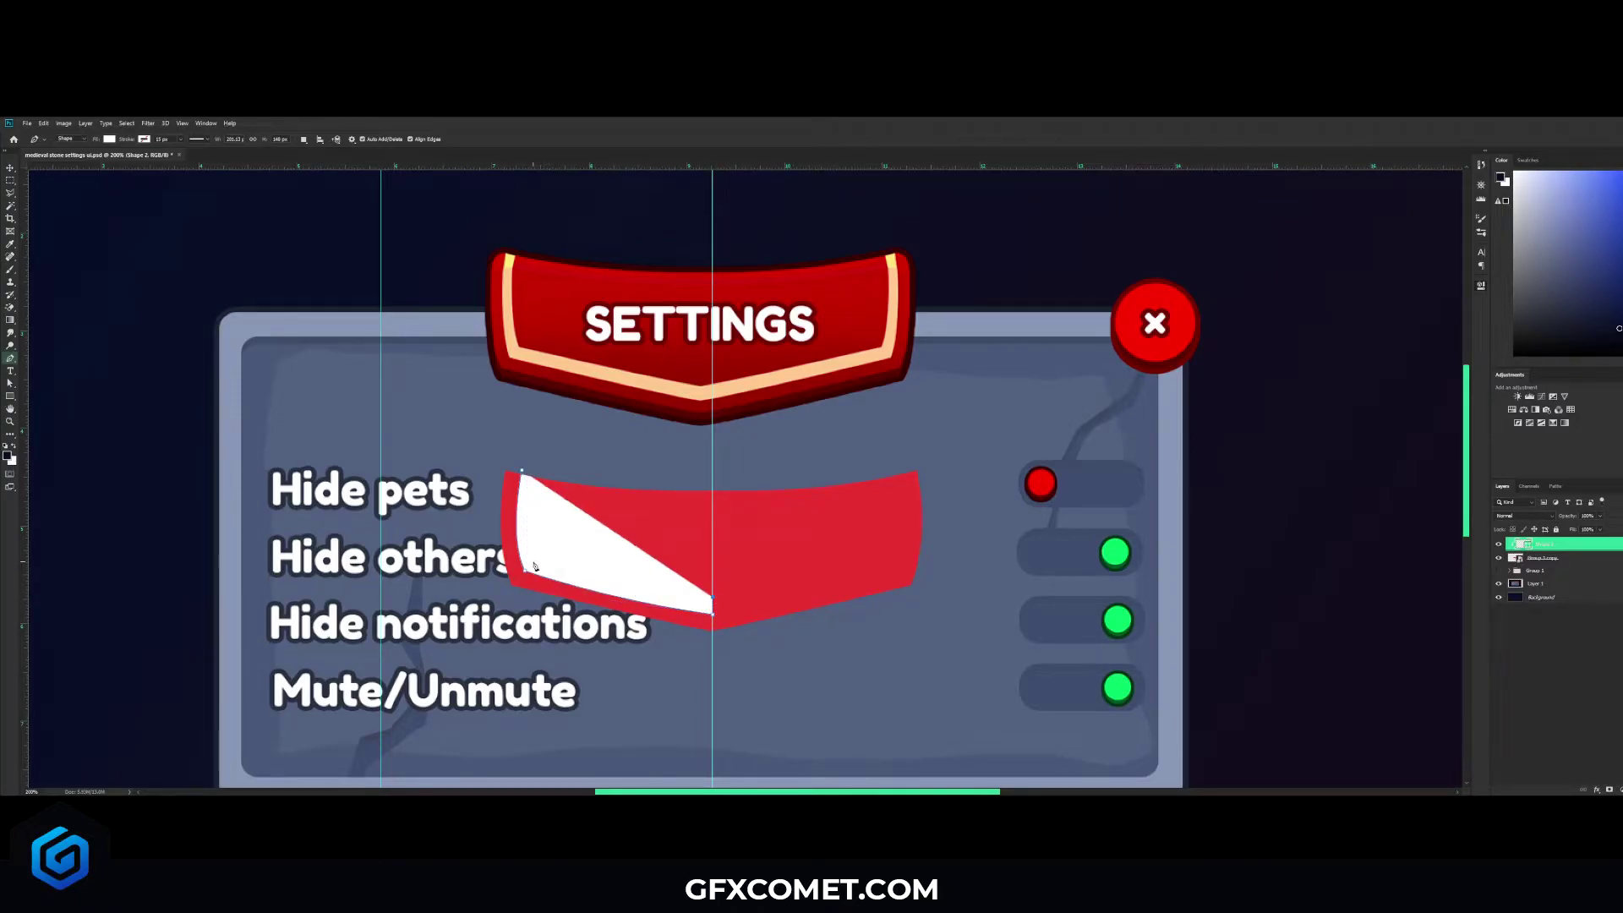
{"action": "left_click_drag", "start_coordinate": [538, 560], "coordinate": [464, 531]}
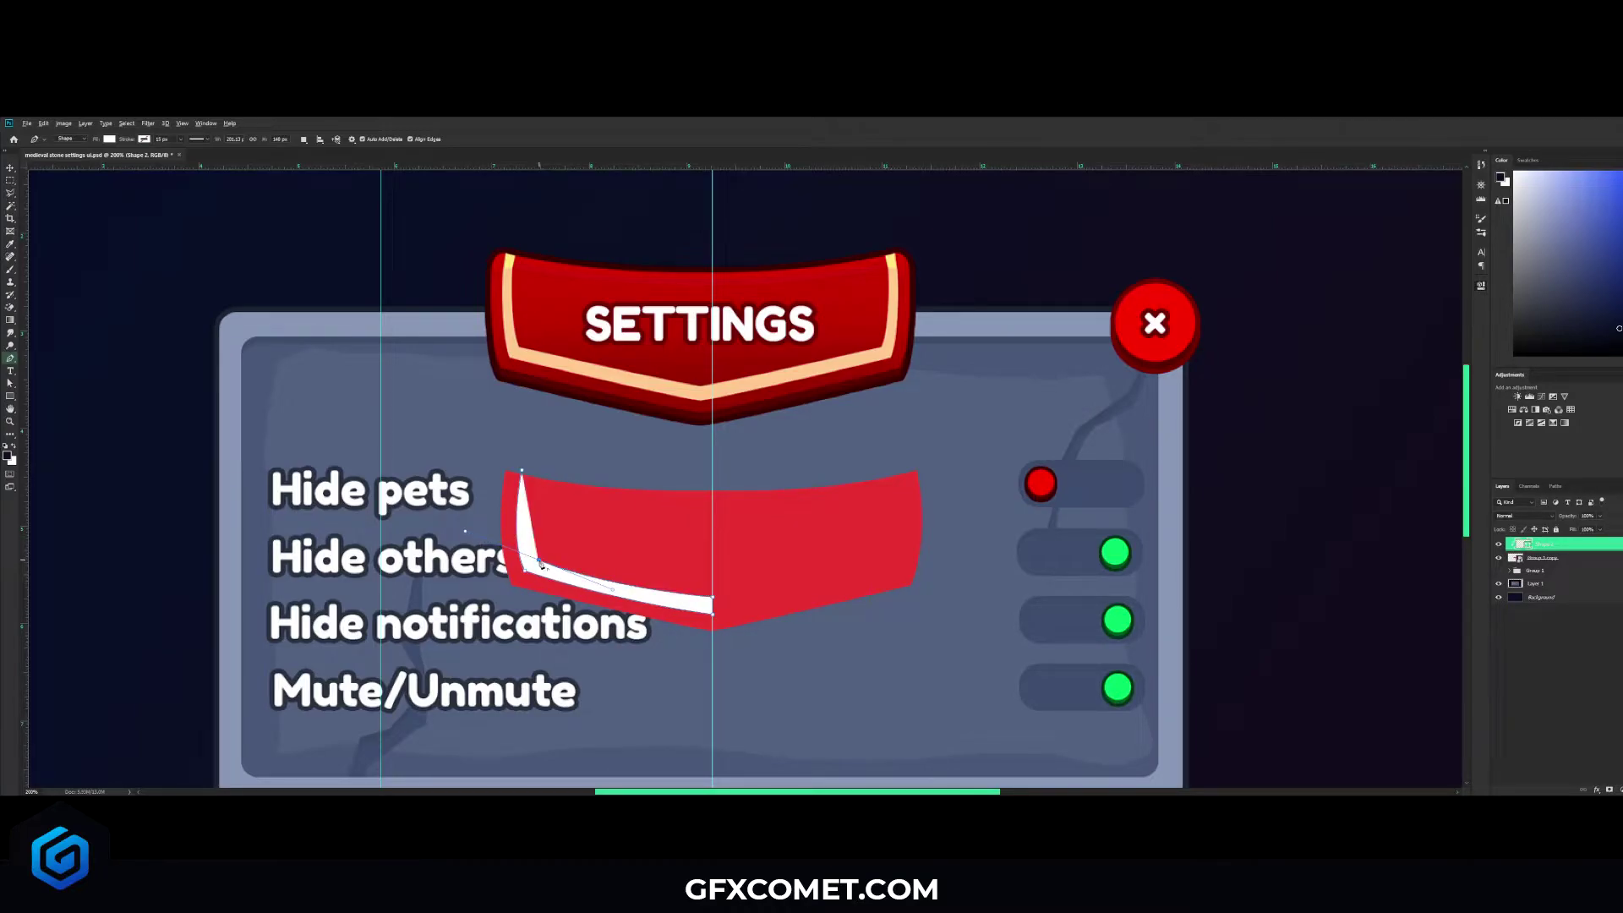
{"action": "left_click", "coordinate": [538, 561], "text": "alt"}
{"action": "left_click_drag", "start_coordinate": [534, 469], "coordinate": [540, 439]}
{"action": "key", "text": "Return"}
{"action": "key", "text": "v"}
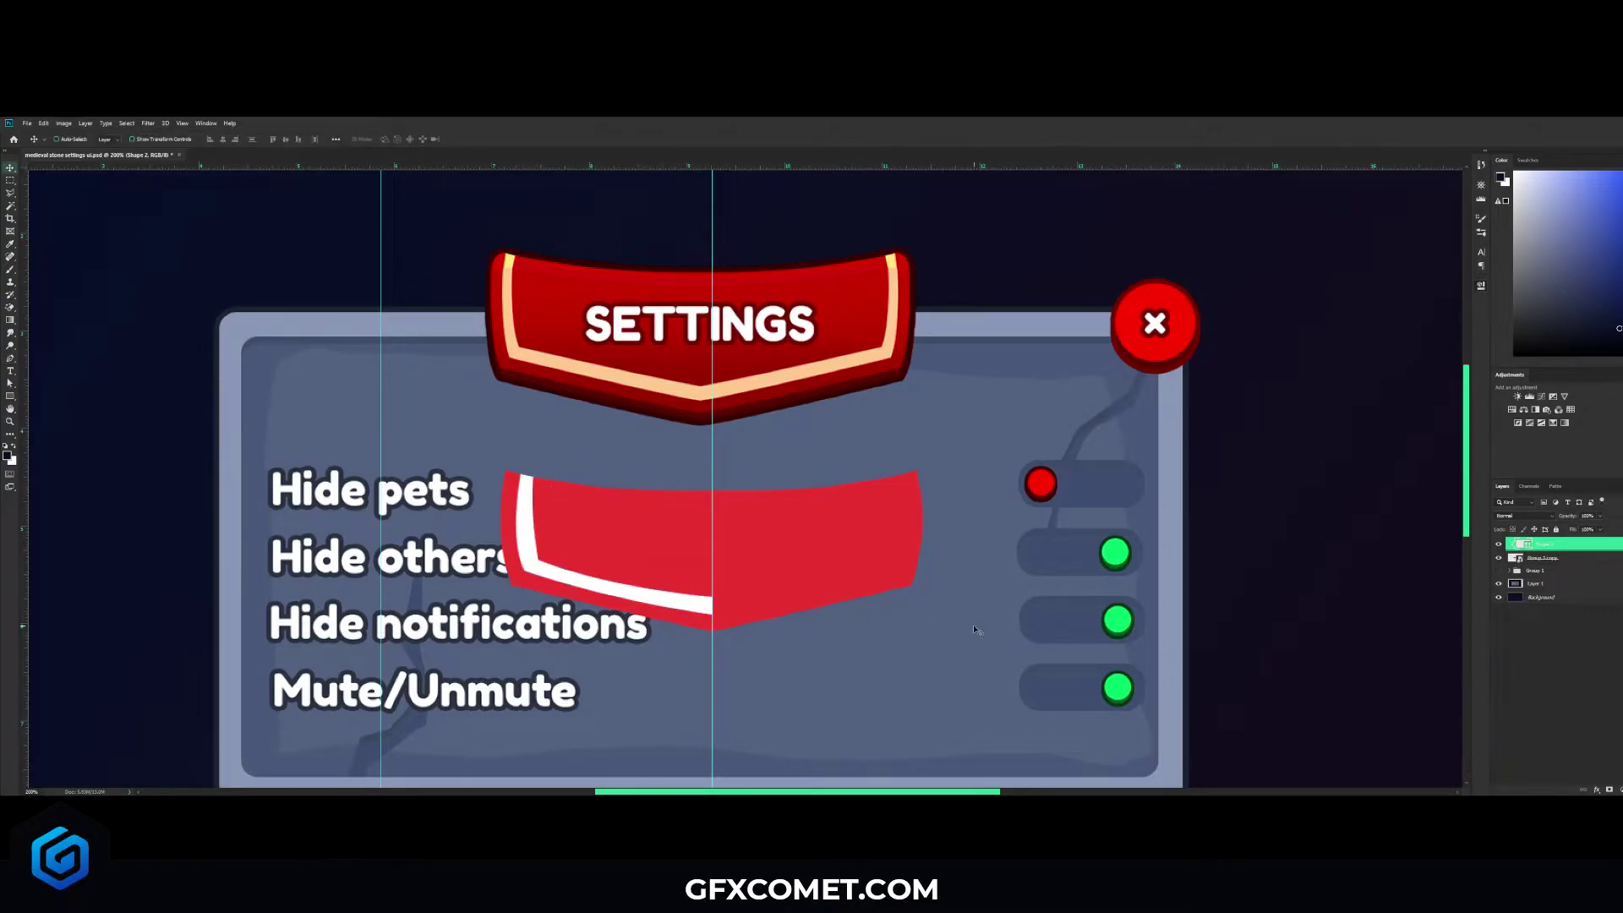
Step: Recolour the trim band with the peach sampled from the reference banner's trim and hide the guides
{"action": "key", "text": "i"}
{"action": "left_click", "coordinate": [660, 379]}
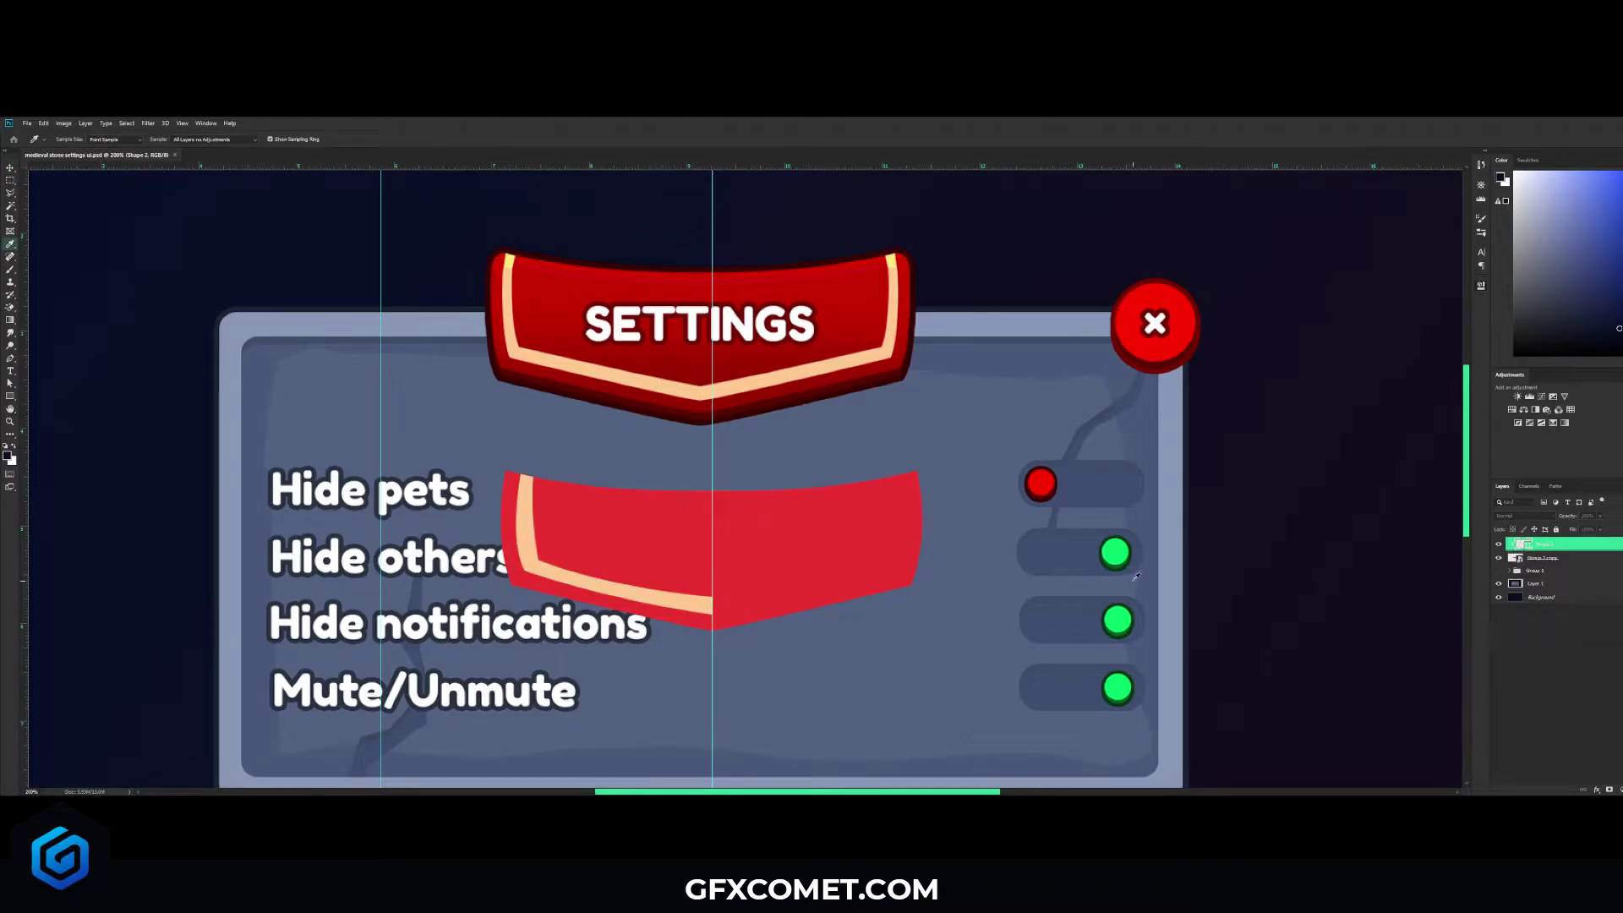
{"action": "key", "text": "v"}
{"action": "key", "text": "ctrl+semicolon"}
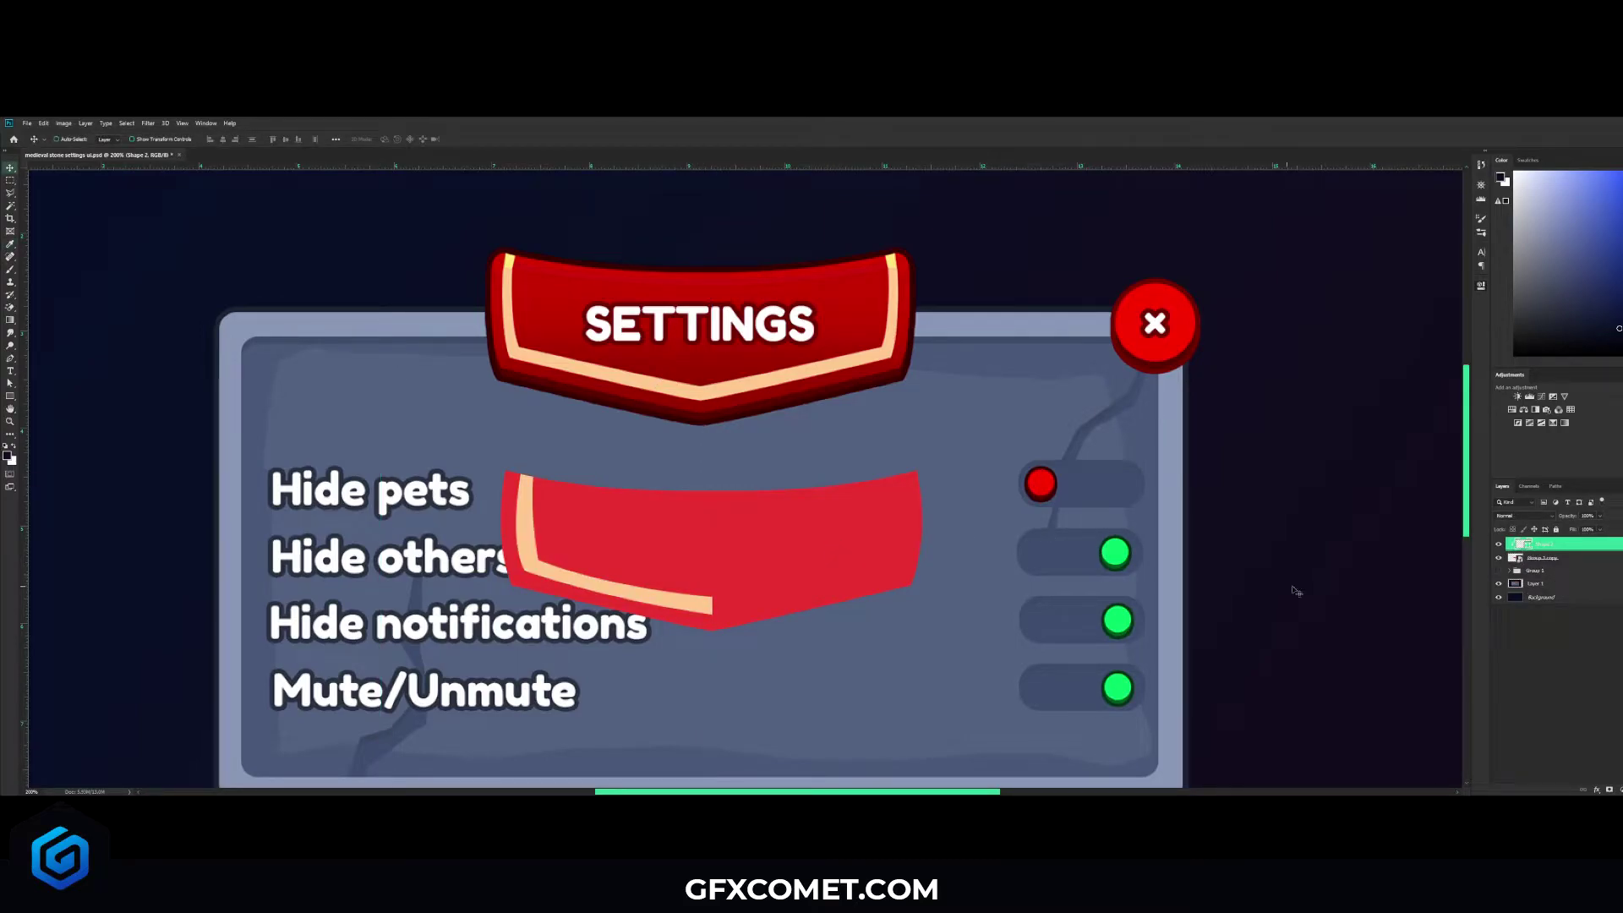
Step: Mirror the peach trim onto the banner's right half with a horizontally flipped copy that meets the original at the centre
{"action": "key", "text": "ctrl+j"}
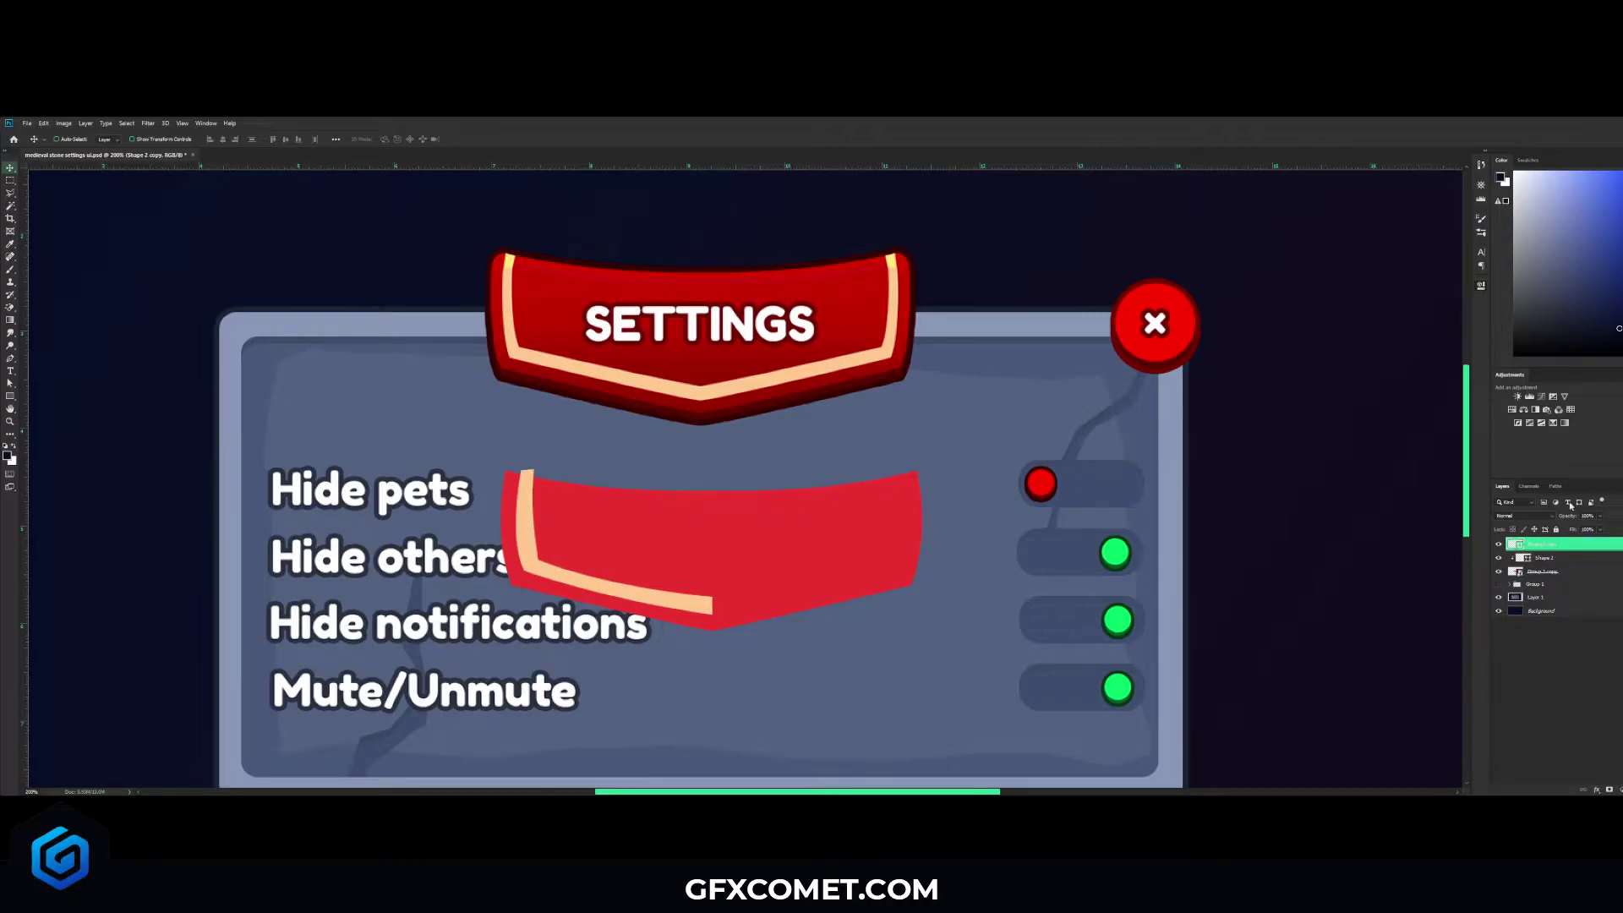
{"action": "key", "text": "ctrl+t"}
{"action": "right_click", "coordinate": [599, 539]}
{"action": "left_click", "coordinate": [661, 657]}
{"action": "key", "text": "Return"}
{"action": "left_click_drag", "start_coordinate": [636, 543], "coordinate": [831, 538]}
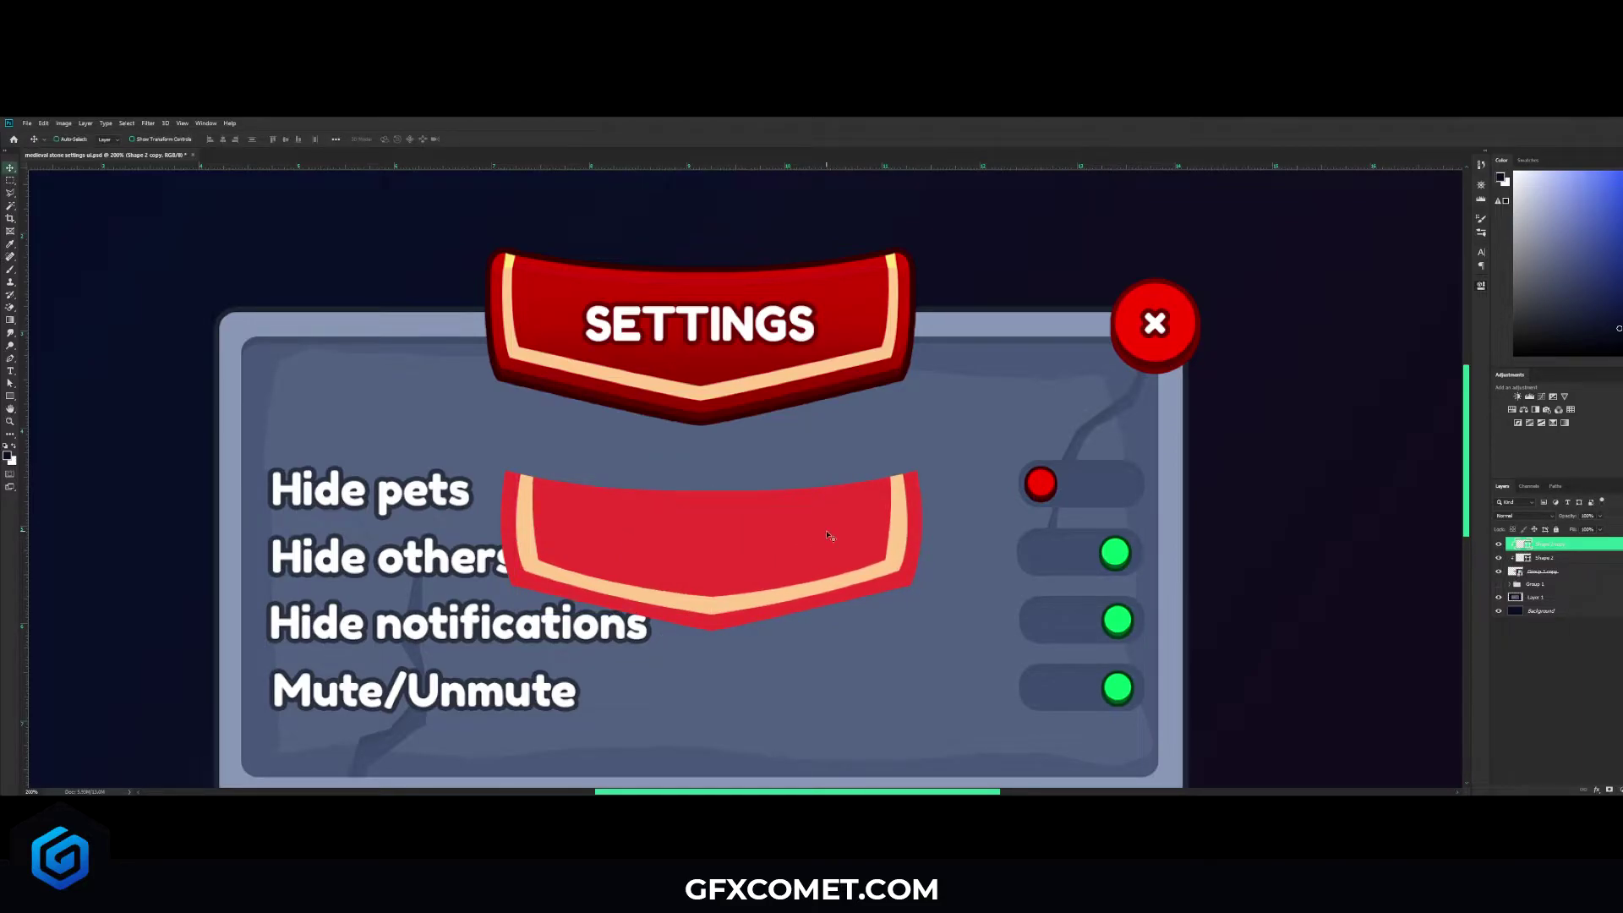
Step: Save the document and select the red banner's base layer, toggling its visibility to identify it
{"action": "key", "text": "ctrl+s"}
{"action": "left_click", "coordinate": [1571, 572]}
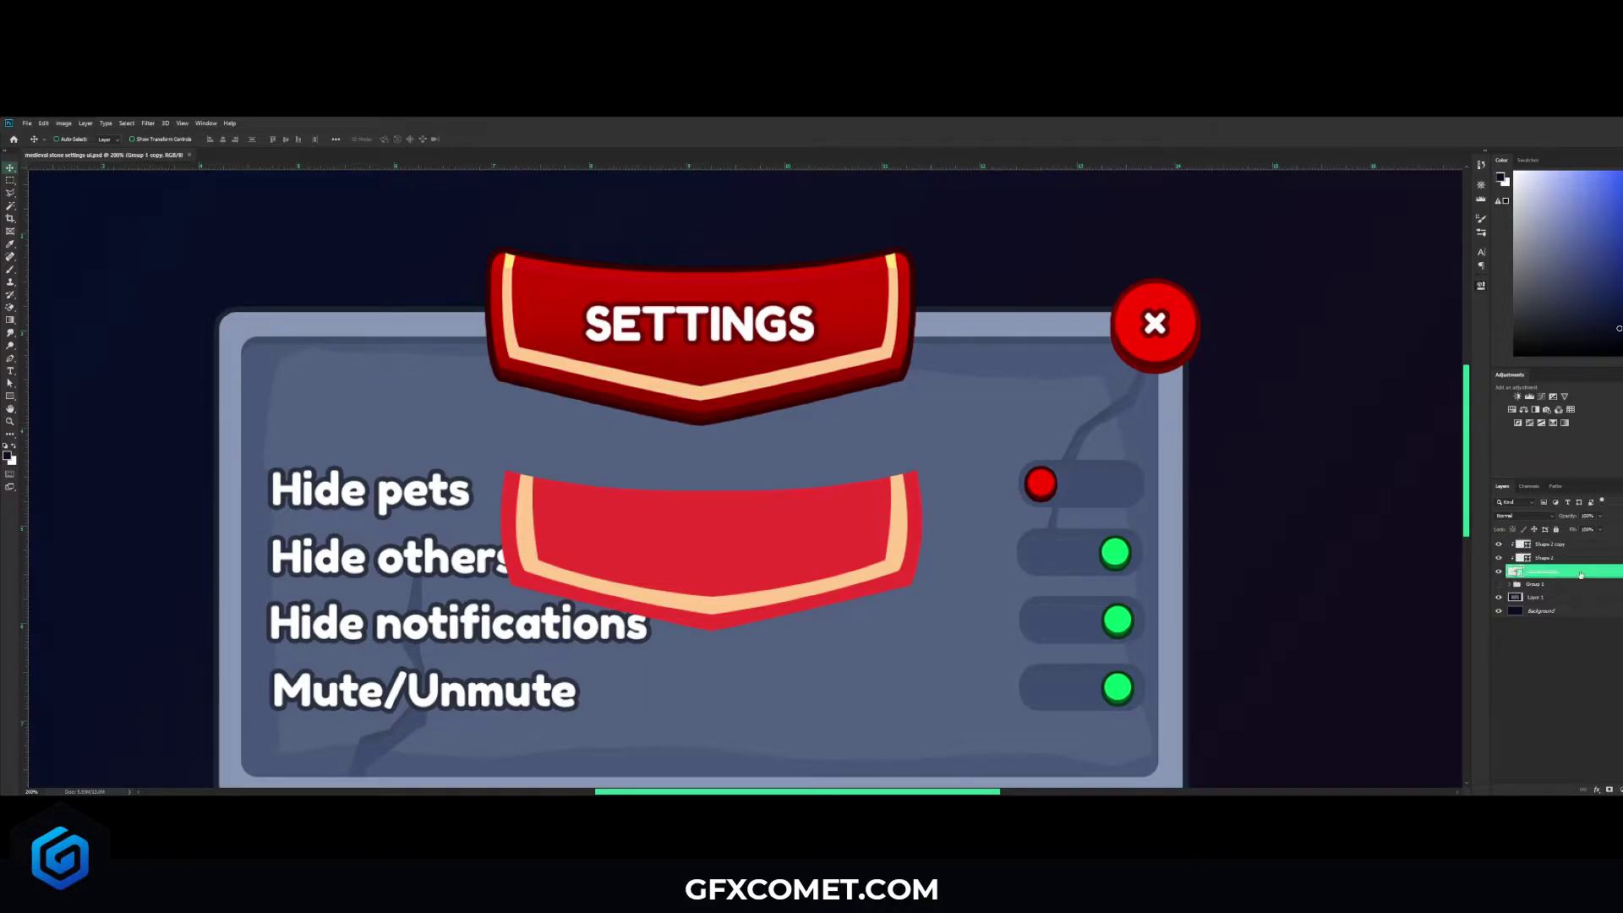
{"action": "left_click", "coordinate": [1498, 572]}
{"action": "left_click", "coordinate": [1499, 571]}
{"action": "key", "text": "h"}
{"action": "left_click", "coordinate": [993, 469]}
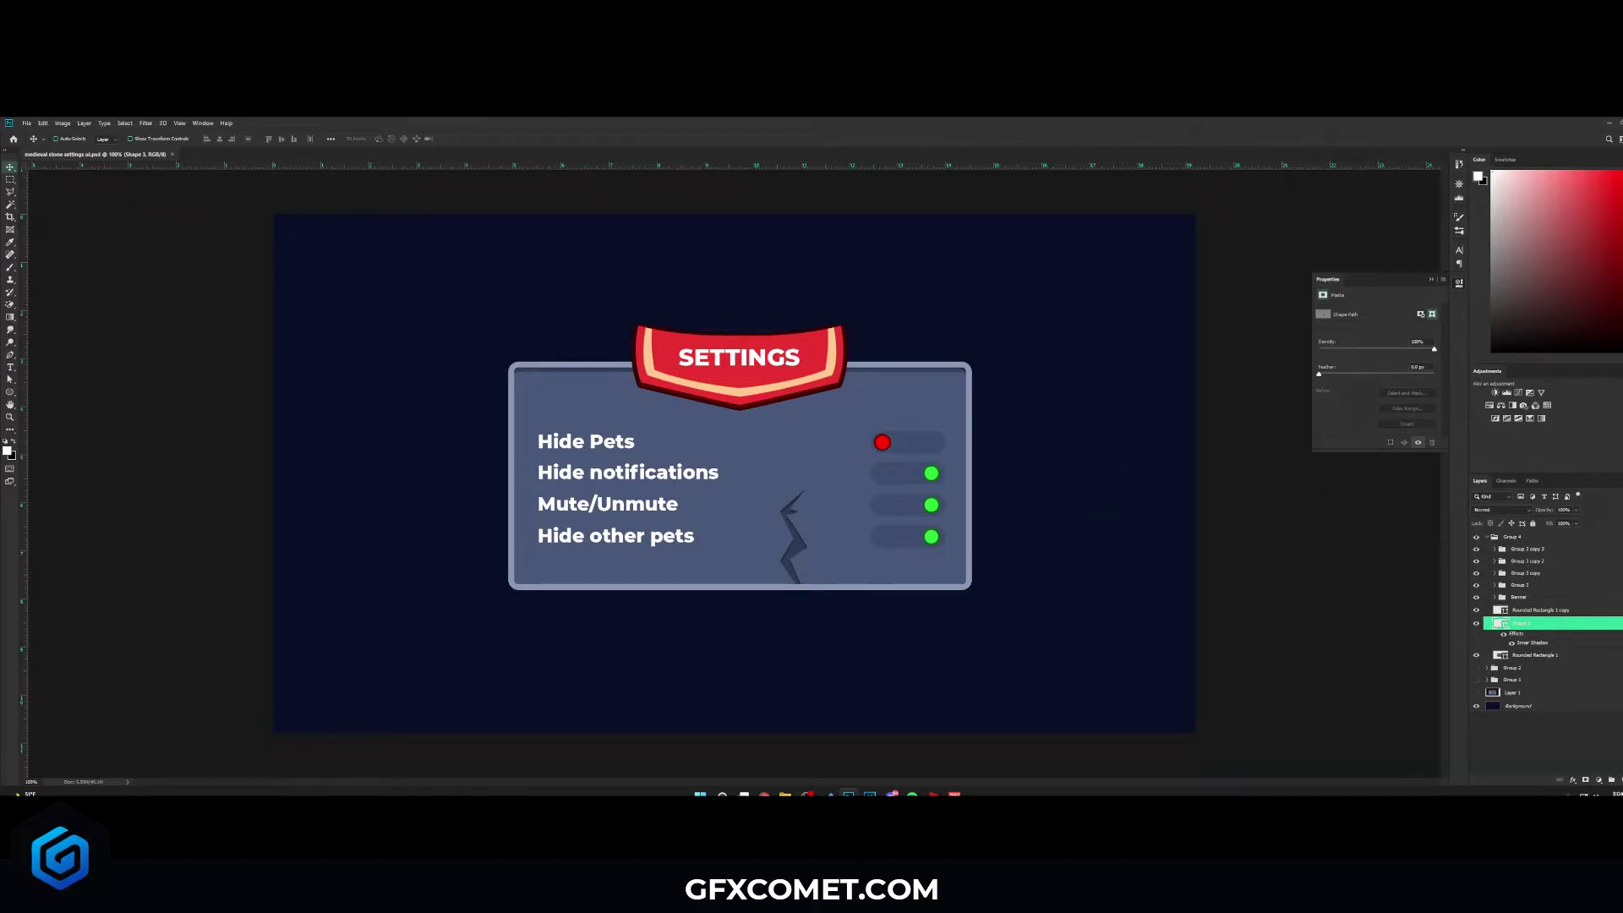
Step: Examine the finished settings panel design up close and inspect its banner layer by toggling that layer's visibility
{"action": "left_click", "coordinate": [1621, 623]}
{"action": "left_click", "coordinate": [1486, 538]}
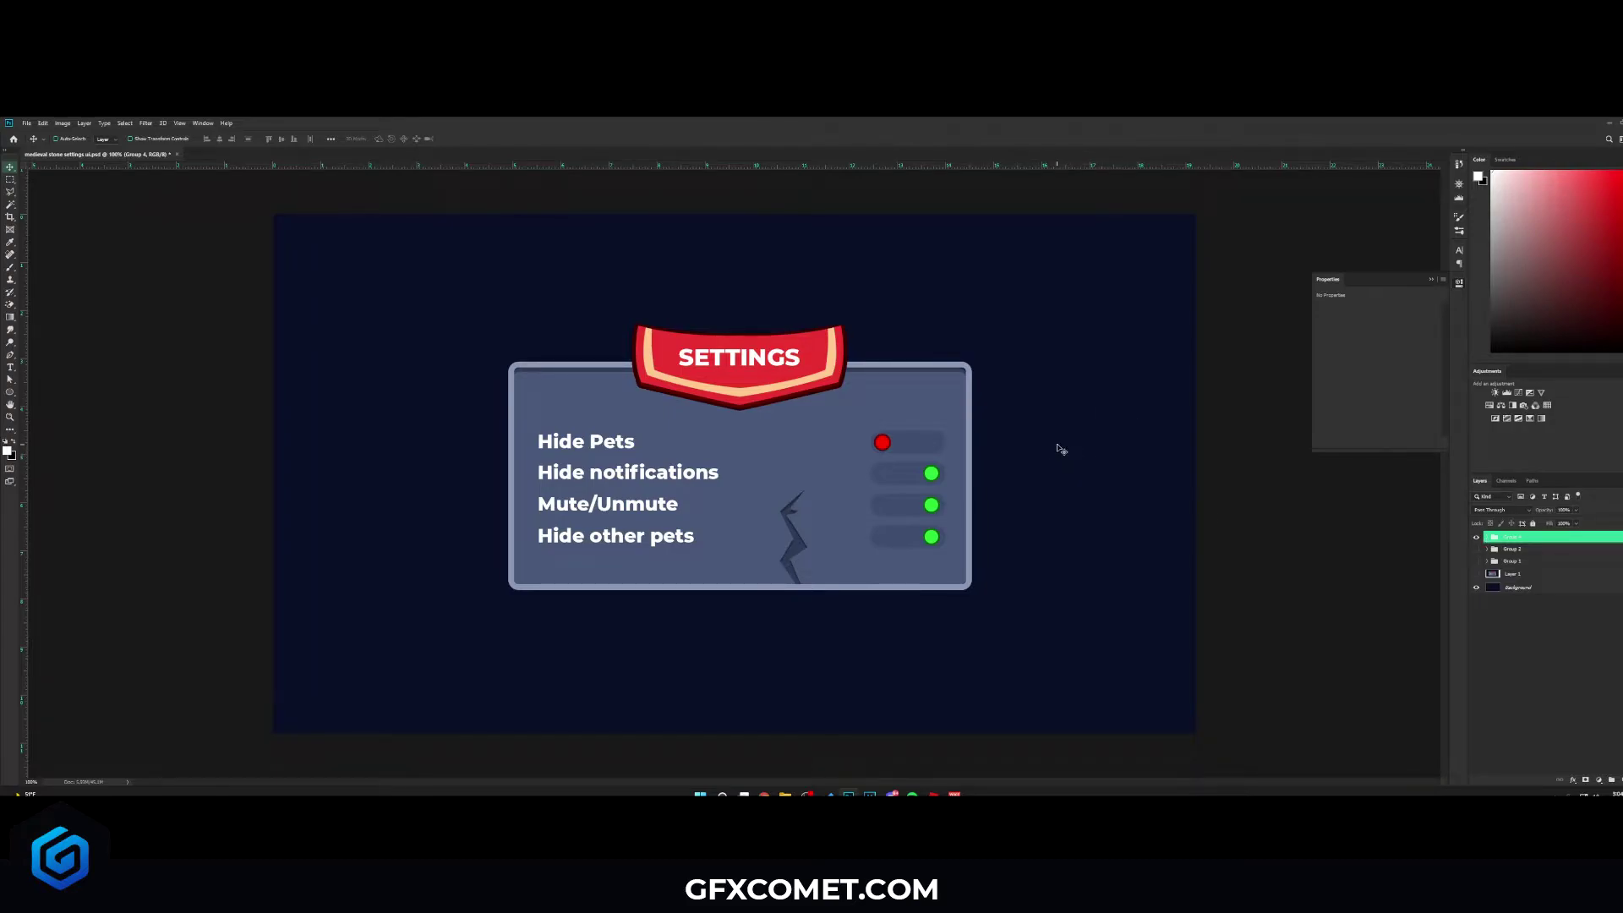
{"action": "key", "text": "ctrl+plus"}
{"action": "scroll", "coordinate": [882, 440], "scroll_direction": "up", "scroll_amount": 1}
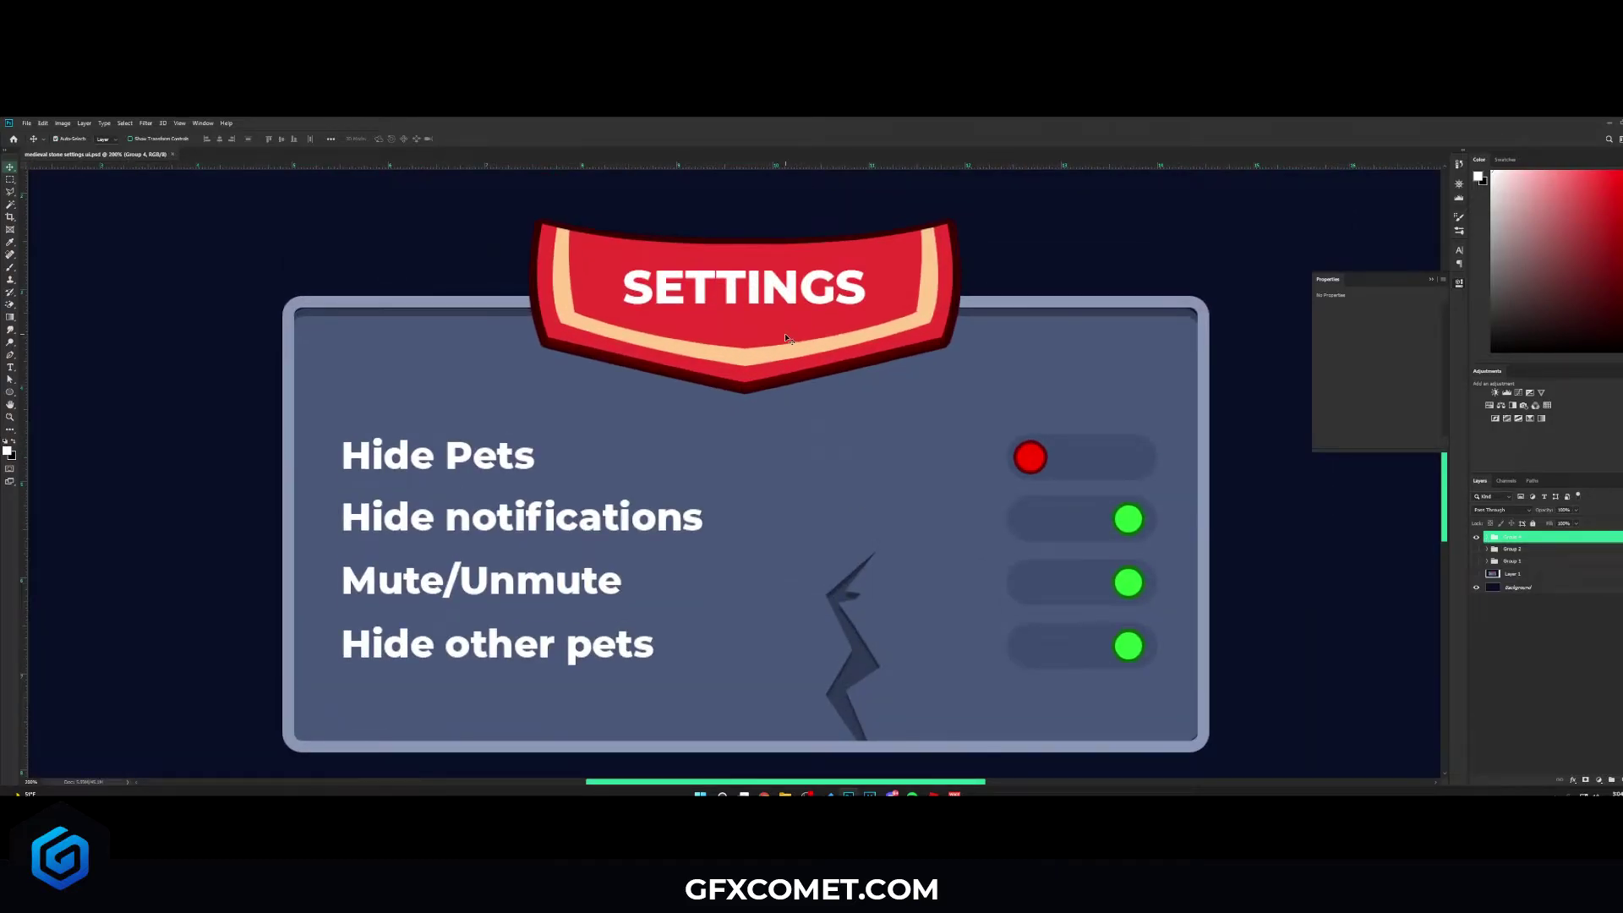
{"action": "left_click", "coordinate": [784, 333]}
{"action": "key", "text": "ctrl+s"}
{"action": "left_click", "coordinate": [1477, 624]}
{"action": "left_click", "coordinate": [1477, 624]}
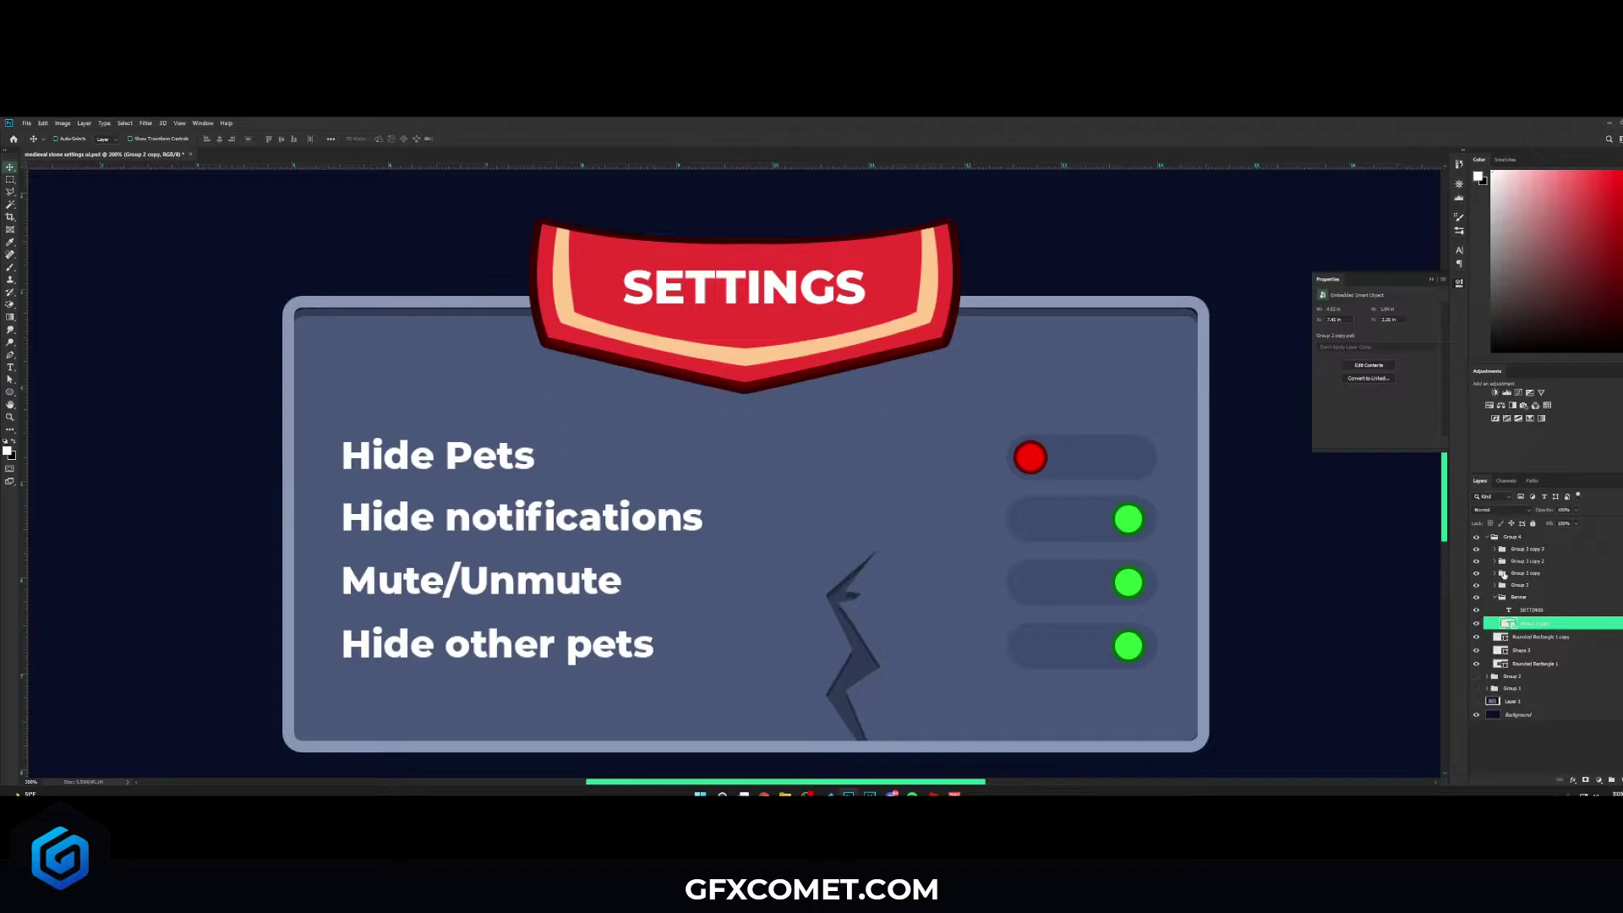
Step: Show only the earlier banner group and compare the two dark red drop shadows in the banner base's layer style
{"action": "left_click", "coordinate": [1486, 596]}
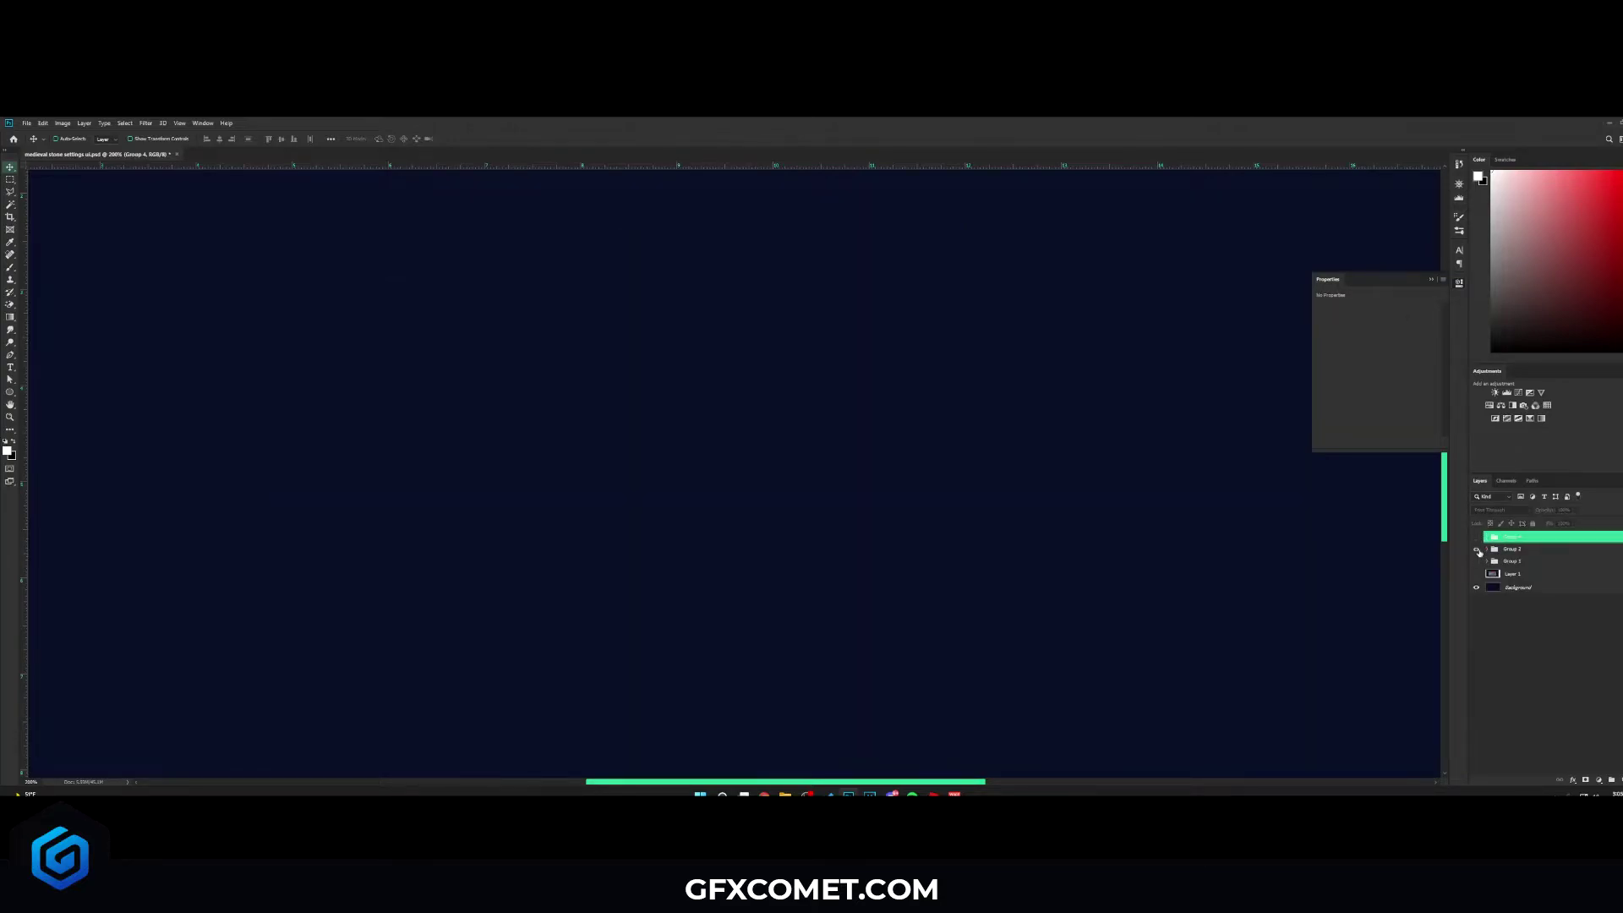
{"action": "right_click", "coordinate": [1574, 594]}
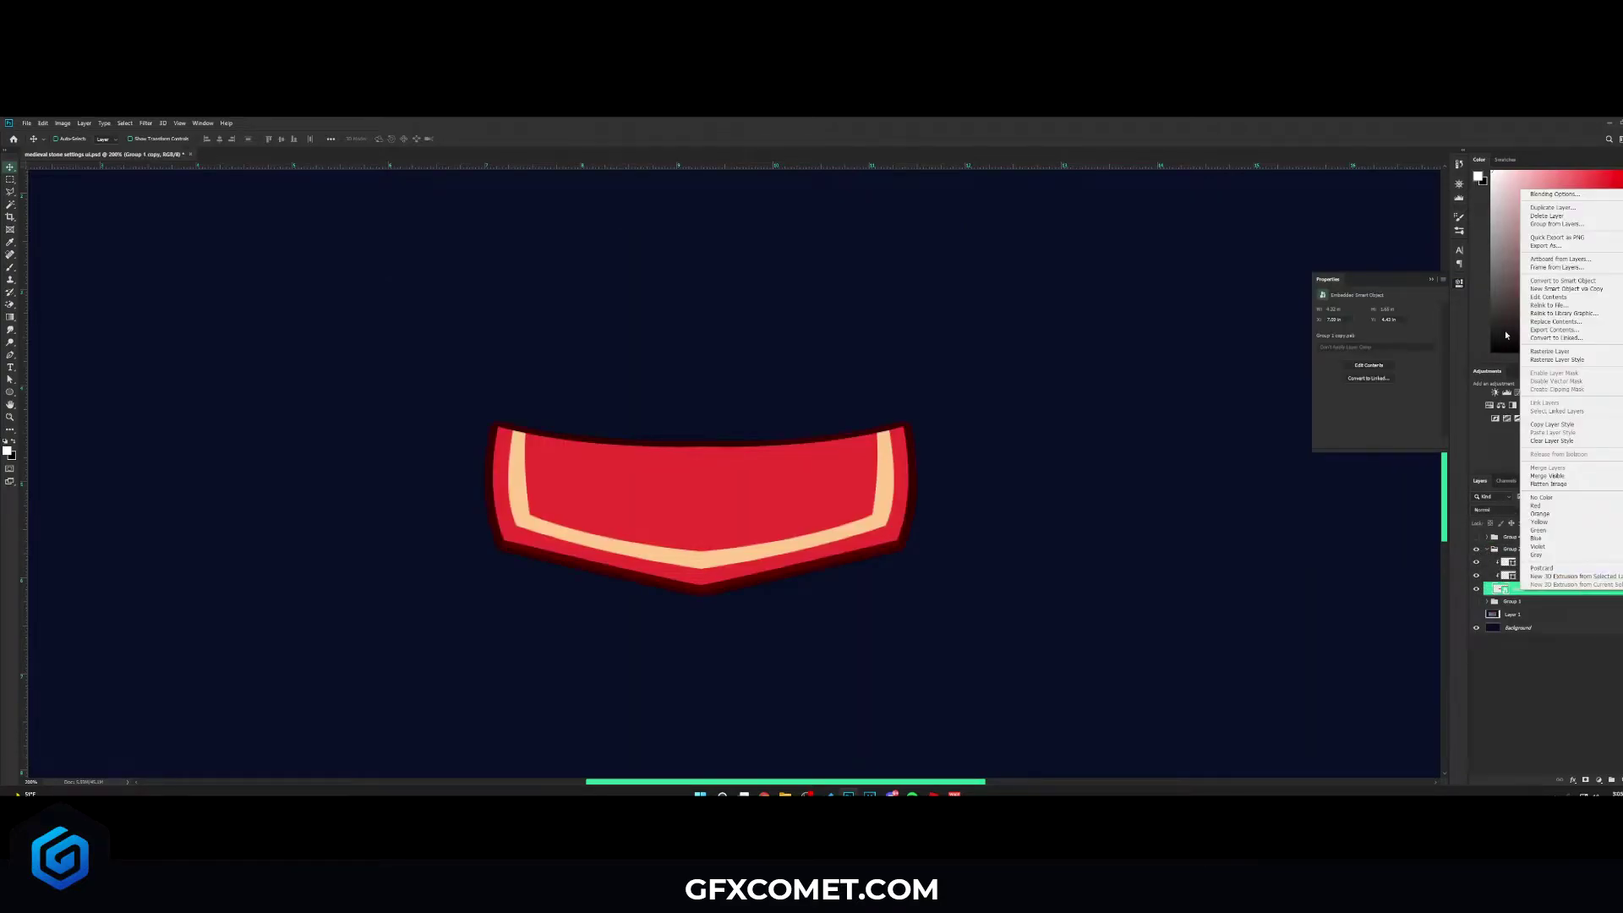
{"action": "left_click", "coordinate": [1353, 298]}
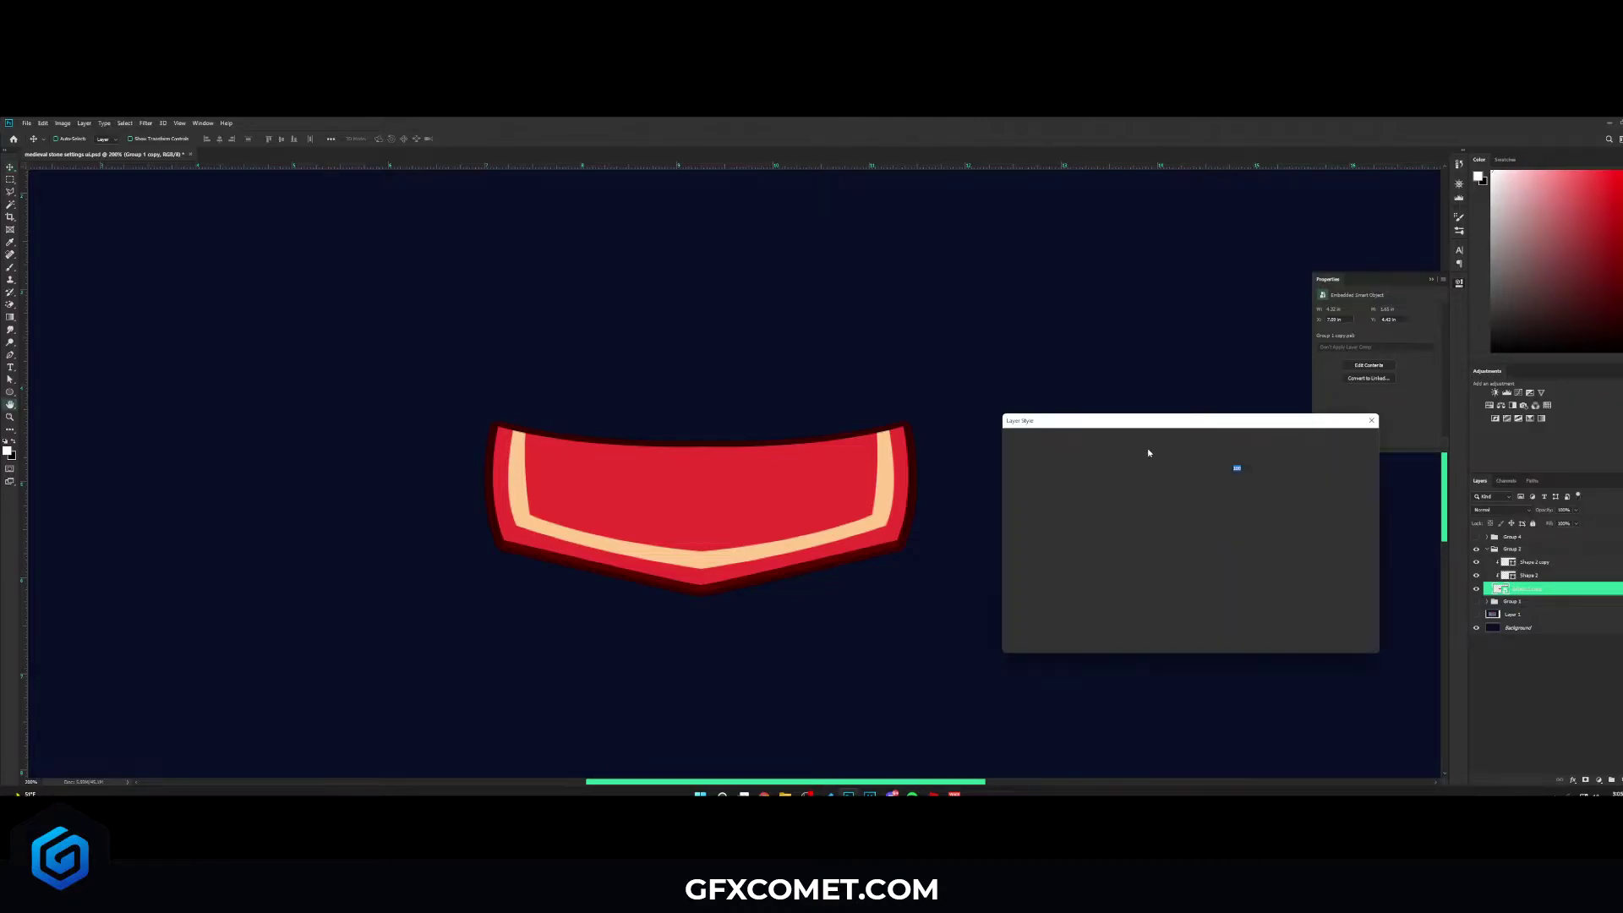
{"action": "scroll", "coordinate": [1056, 583], "scroll_direction": "down", "scroll_amount": 3}
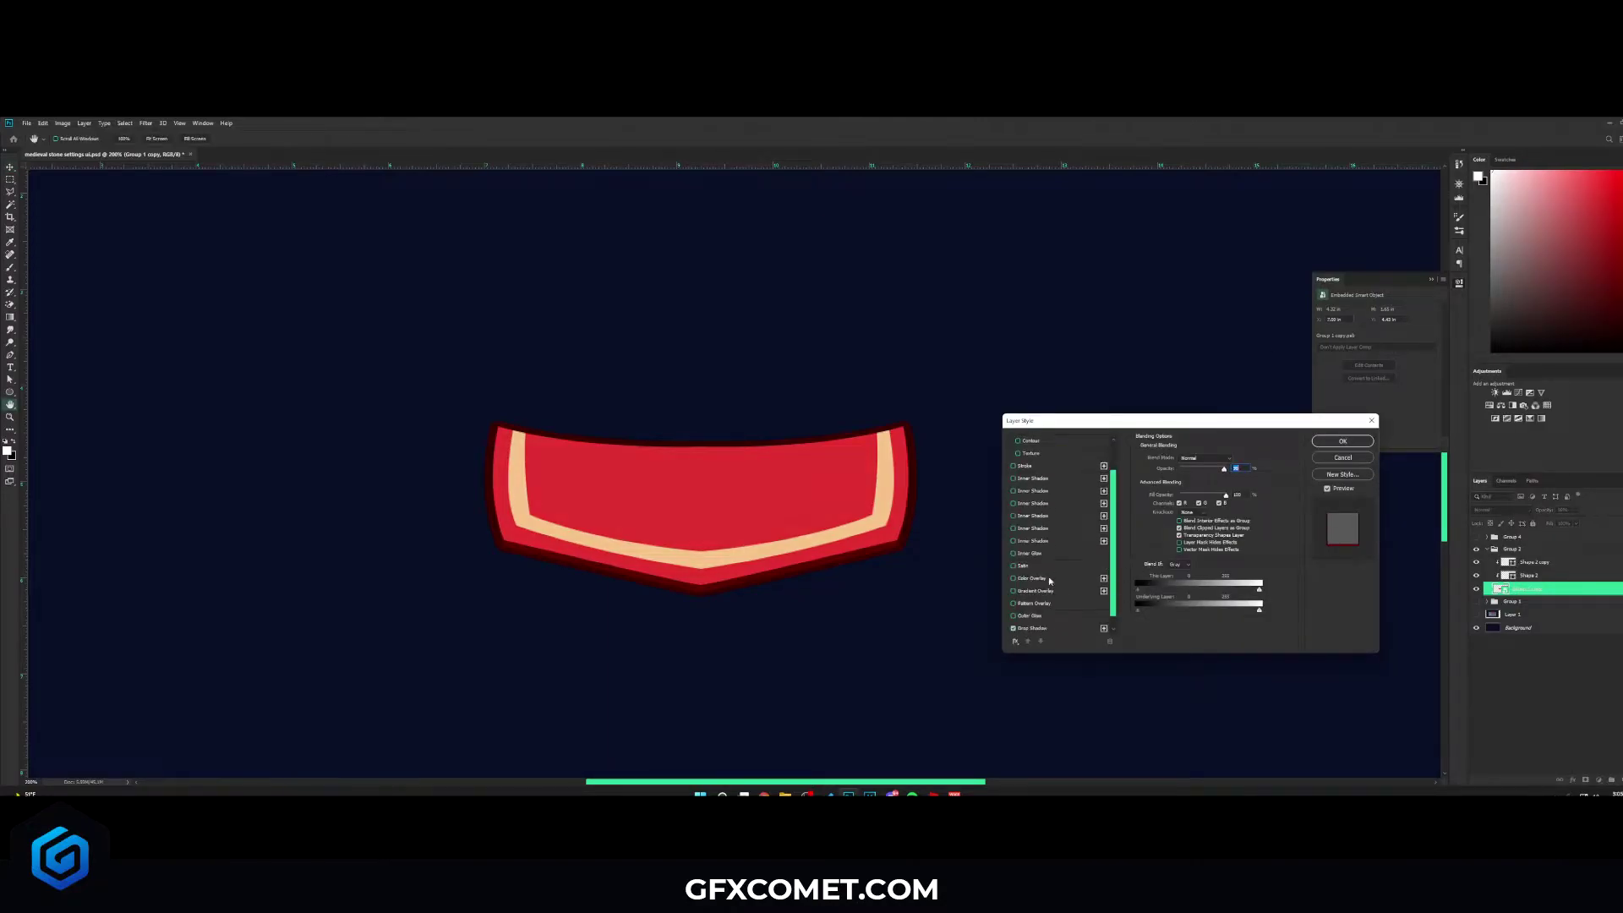
{"action": "left_click", "coordinate": [1017, 615]}
{"action": "left_click", "coordinate": [1016, 617]}
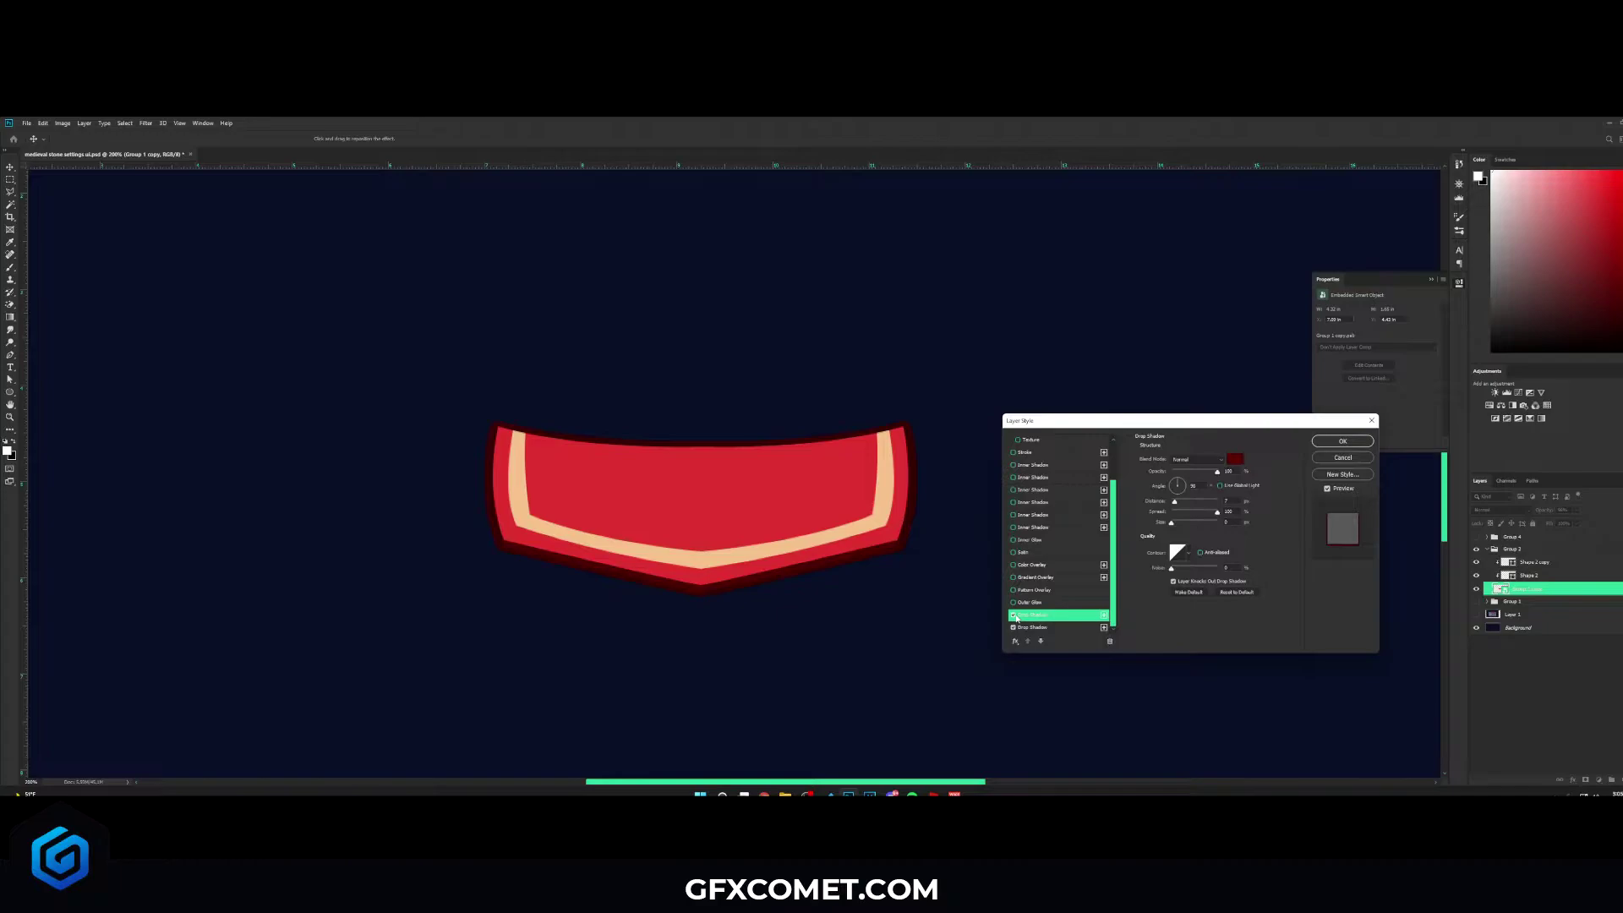
{"action": "left_click", "coordinate": [1014, 627]}
{"action": "left_click", "coordinate": [1037, 616]}
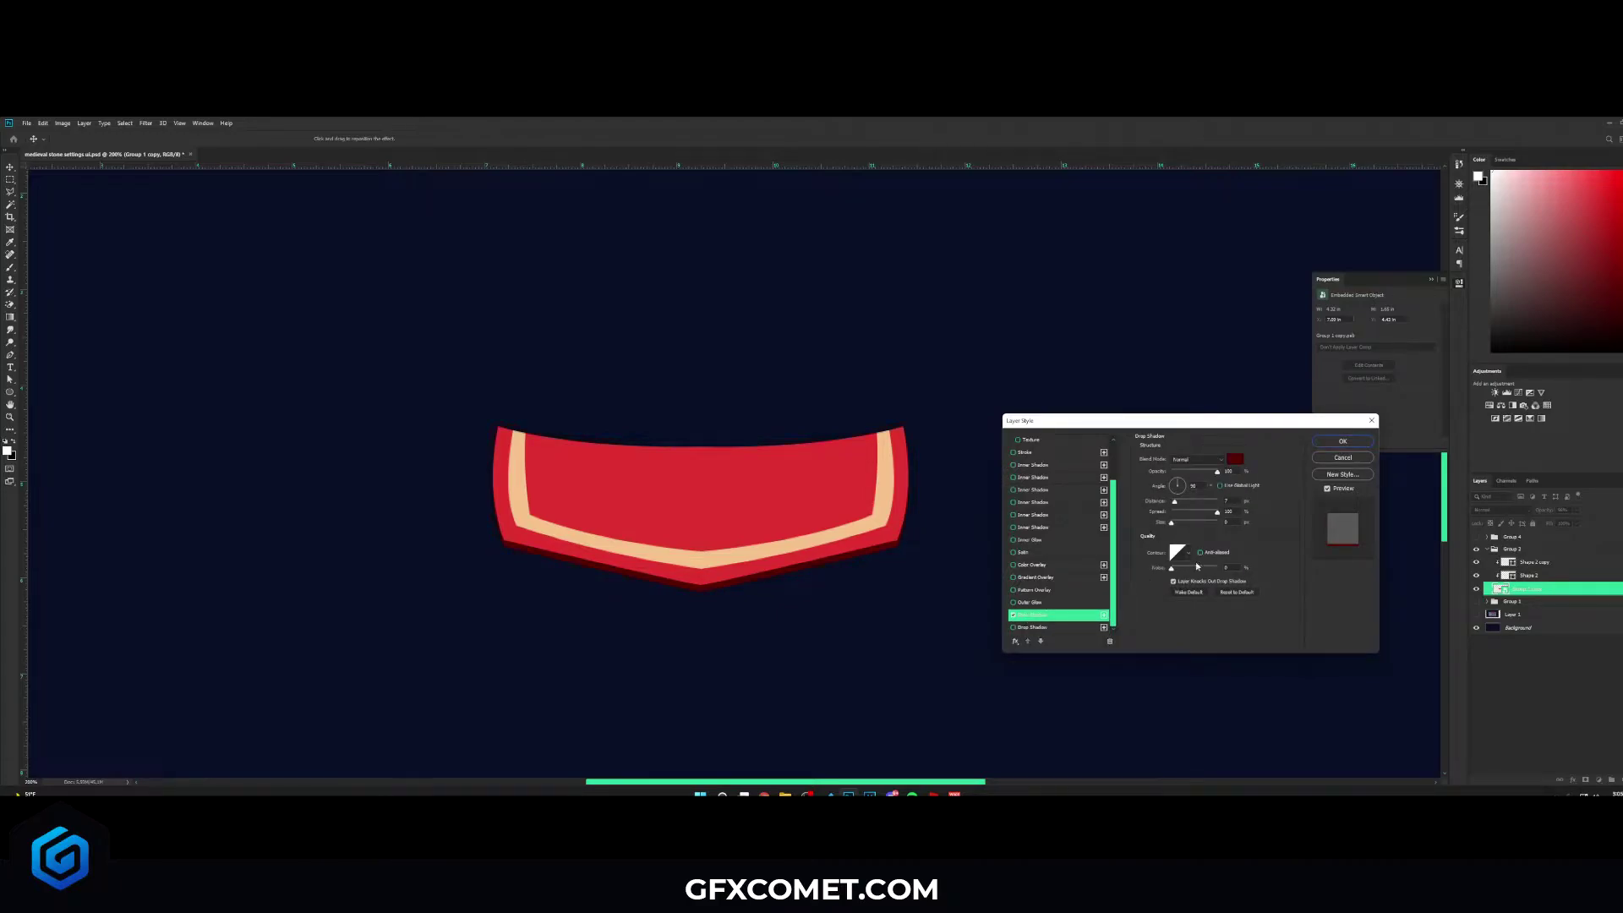
Step: Review the angle, distance and size settings of the banner base's two drop shadows
{"action": "double_click", "coordinate": [1197, 486]}
{"action": "key", "text": "shift+Tab"}
{"action": "left_click", "coordinate": [1042, 628]}
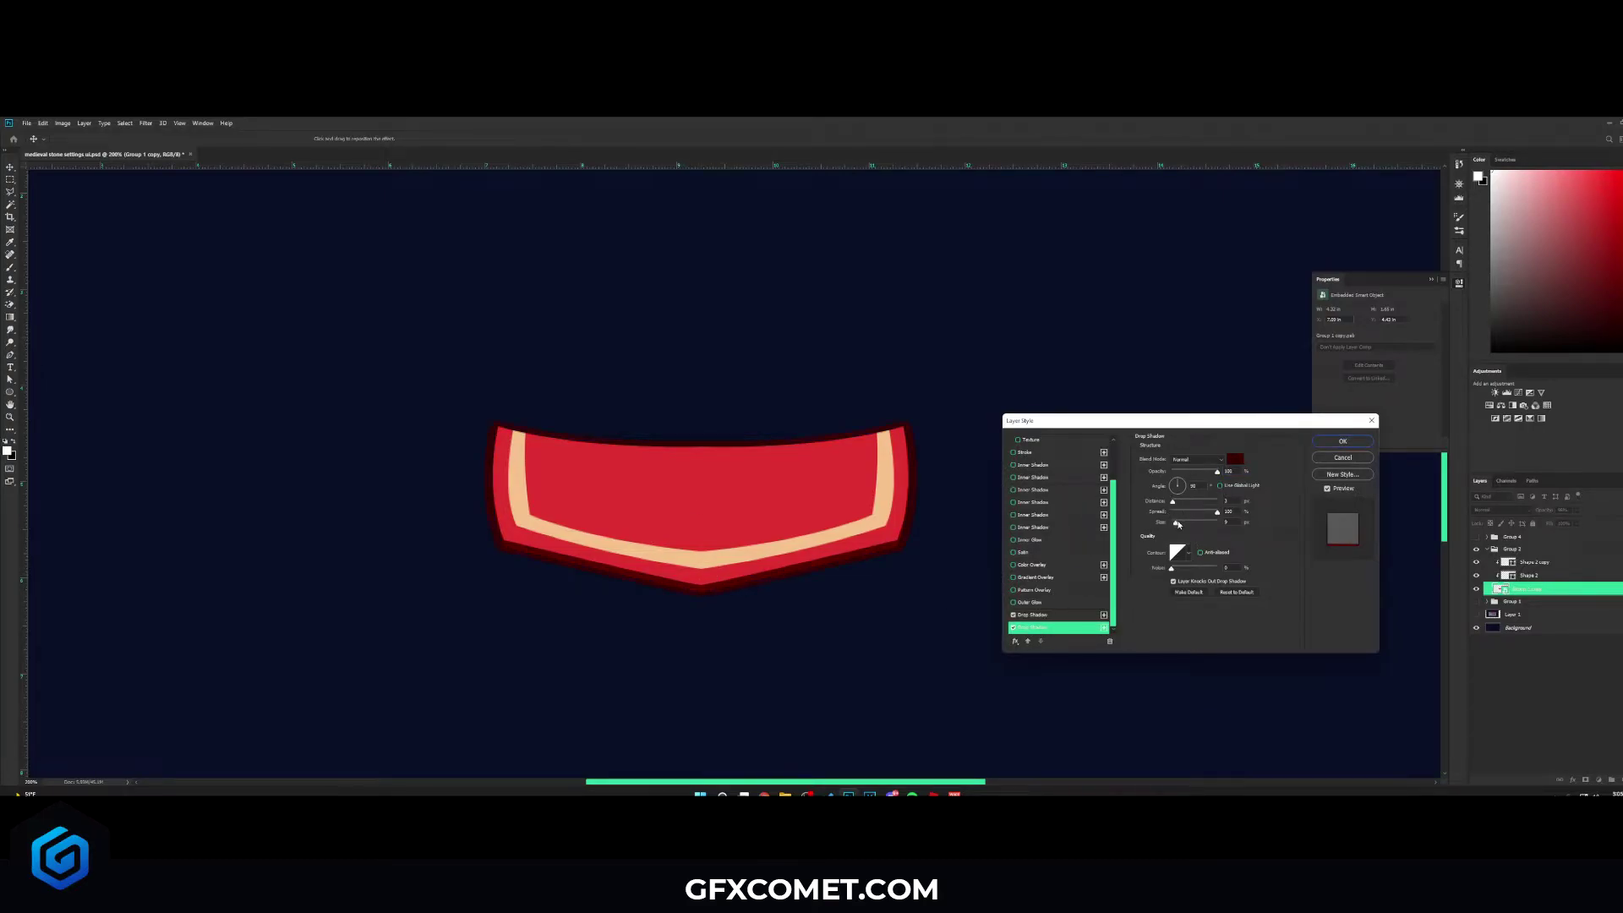
{"action": "left_click_drag", "start_coordinate": [1172, 504], "coordinate": [1172, 505]}
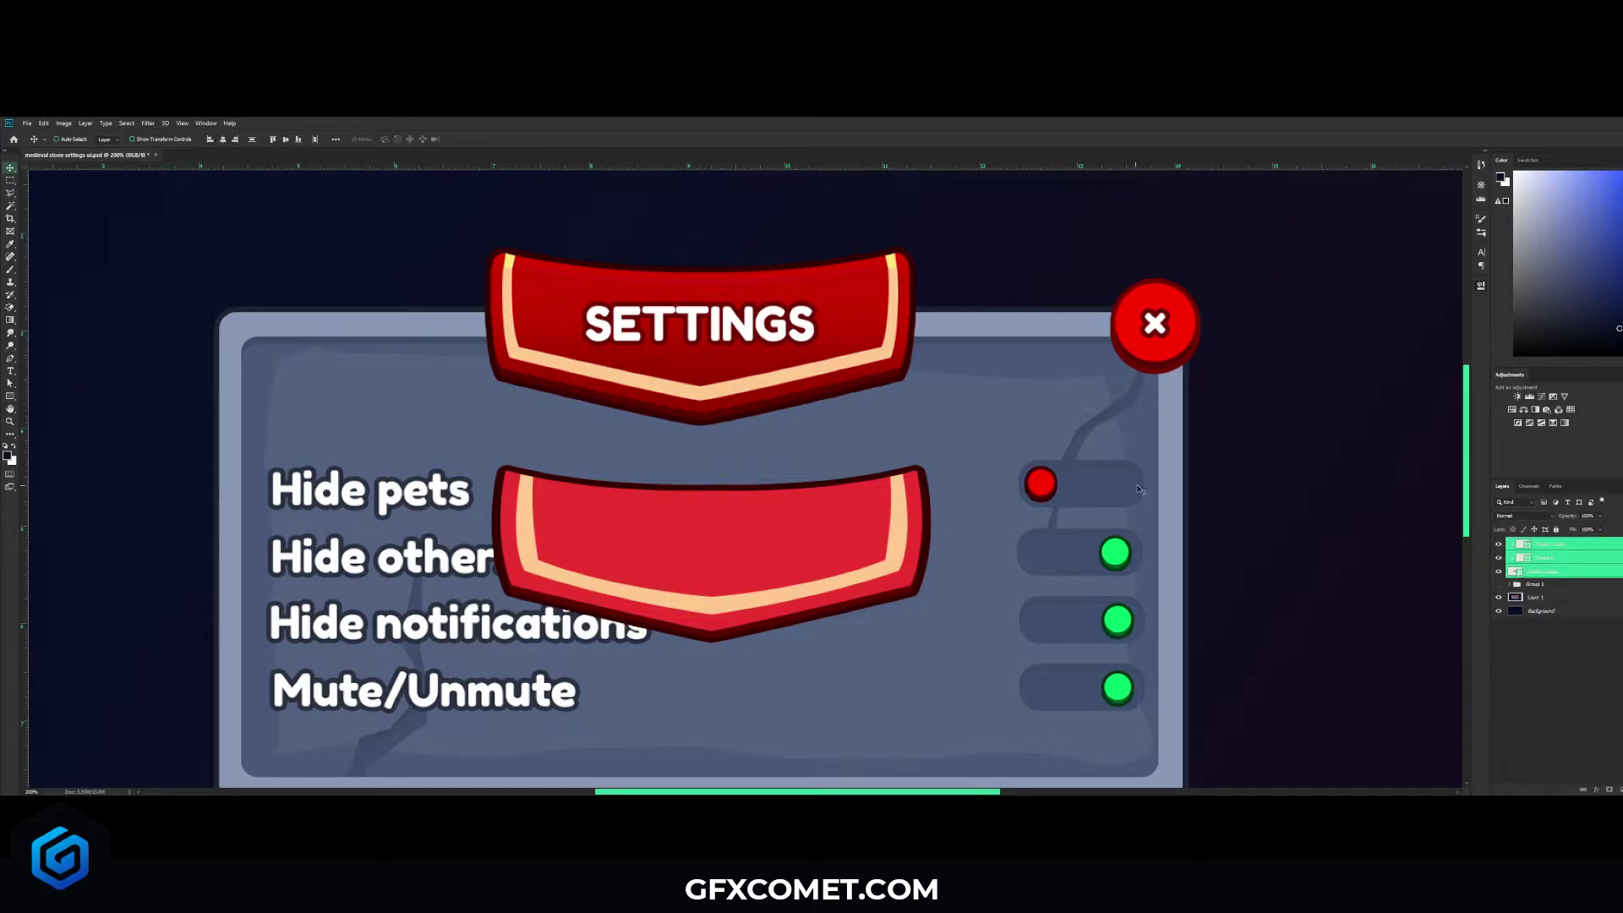
Step: Group the banner layers, duplicate the group, and combine the copy into one layer moved slightly down
{"action": "key", "text": "ctrl+g"}
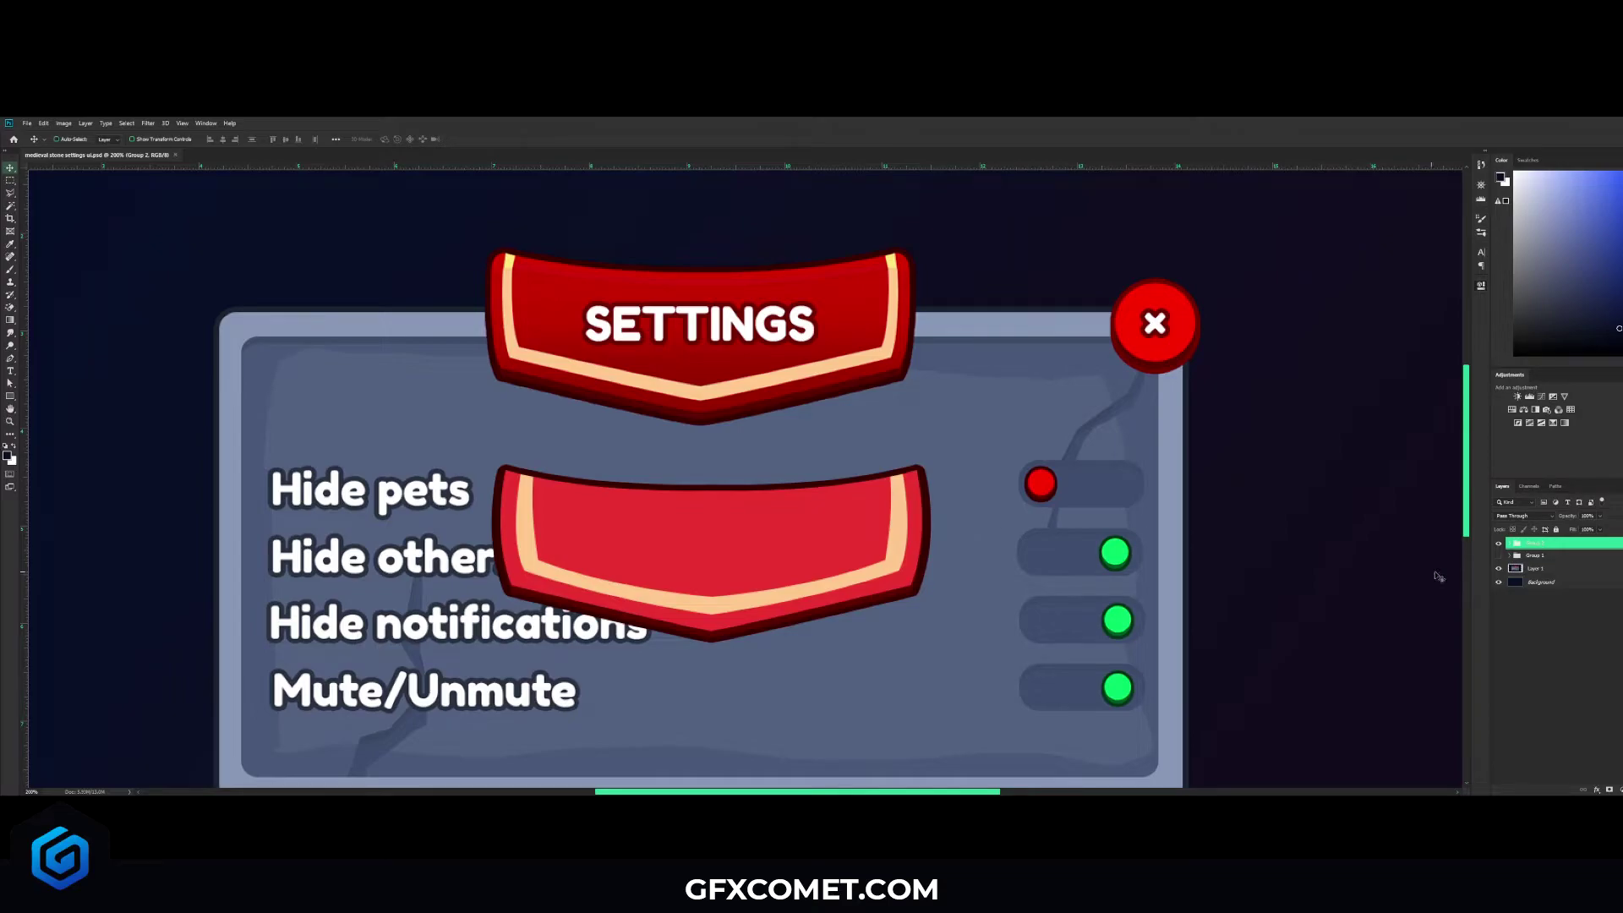
{"action": "key", "text": "ctrl+j"}
{"action": "key", "text": "ctrl+e"}
{"action": "mouse_move", "coordinate": [811, 423]}
{"action": "left_mouse_down"}
{"action": "mouse_move", "coordinate": [811, 471]}
{"action": "mouse_move", "coordinate": [811, 433]}
{"action": "left_mouse_up"}
Step: Add the white text "SETTINGS" on the red banner
{"action": "key", "text": "t"}
{"action": "key", "text": "t"}
{"action": "key", "text": "x"}
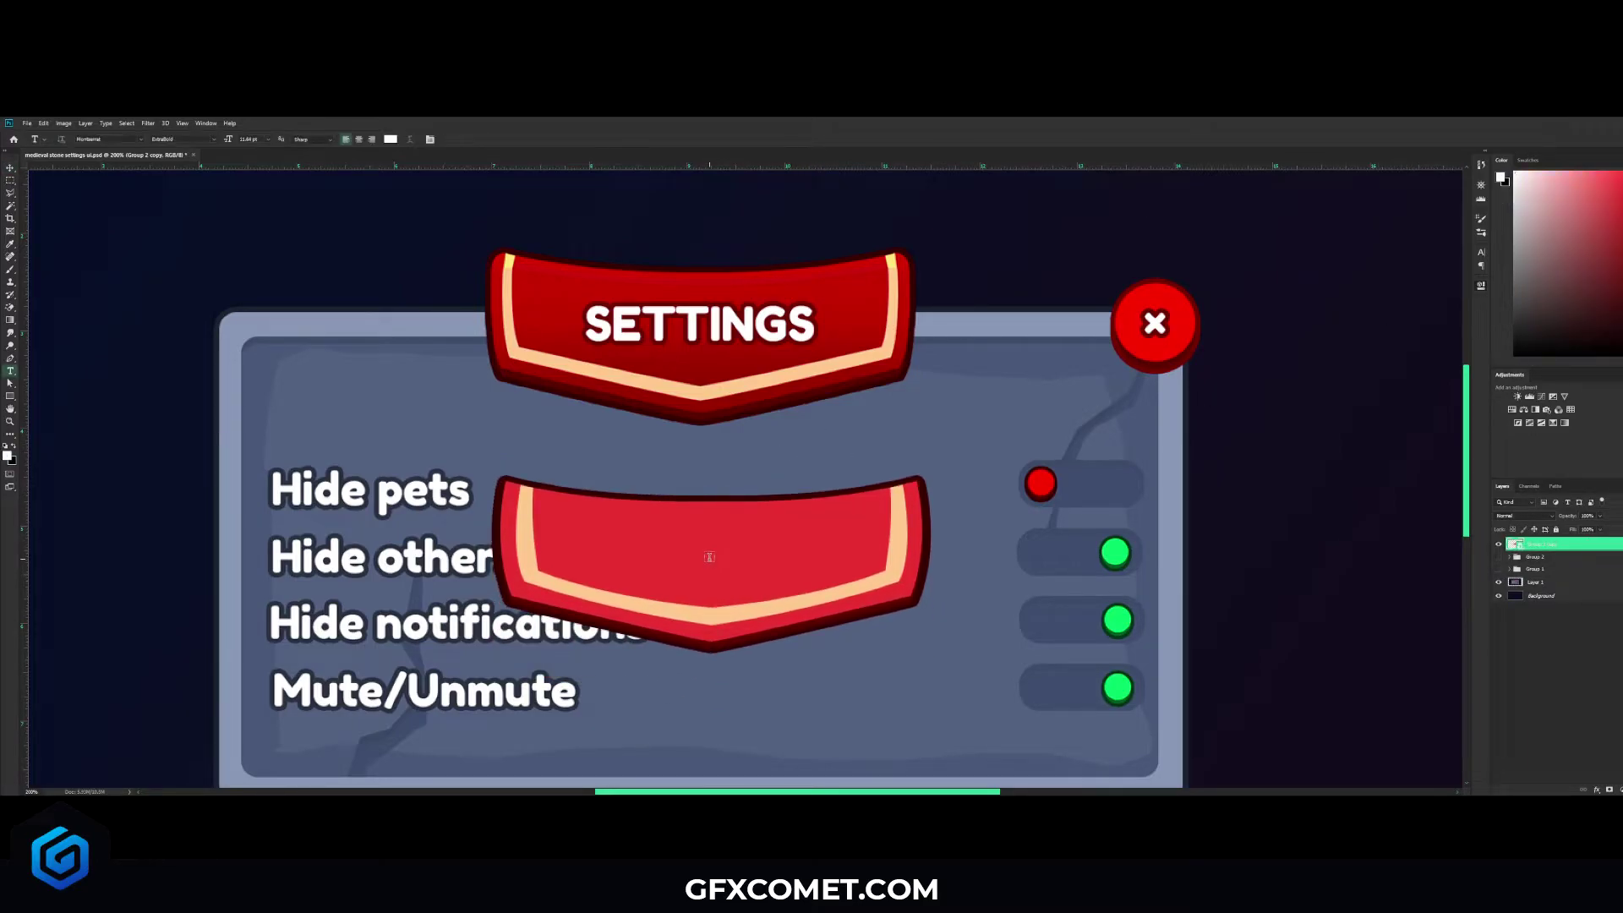
{"action": "left_click", "coordinate": [665, 525]}
{"action": "type", "text": "SETTINGS"}
{"action": "left_click", "coordinate": [11, 166]}
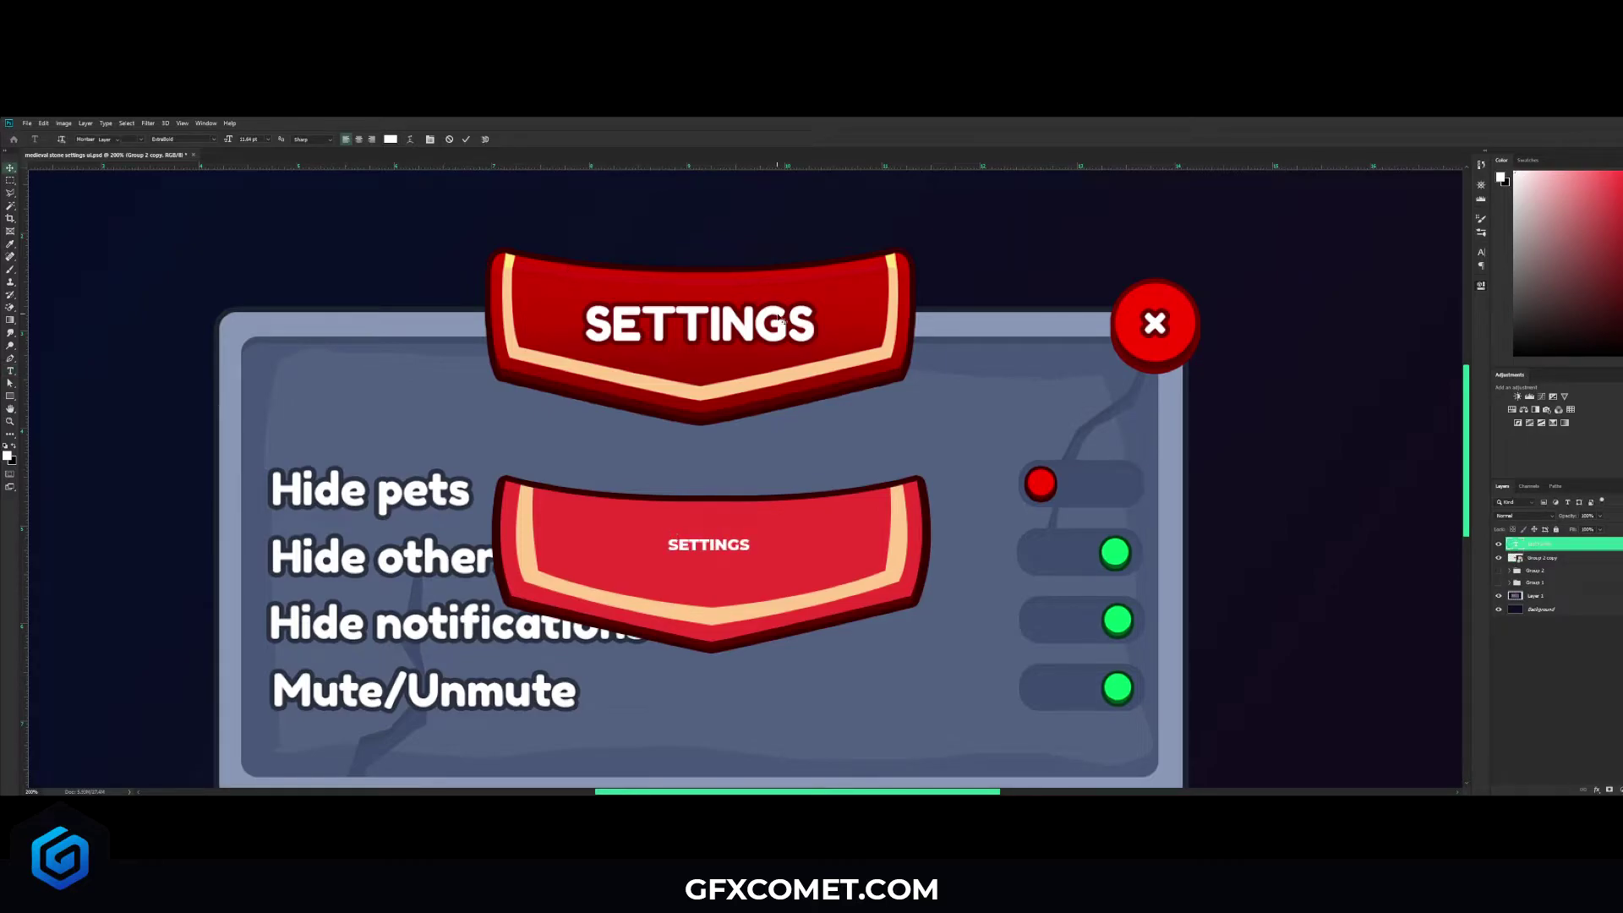
Step: Enlarge the SETTINGS text to roughly match the reference title and centre it within the banner's trim
{"action": "key", "text": "ctrl+t"}
{"action": "left_click_drag", "start_coordinate": [776, 535], "coordinate": [843, 558]}
{"action": "key", "text": "Return"}
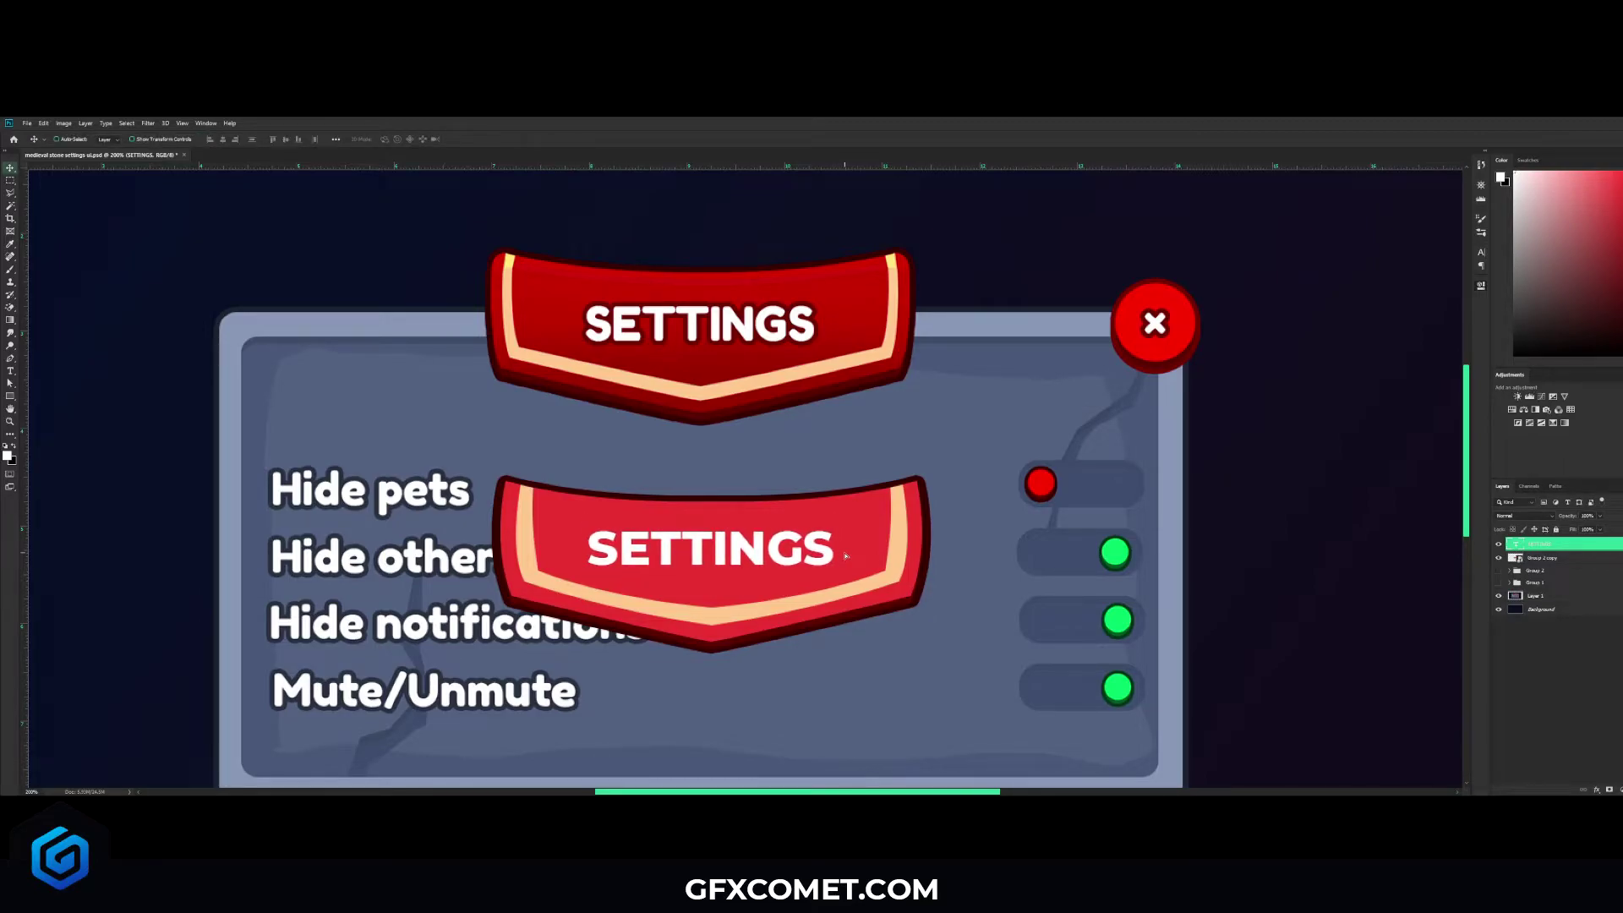
{"action": "left_click_drag", "start_coordinate": [844, 556], "coordinate": [844, 556]}
{"action": "key", "text": "Up"}
{"action": "key", "text": "Up"}
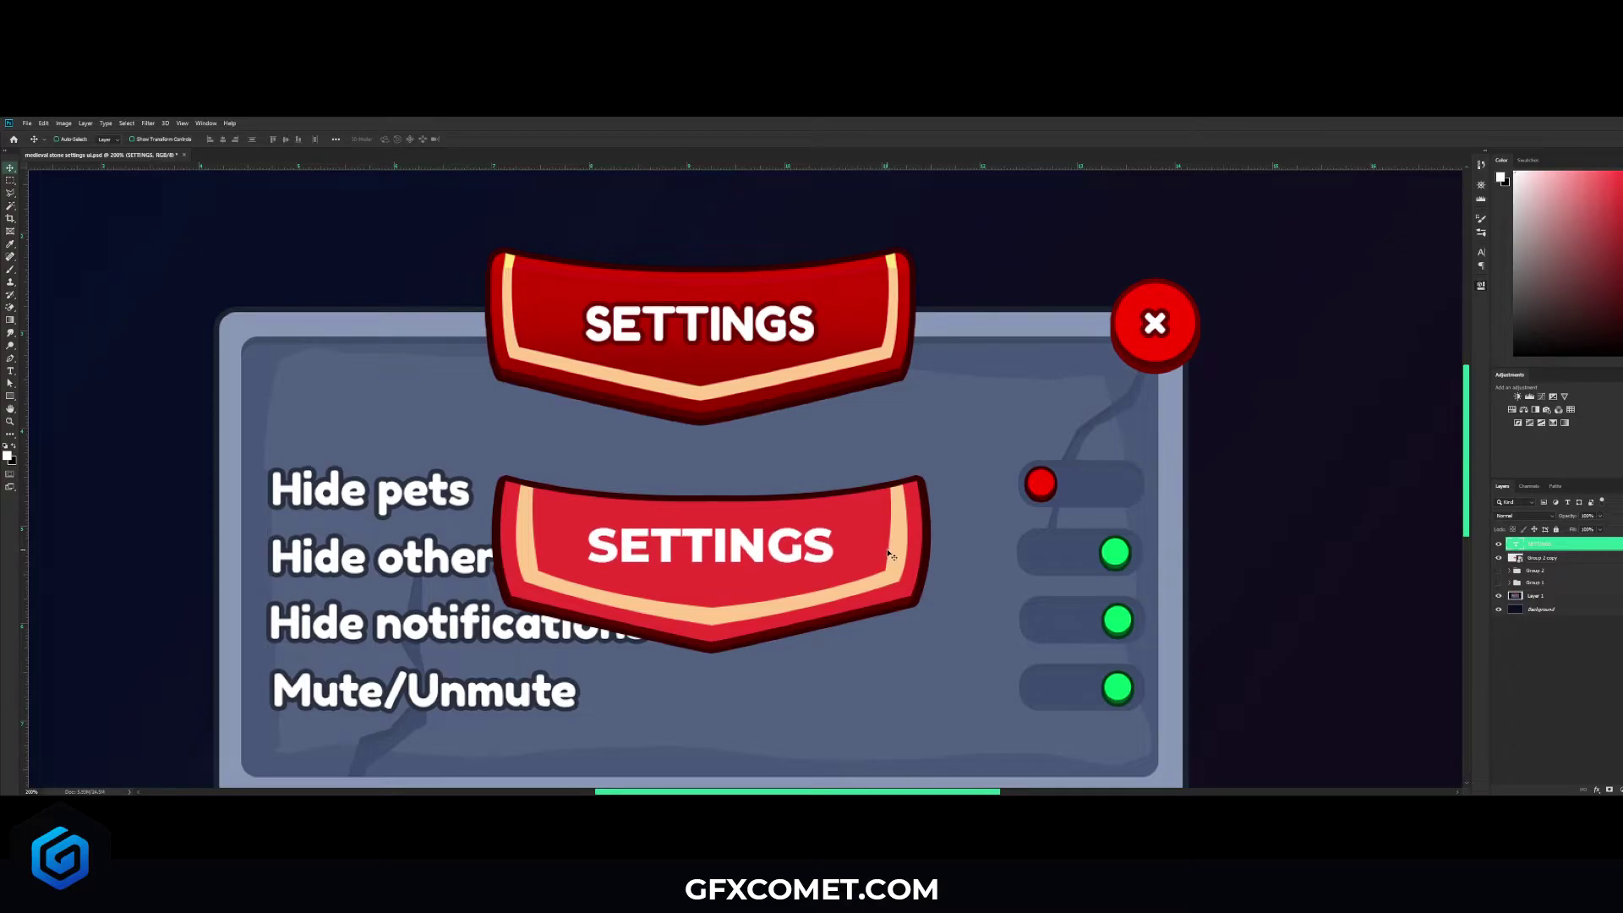
Step: Save the document, group the SETTINGS text with the banner layer, and name the group Banner
{"action": "key", "text": "ctrl+s"}
{"action": "left_click", "coordinate": [1562, 558], "text": "shift"}
{"action": "key", "text": "ctrl+g"}
{"action": "double_click", "coordinate": [1538, 546]}
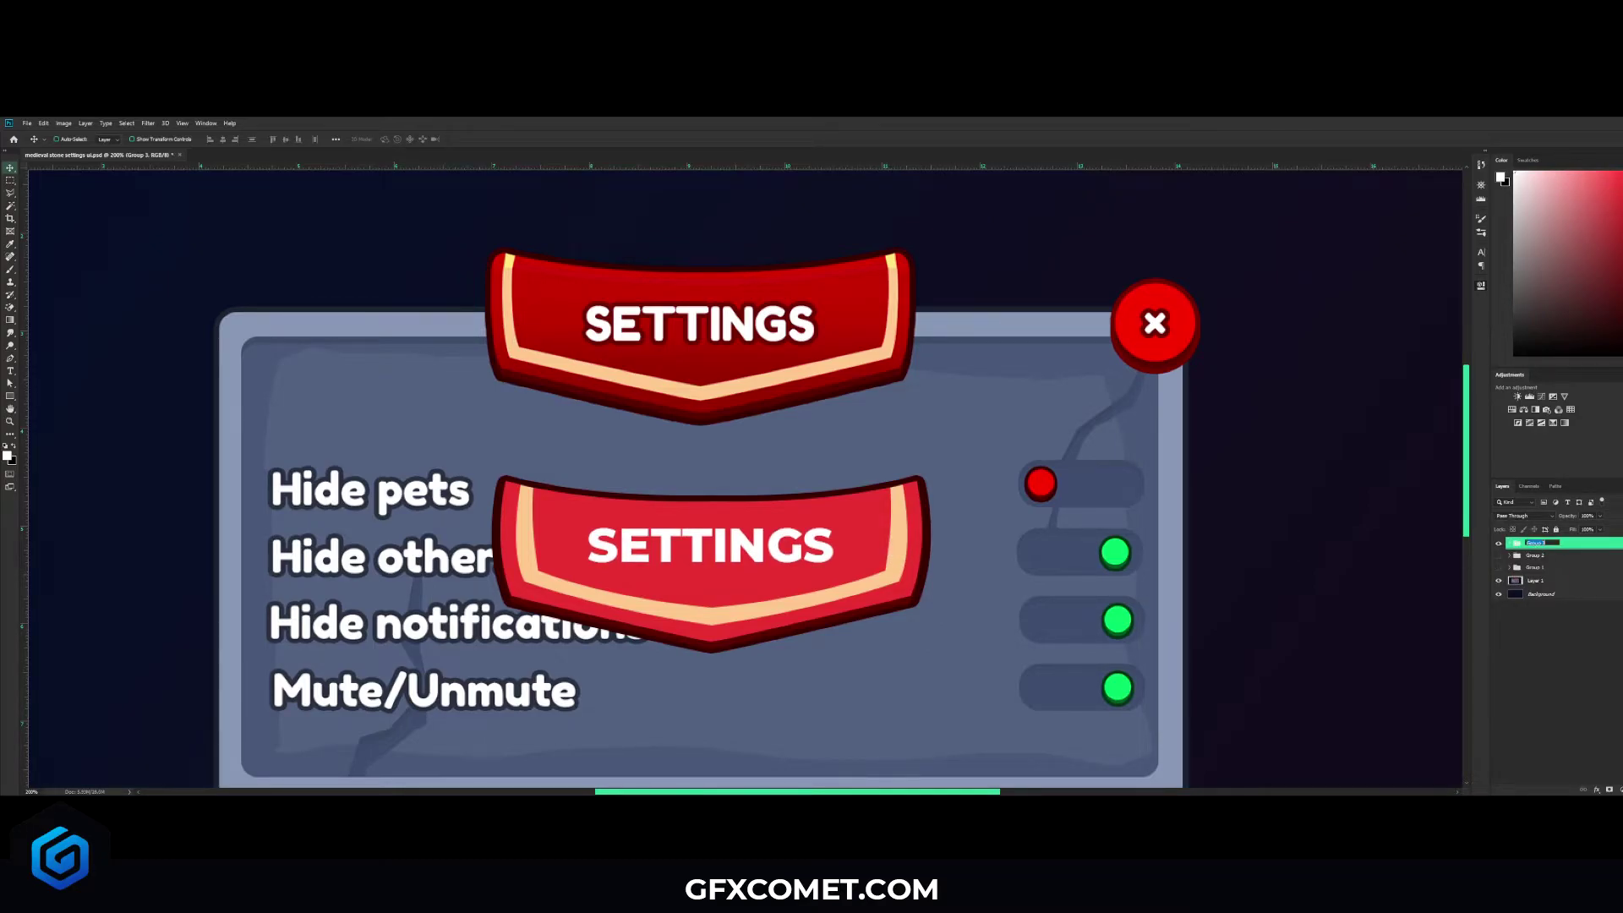
{"action": "type", "text": "Bt"}
{"action": "key", "text": "Return"}
Step: Compare the banner over the reference's banner, and set them apart with the reference on the canvas's right half and the banner on its left
{"action": "left_click_drag", "start_coordinate": [820, 502], "coordinate": [813, 274]}
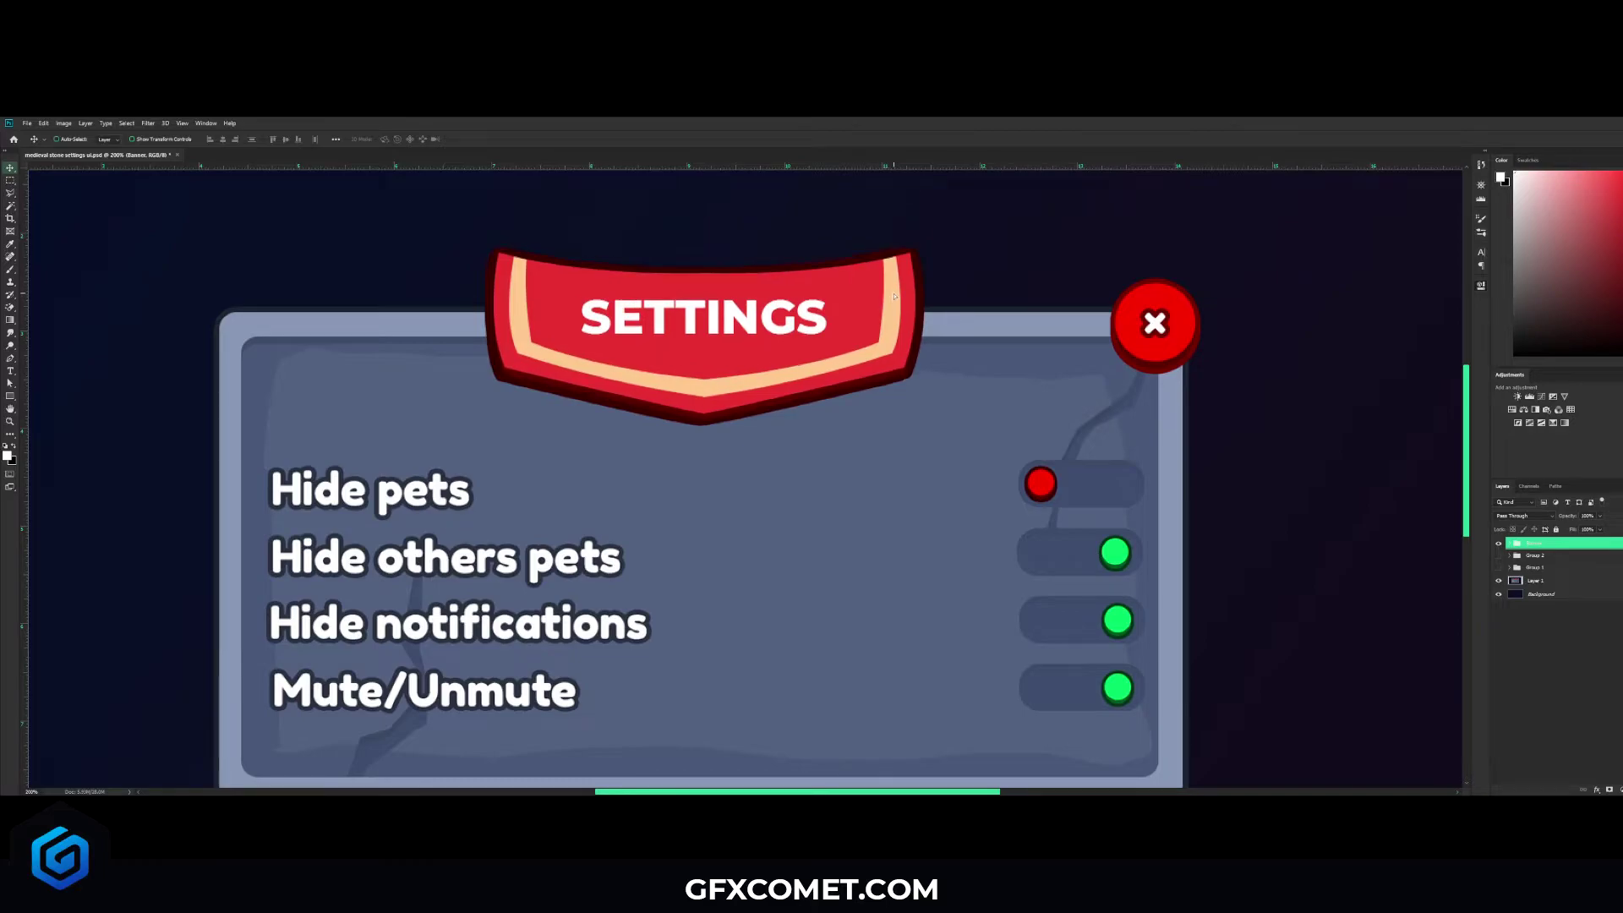
{"action": "key", "text": "ctrl+minus"}
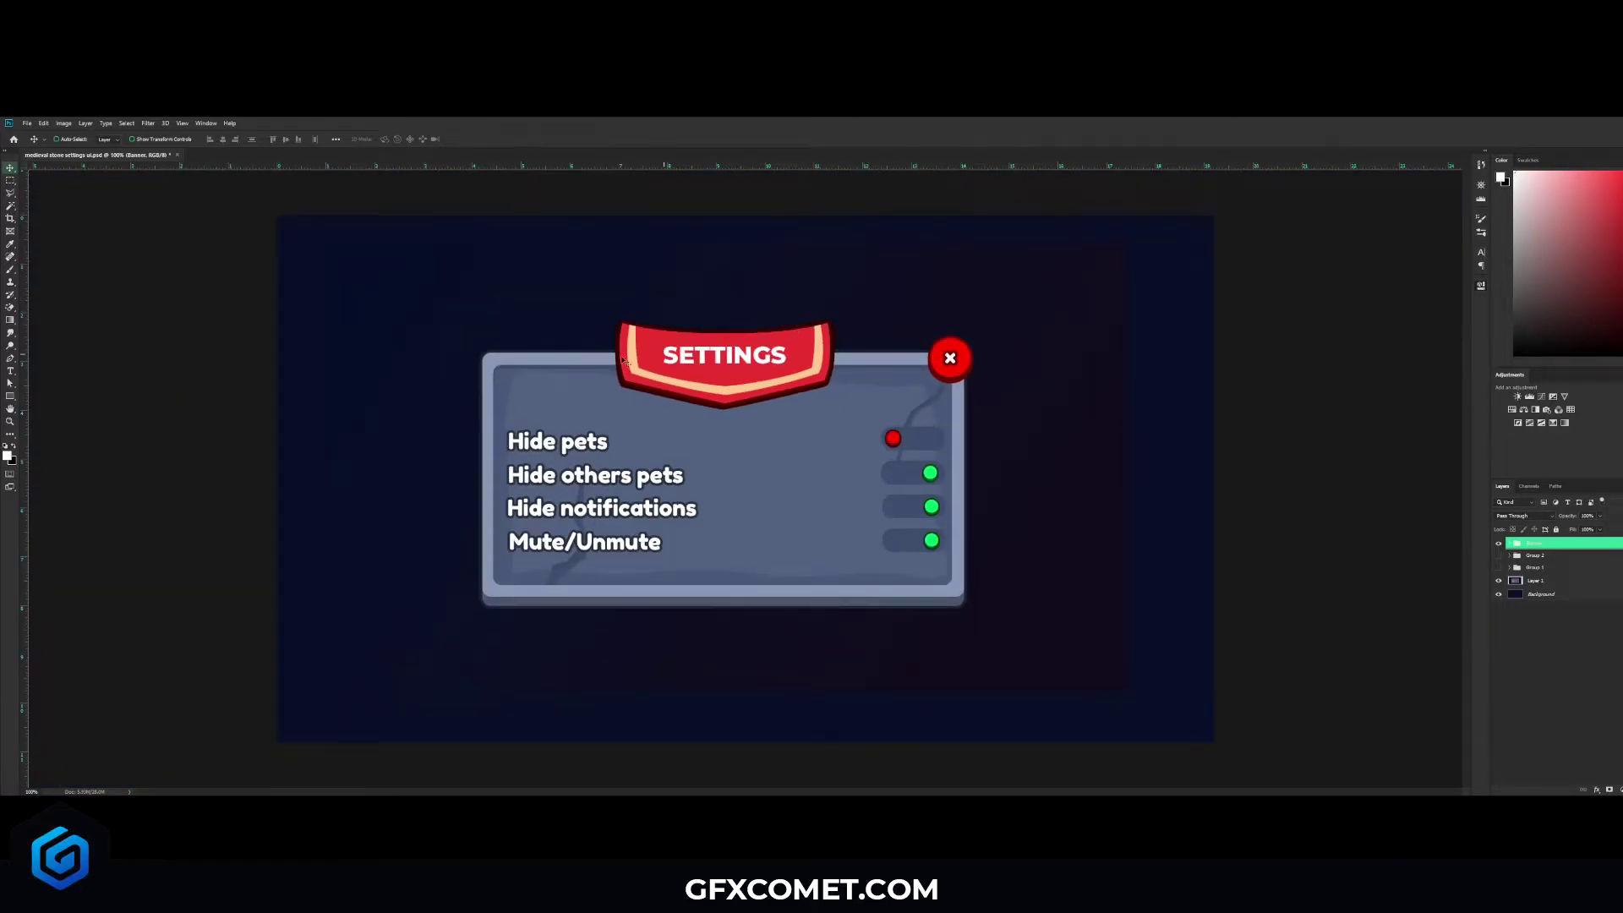
{"action": "left_click", "coordinate": [1534, 580]}
{"action": "left_click_drag", "start_coordinate": [927, 523], "coordinate": [1280, 523]}
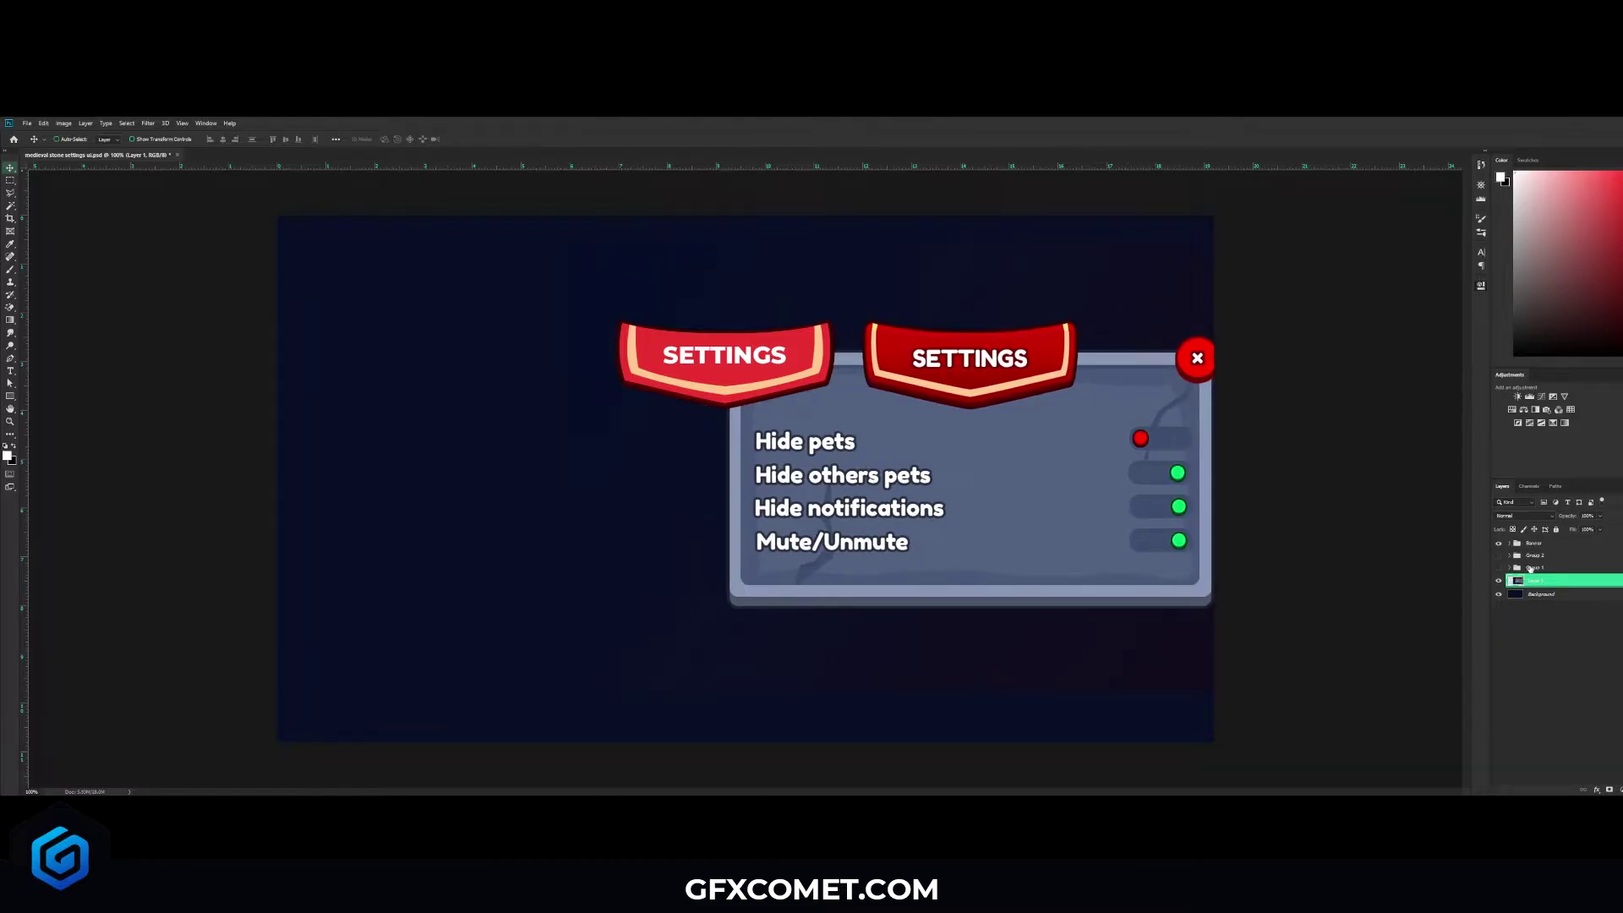
{"action": "left_click_drag", "start_coordinate": [928, 435], "coordinate": [658, 435]}
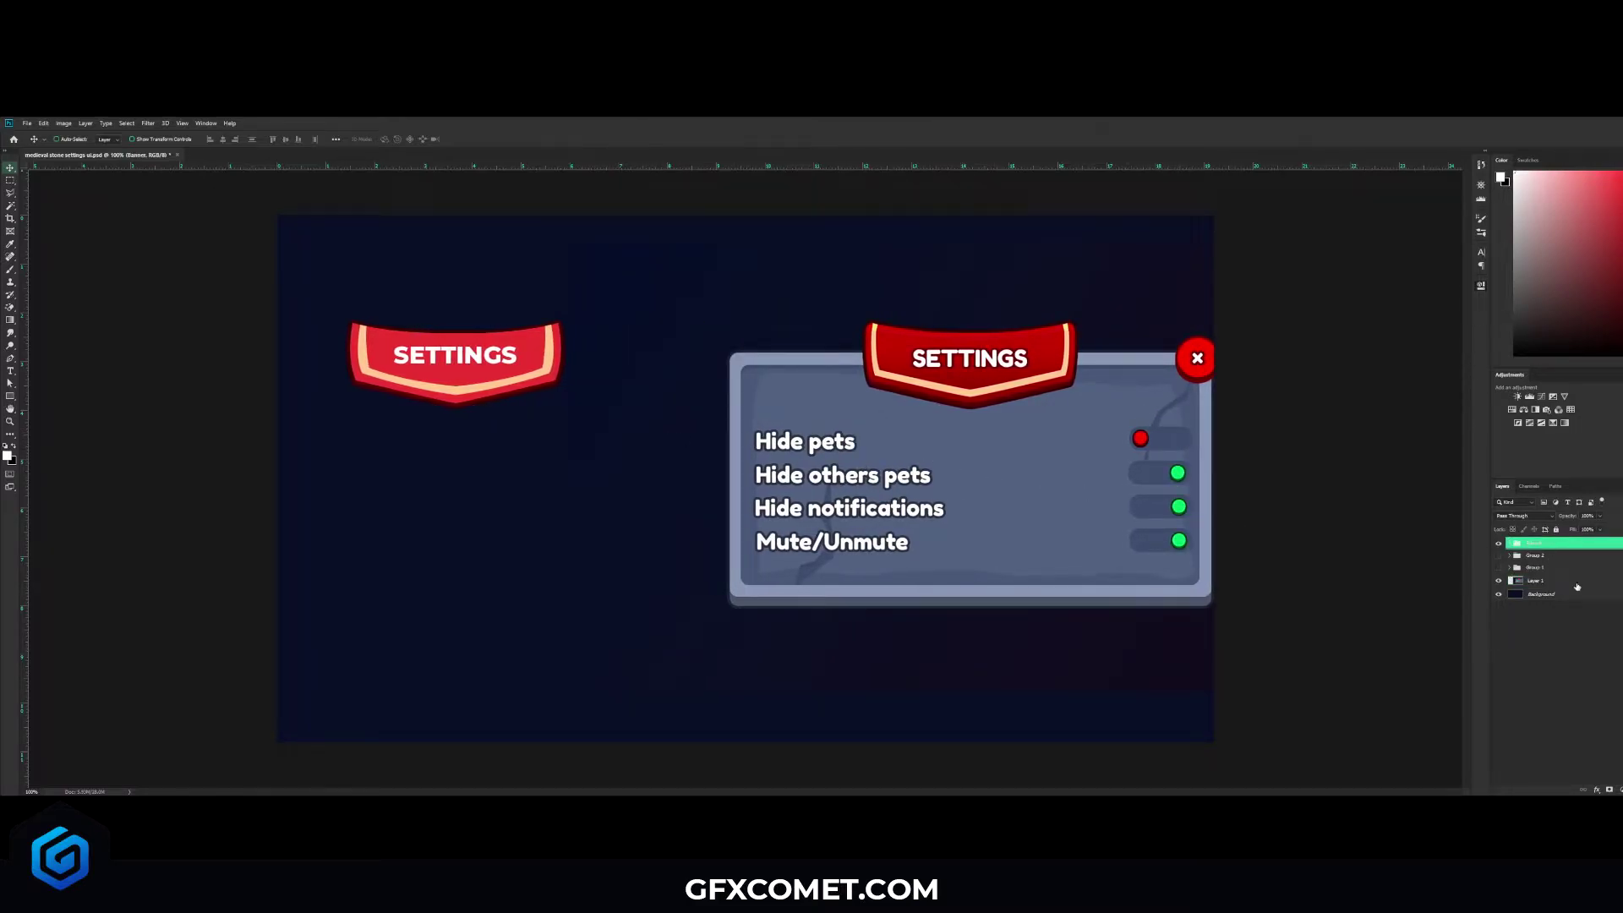
{"action": "left_click", "coordinate": [1561, 582]}
{"action": "left_click_drag", "start_coordinate": [1231, 535], "coordinate": [1217, 538]}
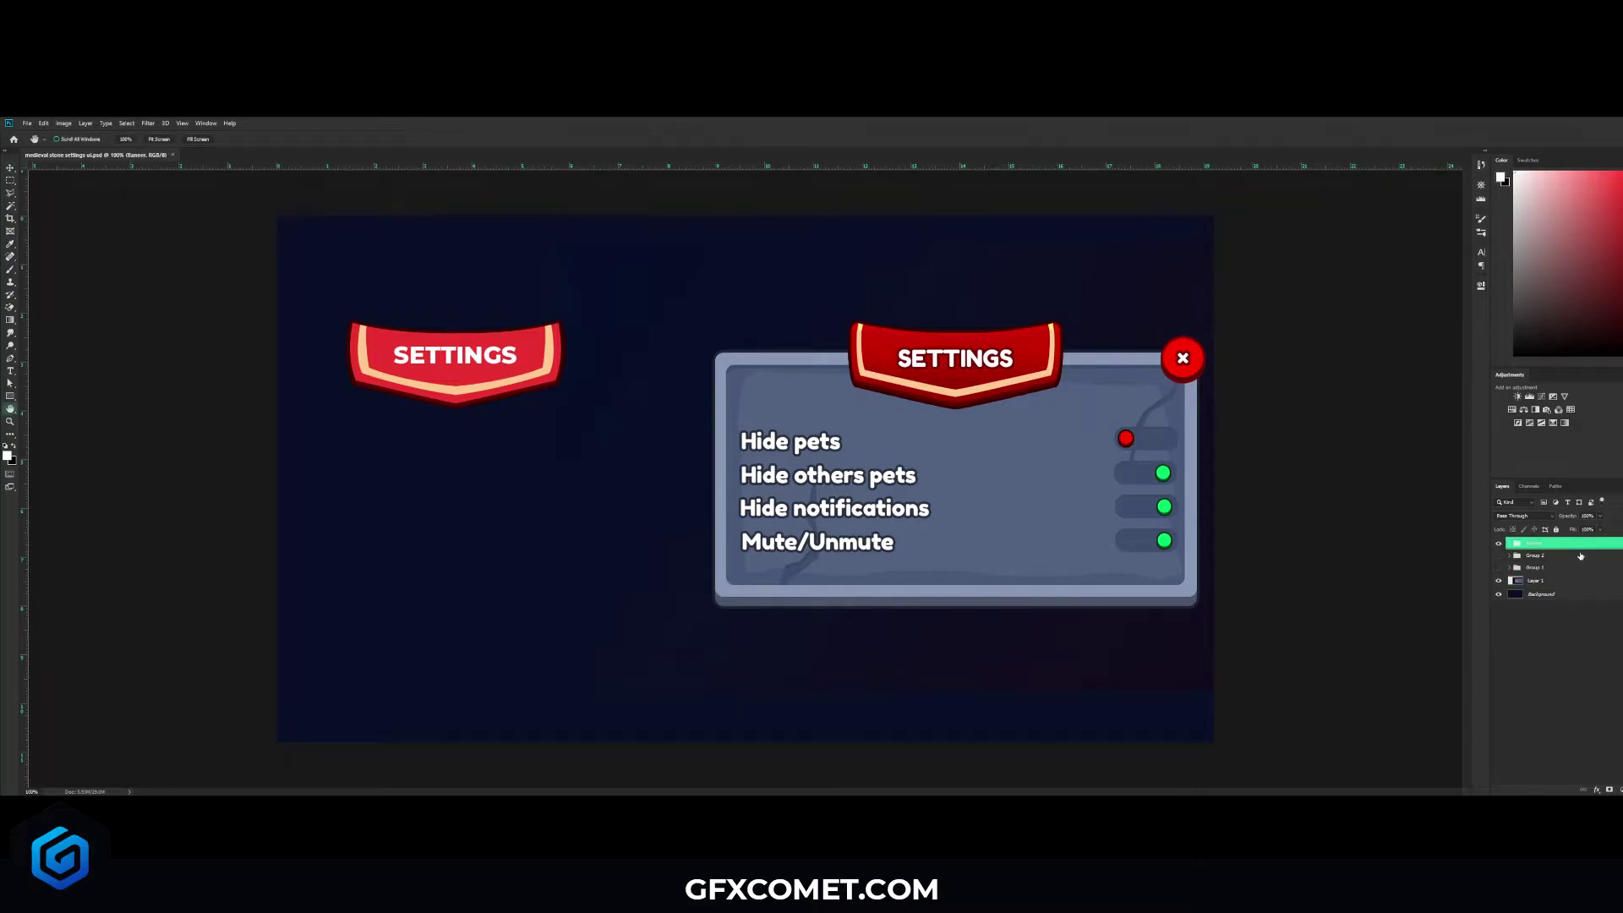
Step: Draw a white rounded rectangle with a 15 px radius over the reference panel's inner area, on a new layer below the banner
{"action": "left_click", "coordinate": [1580, 556]}
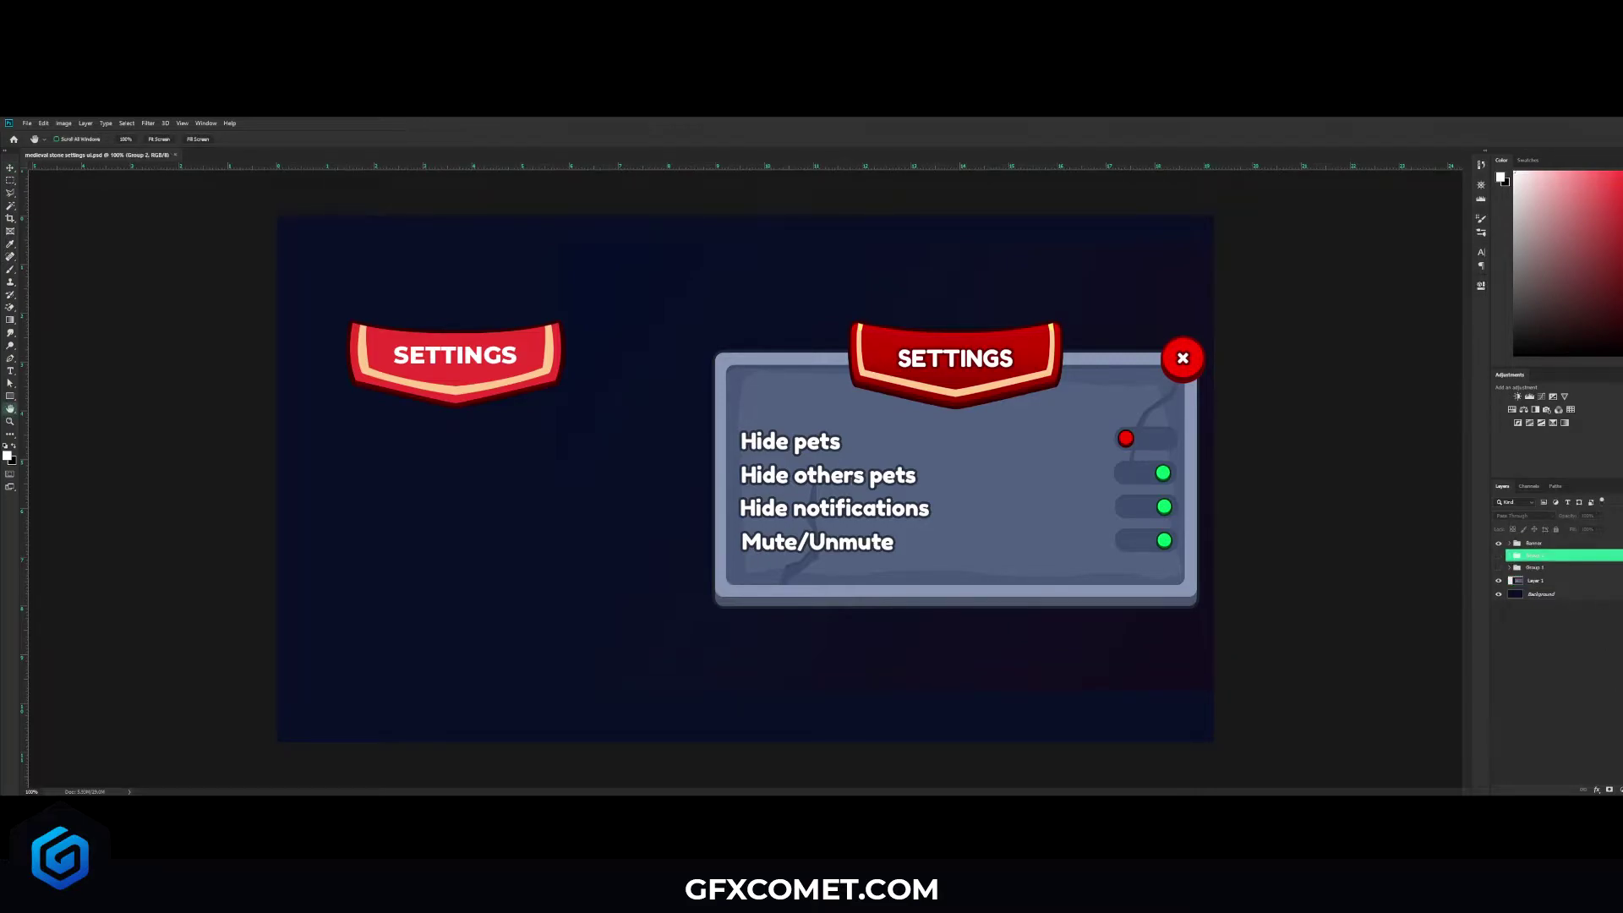
{"action": "key", "text": "ctrl+shift+alt+n"}
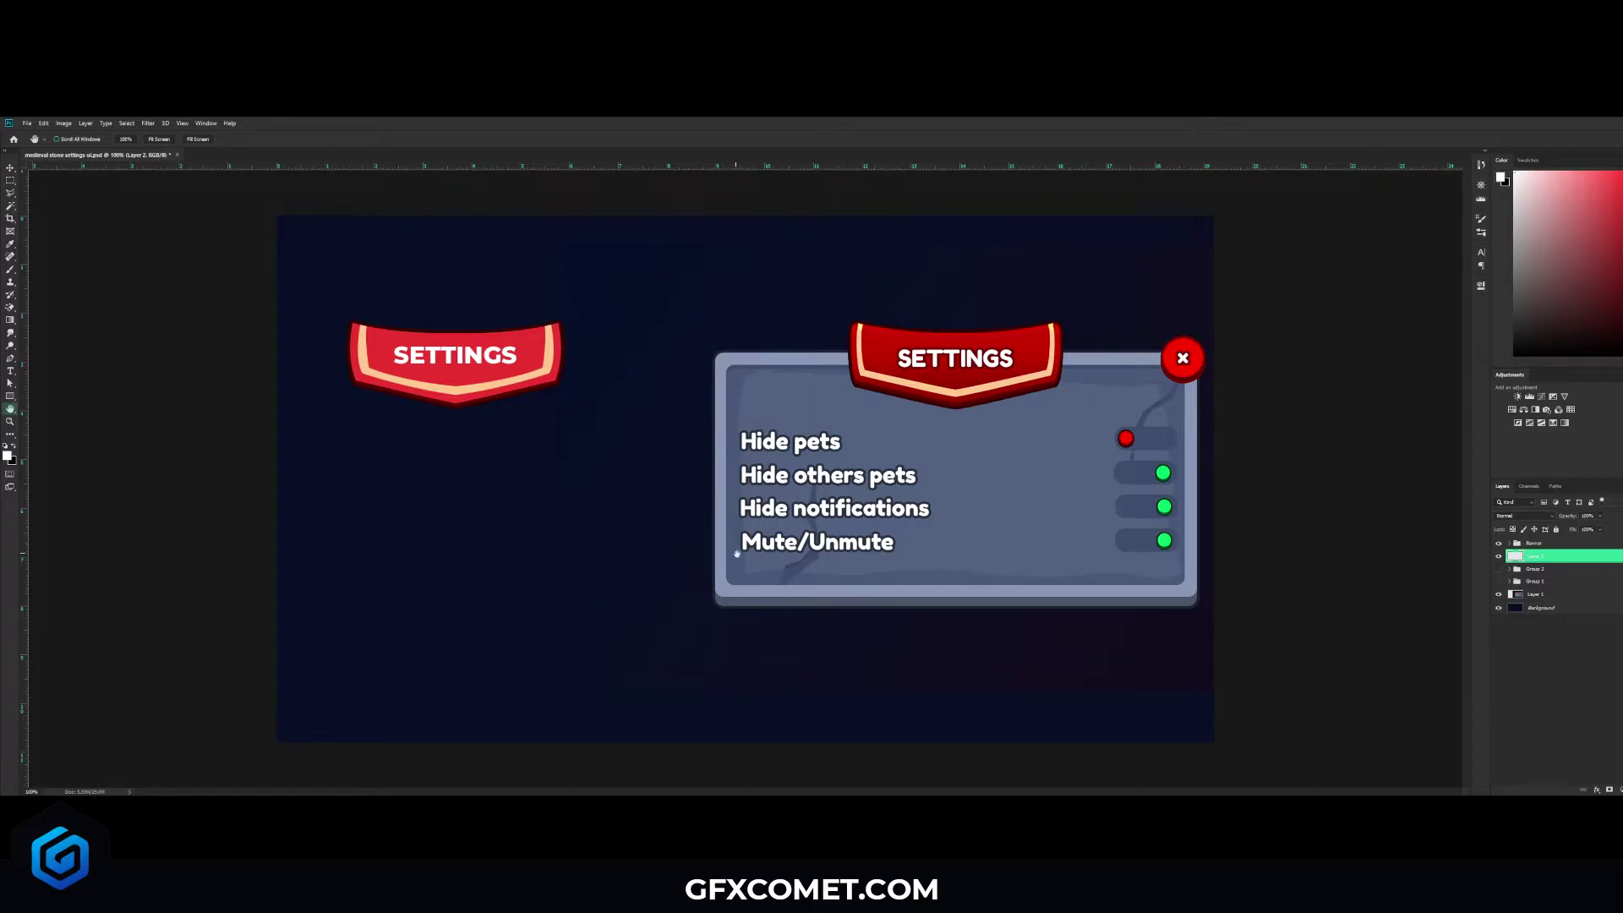
{"action": "left_click", "coordinate": [11, 396]}
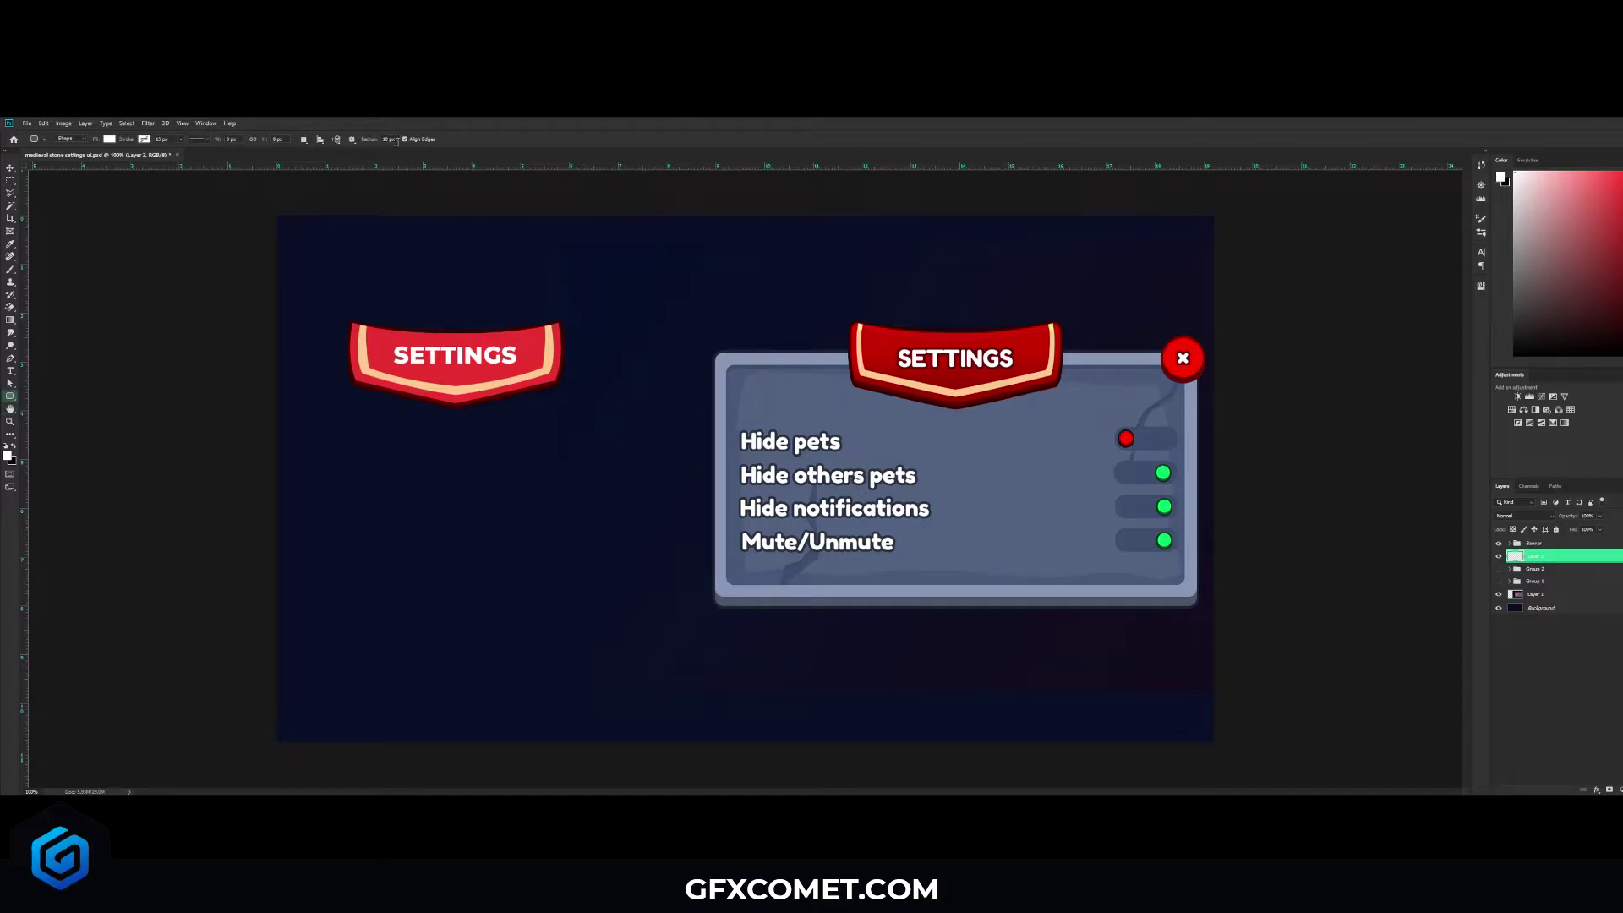
{"action": "left_click", "coordinate": [390, 140]}
{"action": "type", "text": "15"}
{"action": "key", "text": "Return"}
{"action": "left_click_drag", "start_coordinate": [725, 365], "coordinate": [1183, 586]}
Step: Move the rounded rectangle off the reference to the empty left half and recolour it with the slate blue sampled from the reference panel
{"action": "key", "text": "v"}
{"action": "left_click_drag", "start_coordinate": [1172, 500], "coordinate": [673, 500]}
{"action": "key", "text": "i"}
{"action": "left_click", "coordinate": [868, 414]}
{"action": "left_click", "coordinate": [741, 371]}
{"action": "key", "text": "v"}
Step: Hide the reference image and move the rounded rectangle and banner together toward the middle of the canvas
{"action": "left_click", "coordinate": [1499, 594]}
{"action": "left_click", "coordinate": [1546, 543], "text": "shift"}
{"action": "left_click_drag", "start_coordinate": [647, 442], "coordinate": [843, 443]}
Step: Centre the rounded rectangle and the Banner group horizontally on the canvas, and save the document
{"action": "left_click", "coordinate": [1564, 555]}
{"action": "key", "text": "ctrl+a"}
{"action": "left_click", "coordinate": [223, 140]}
{"action": "key", "text": "ctrl+d"}
{"action": "left_click", "coordinate": [1553, 543]}
{"action": "key", "text": "ctrl+a"}
{"action": "left_click", "coordinate": [223, 139]}
{"action": "key", "text": "ctrl+d"}
{"action": "key", "text": "ctrl+s"}
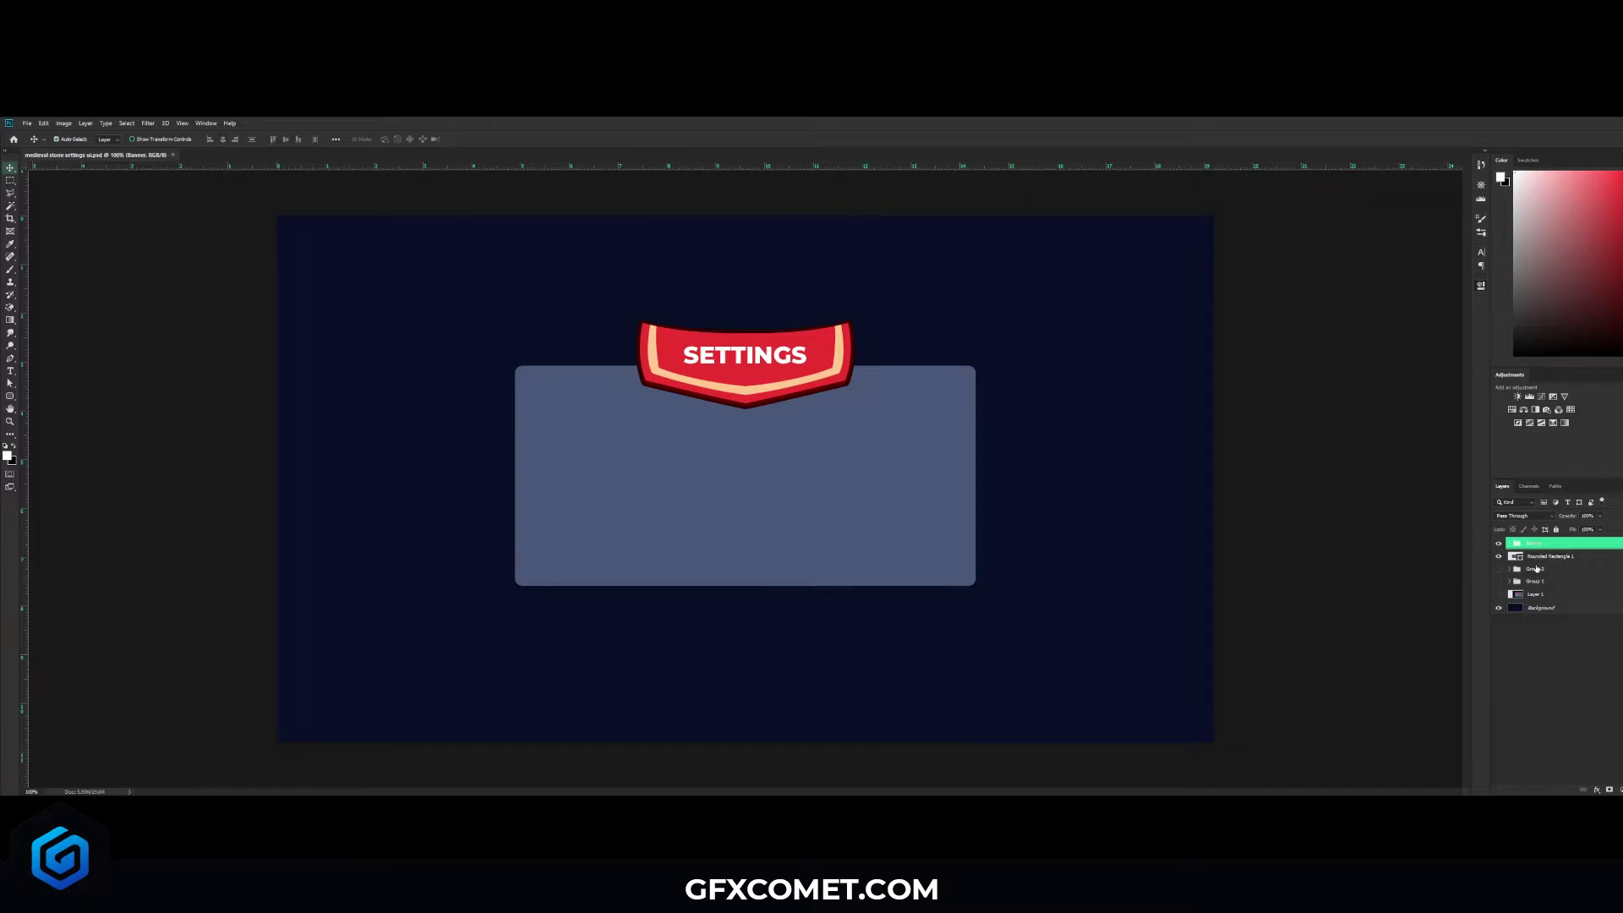
Step: Show the reference image again and move it to the canvas's right edge, clear of the new panel
{"action": "left_click", "coordinate": [1499, 594]}
{"action": "left_click", "coordinate": [1535, 594]}
{"action": "left_click_drag", "start_coordinate": [1005, 450], "coordinate": [1274, 436]}
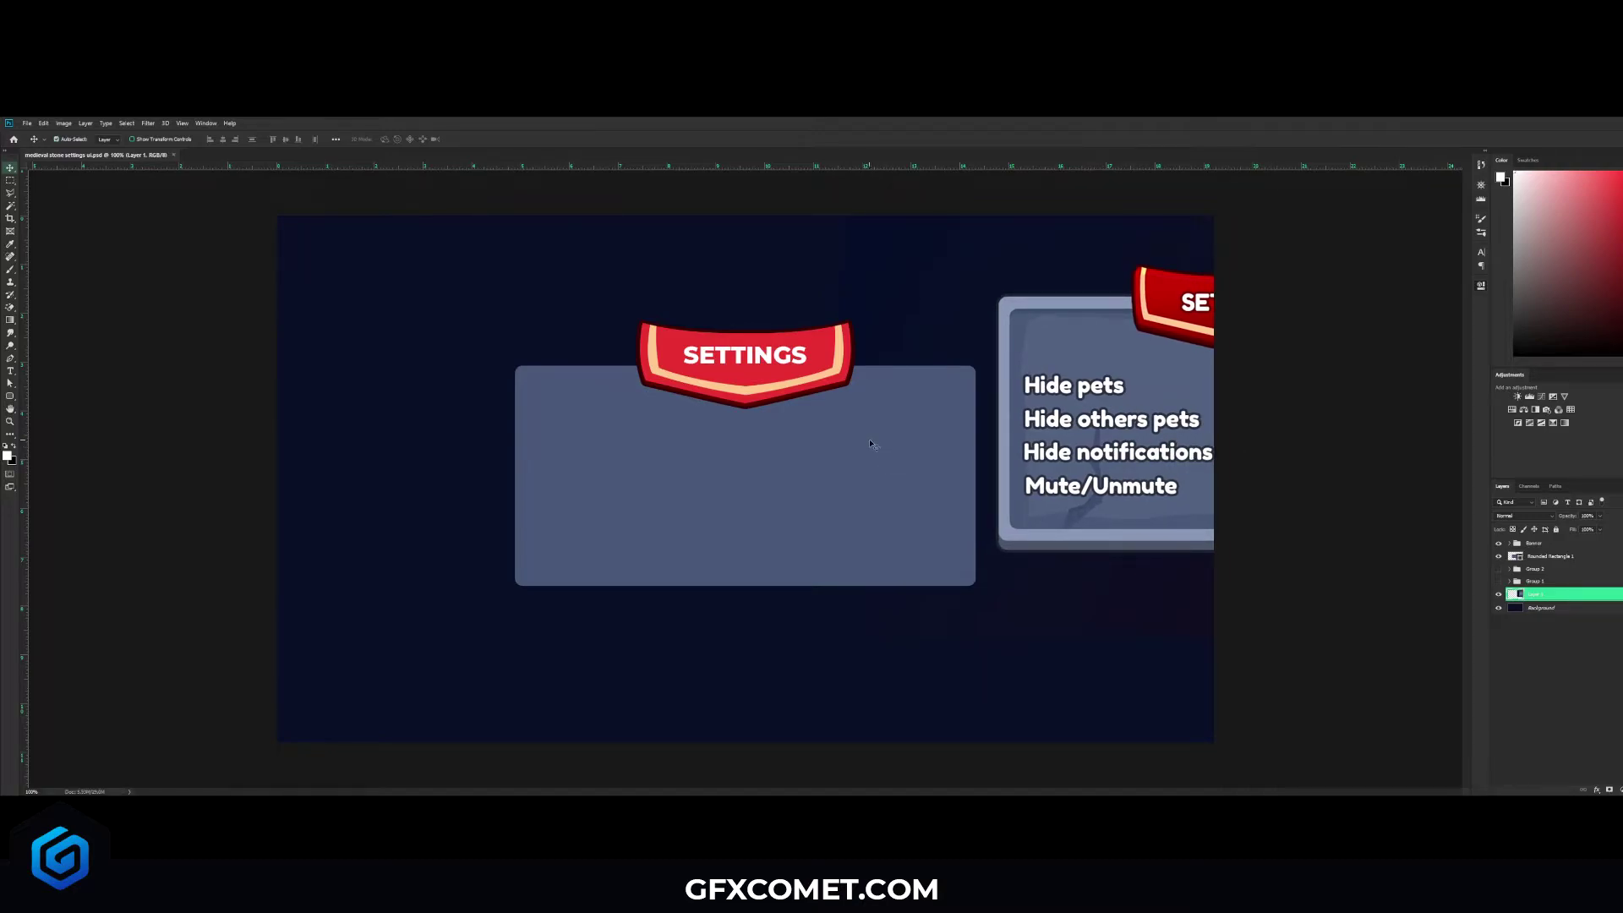
Step: Add a thin inner shadow along the panel rectangle's upper edge in a darker slate matching the reference panel
{"action": "left_click", "coordinate": [1555, 557]}
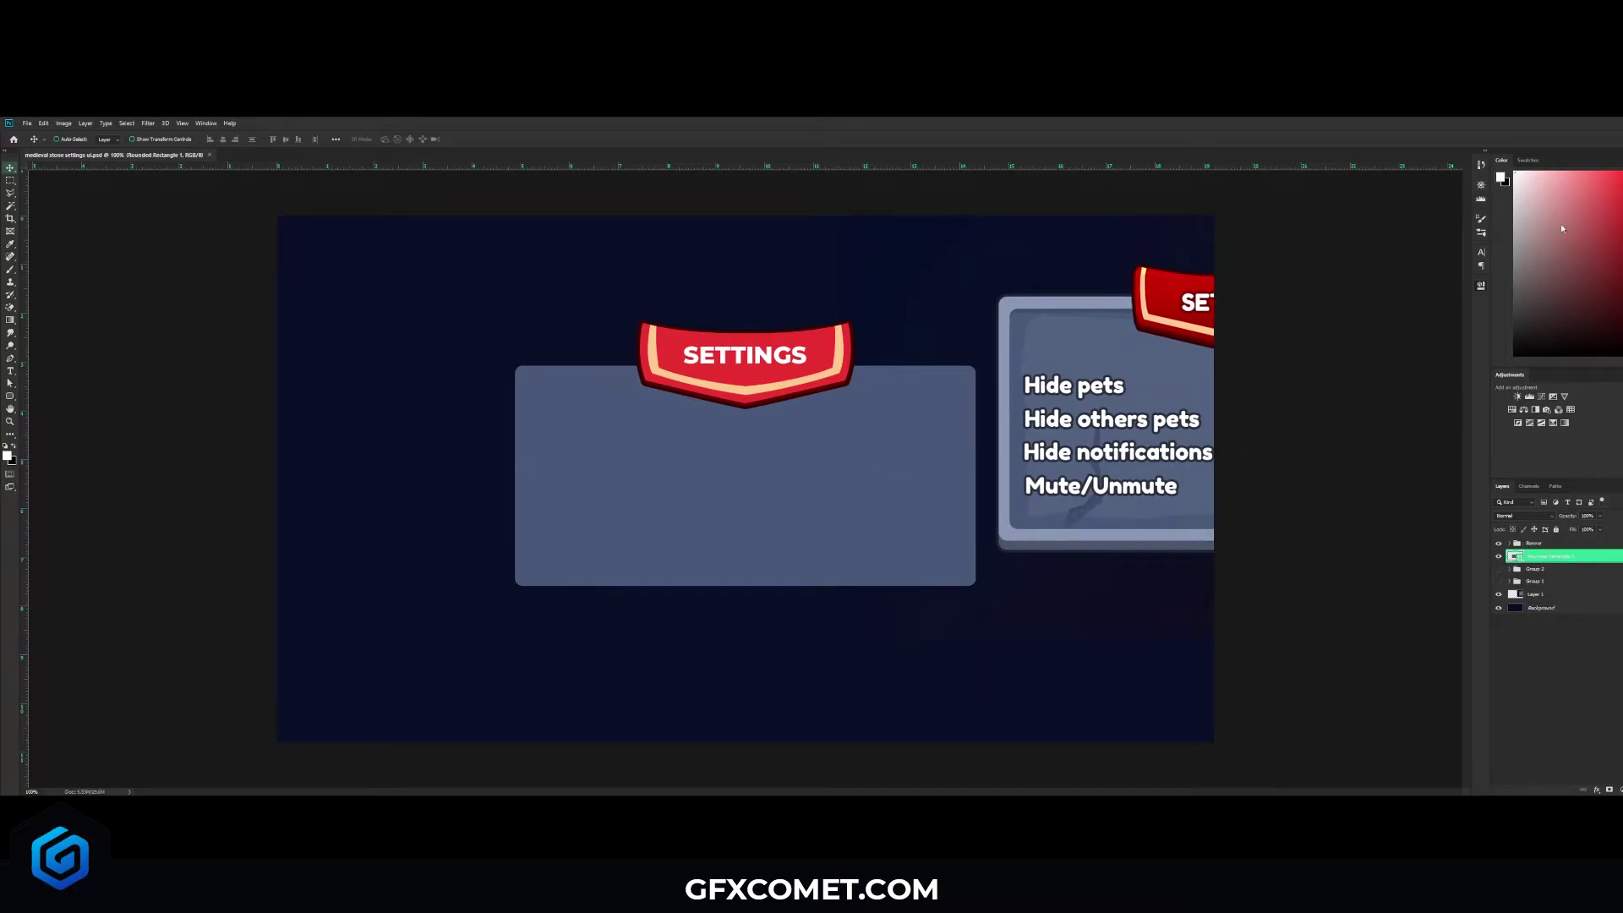
{"action": "key", "text": "space"}
{"action": "key", "text": "h"}
{"action": "left_click", "coordinate": [1162, 545]}
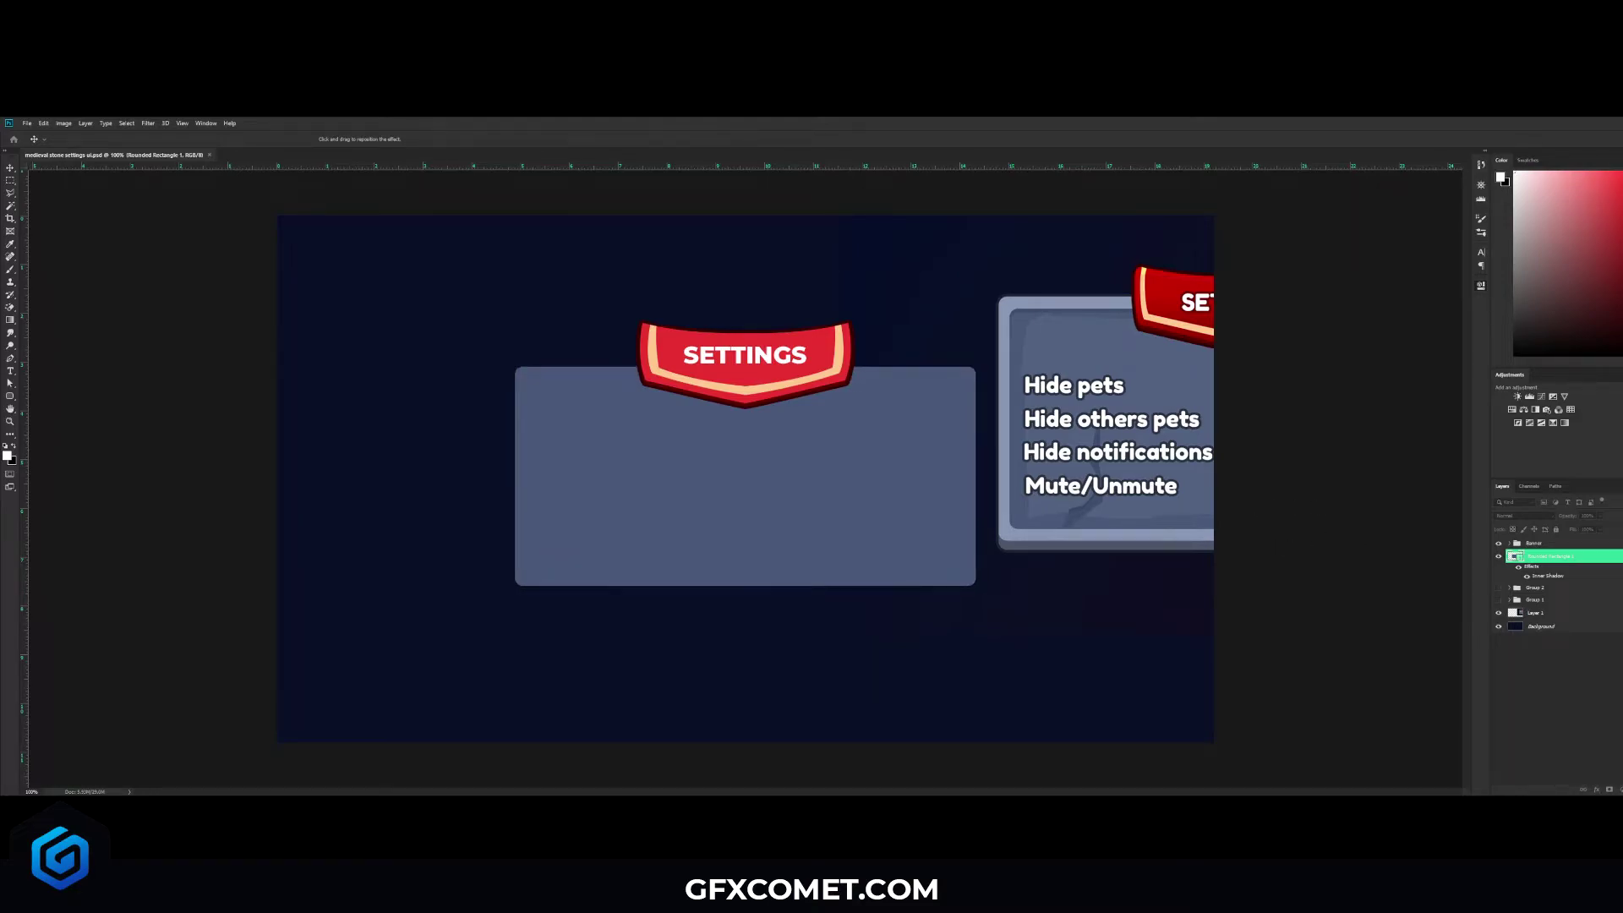
{"action": "left_click_drag", "start_coordinate": [1291, 526], "coordinate": [1300, 523]}
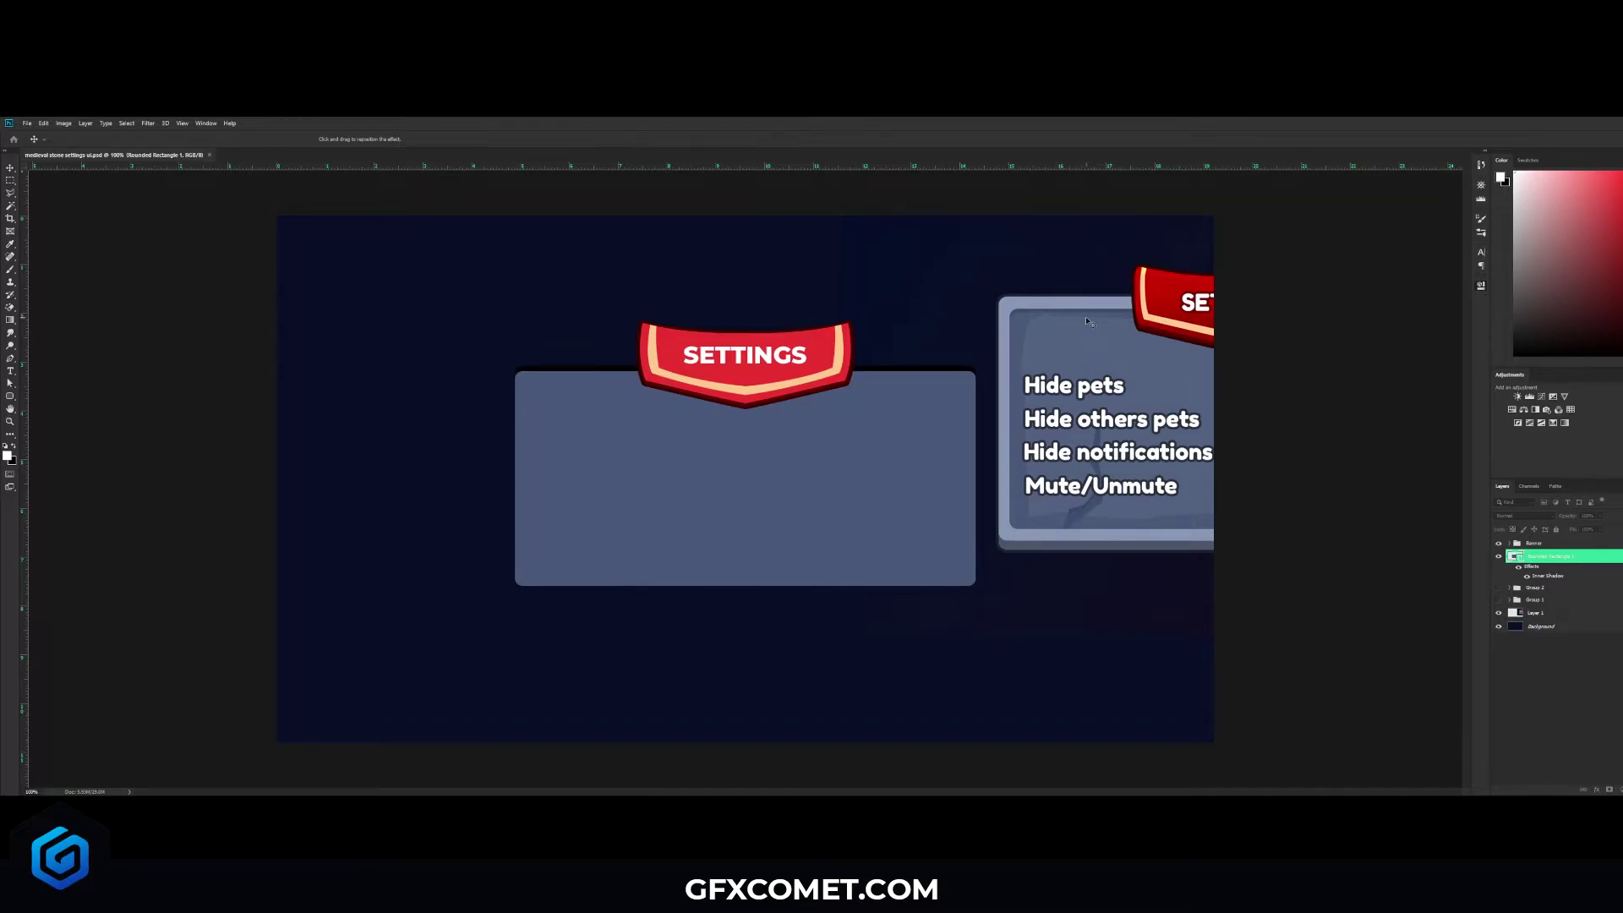
{"action": "left_click_drag", "start_coordinate": [1335, 498], "coordinate": [1299, 530]}
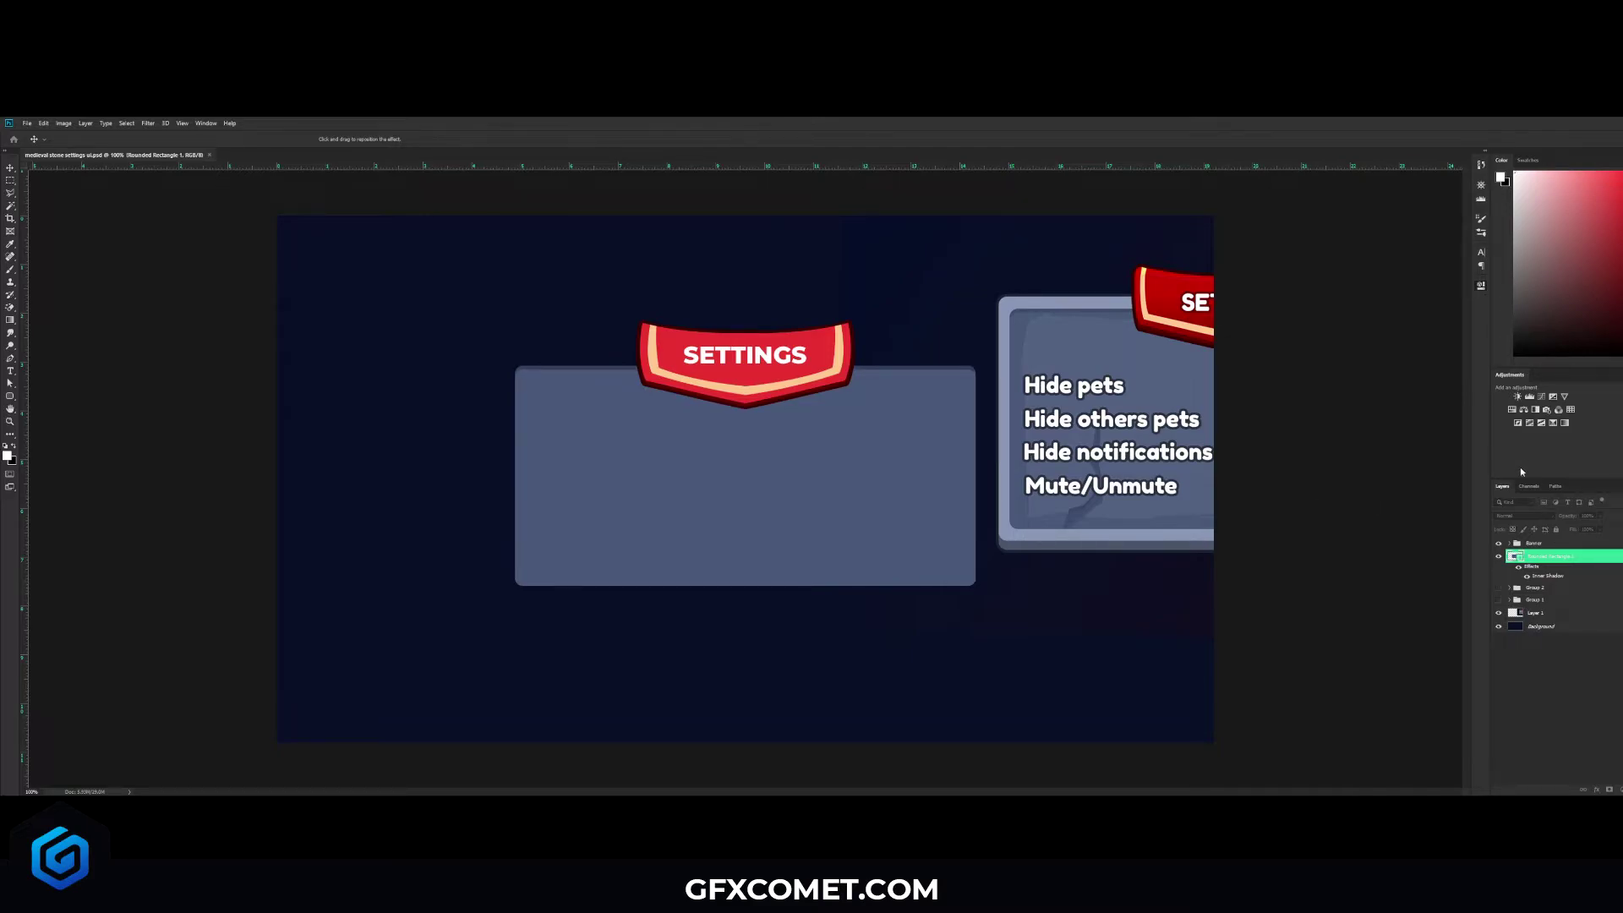
{"action": "left_click", "coordinate": [1480, 467]}
Step: Duplicate the panel rectangle and turn the copy into an outline with no fill and a white stroke
{"action": "left_click", "coordinate": [1620, 556]}
{"action": "key", "text": "ctrl+j"}
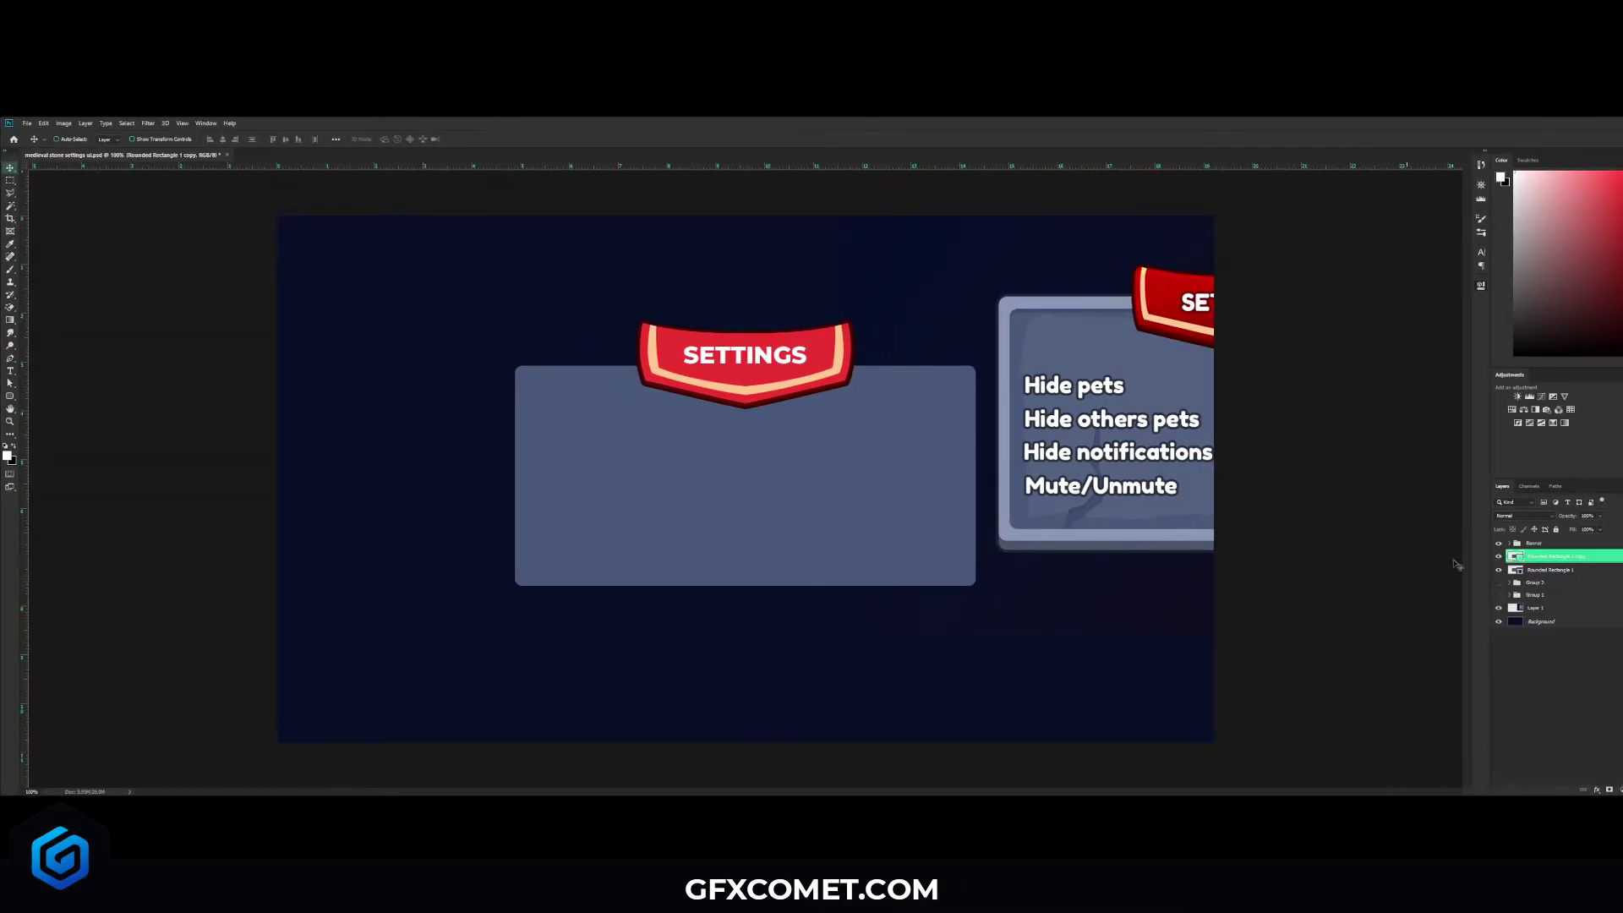
{"action": "left_click", "coordinate": [10, 396]}
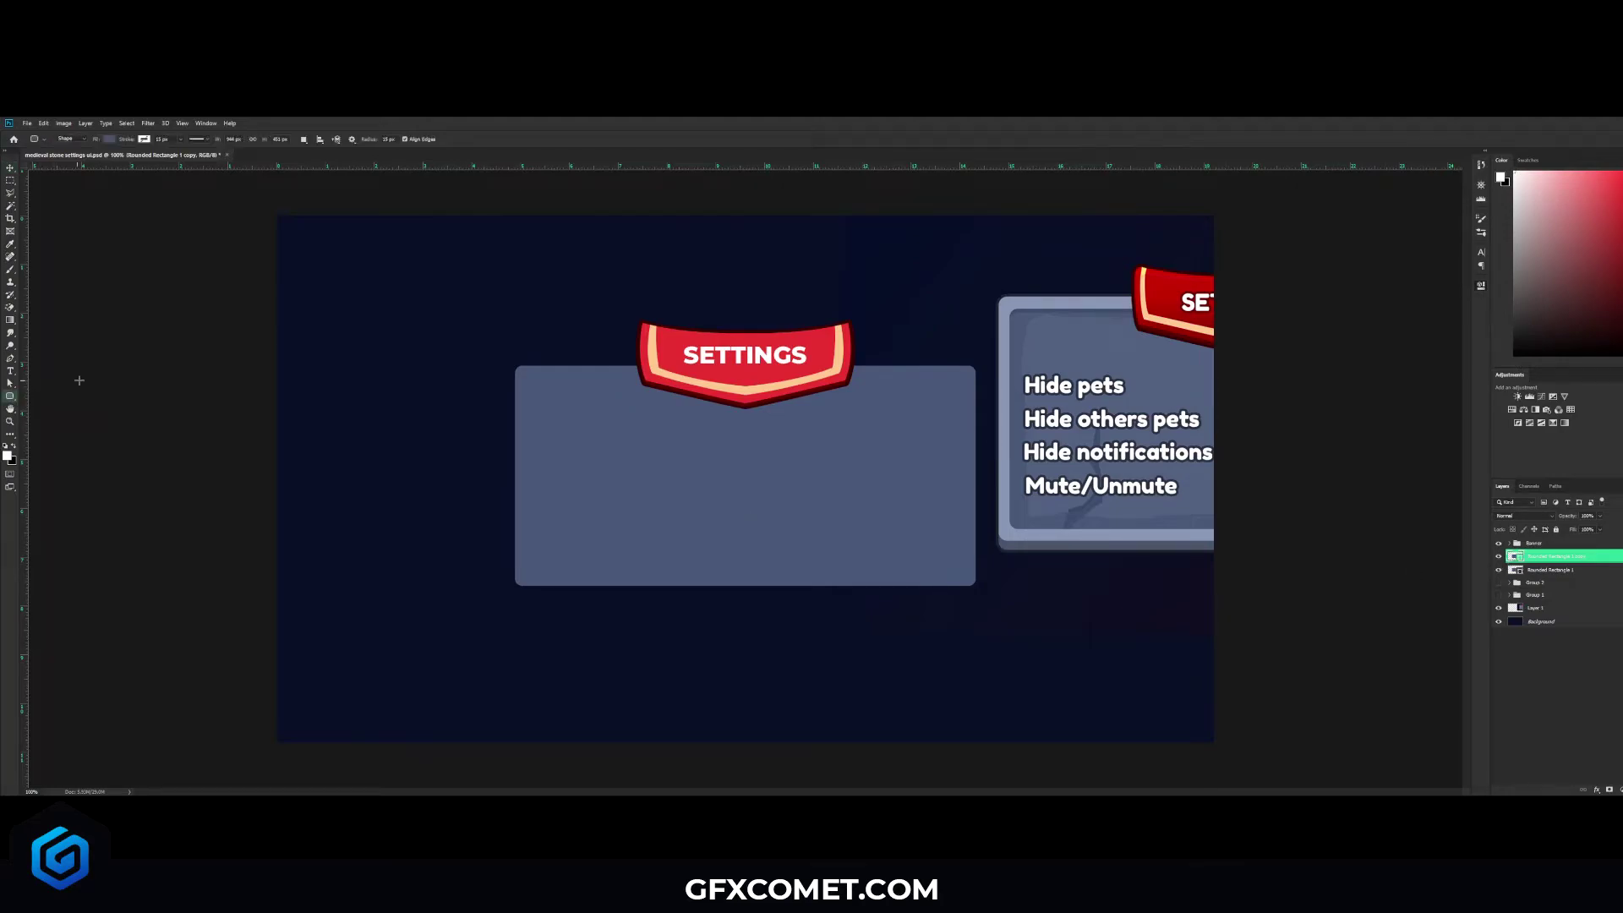
{"action": "left_click", "coordinate": [108, 140]}
{"action": "left_click", "coordinate": [67, 158]}
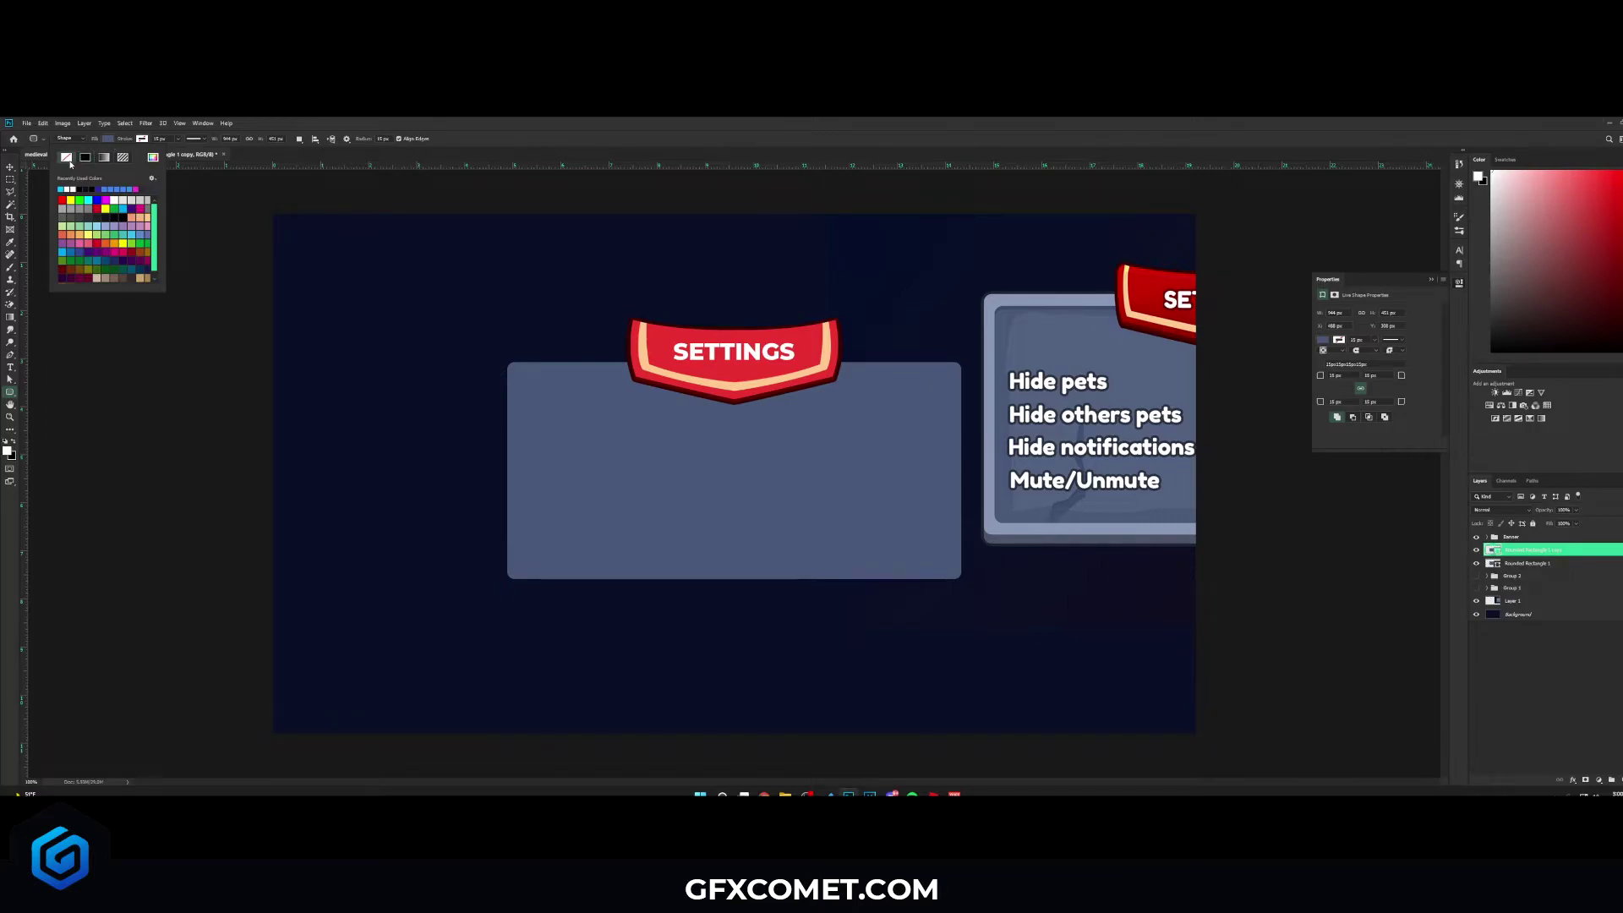
{"action": "left_click", "coordinate": [143, 140]}
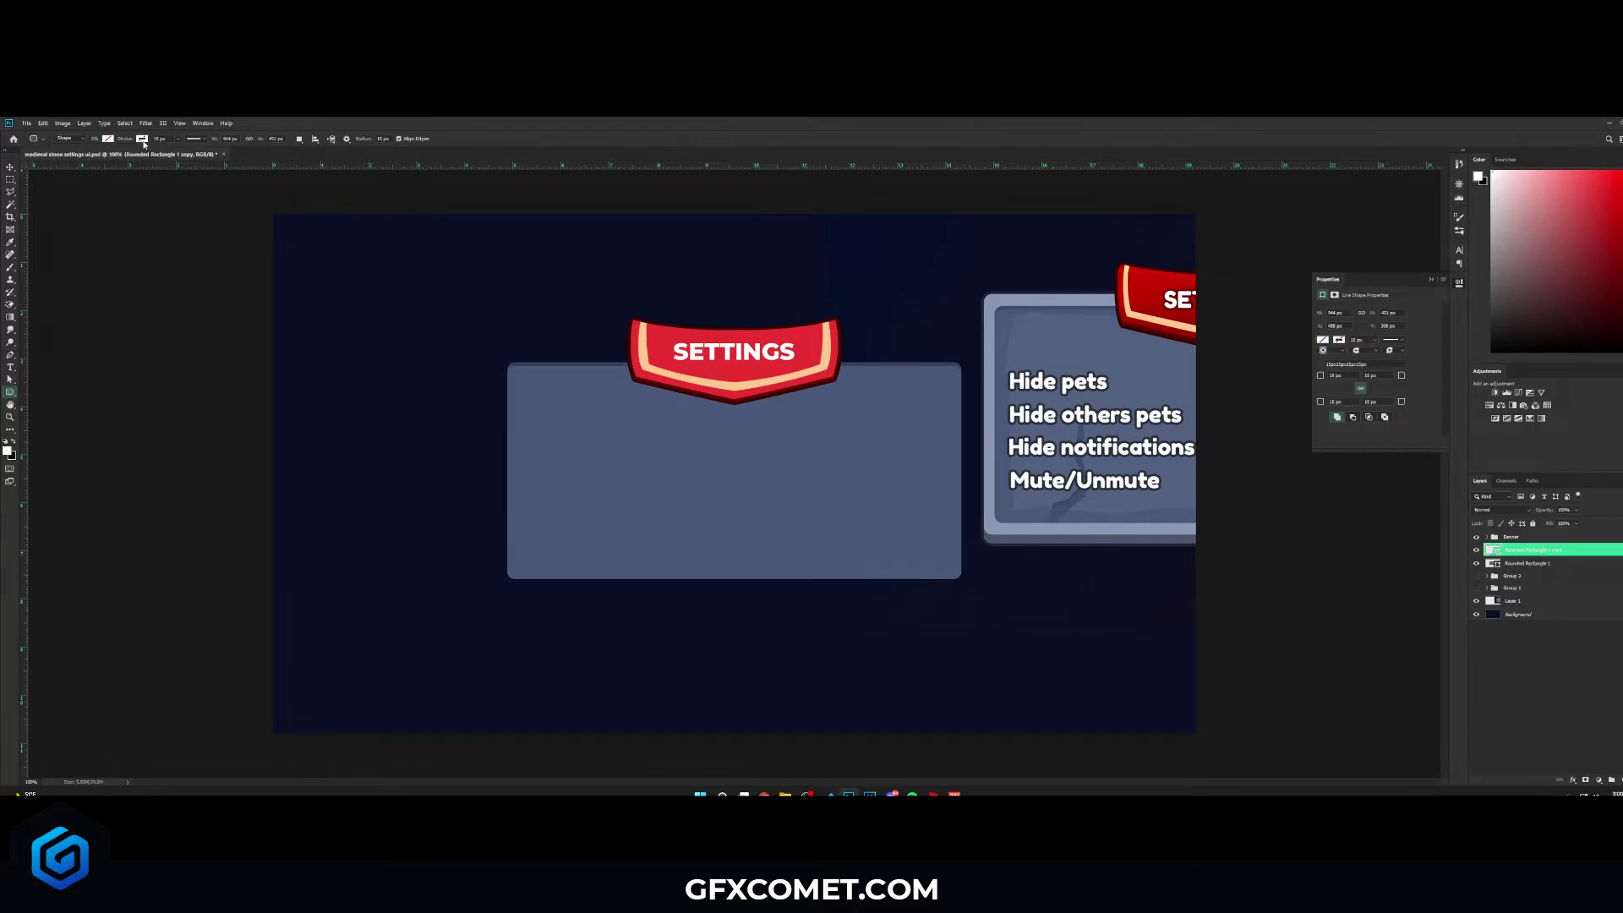
{"action": "left_click", "coordinate": [142, 139]}
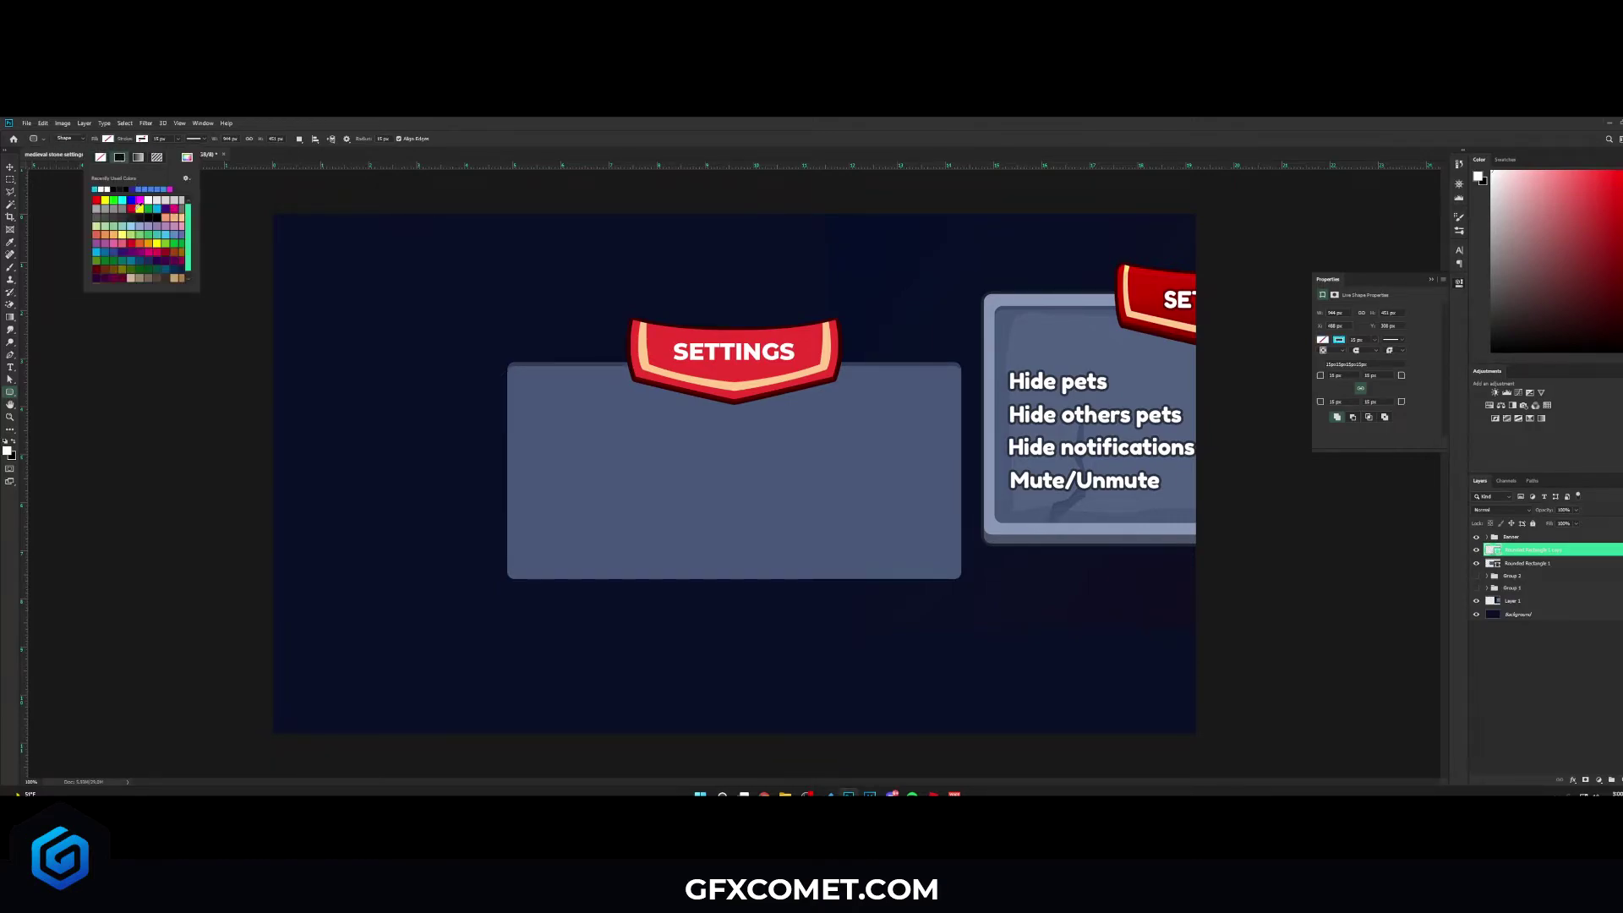
{"action": "left_click", "coordinate": [95, 188]}
{"action": "left_click", "coordinate": [106, 188]}
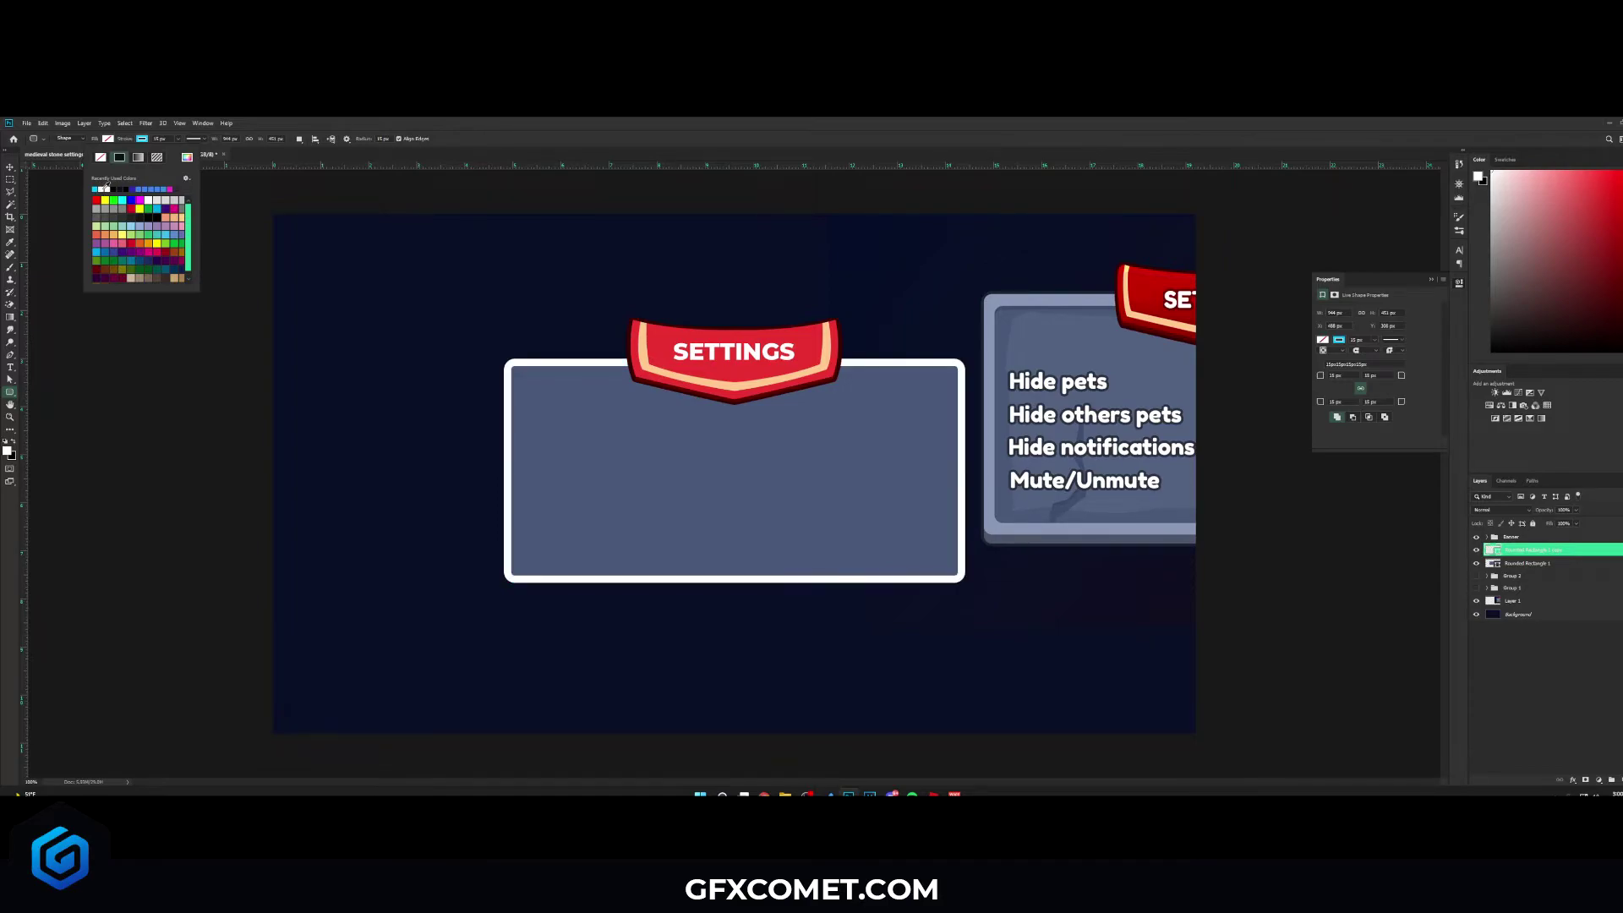
{"action": "key", "text": "Return"}
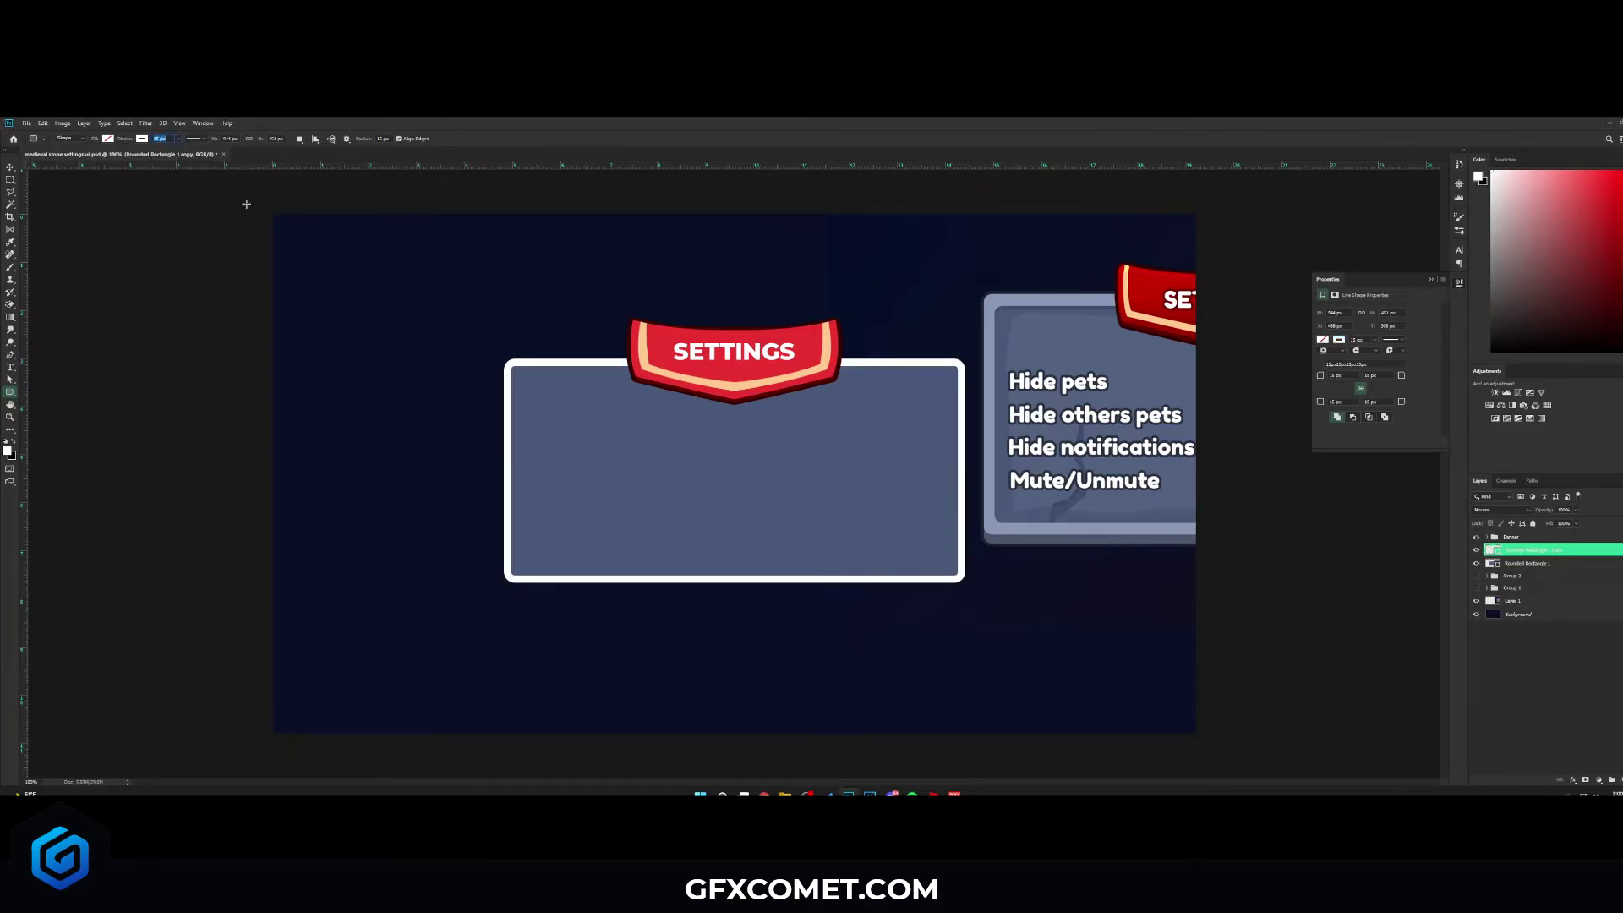
Step: Scale the white outline up slightly so it frames the panel edges evenly, and save the document
{"action": "key", "text": "ctrl+t"}
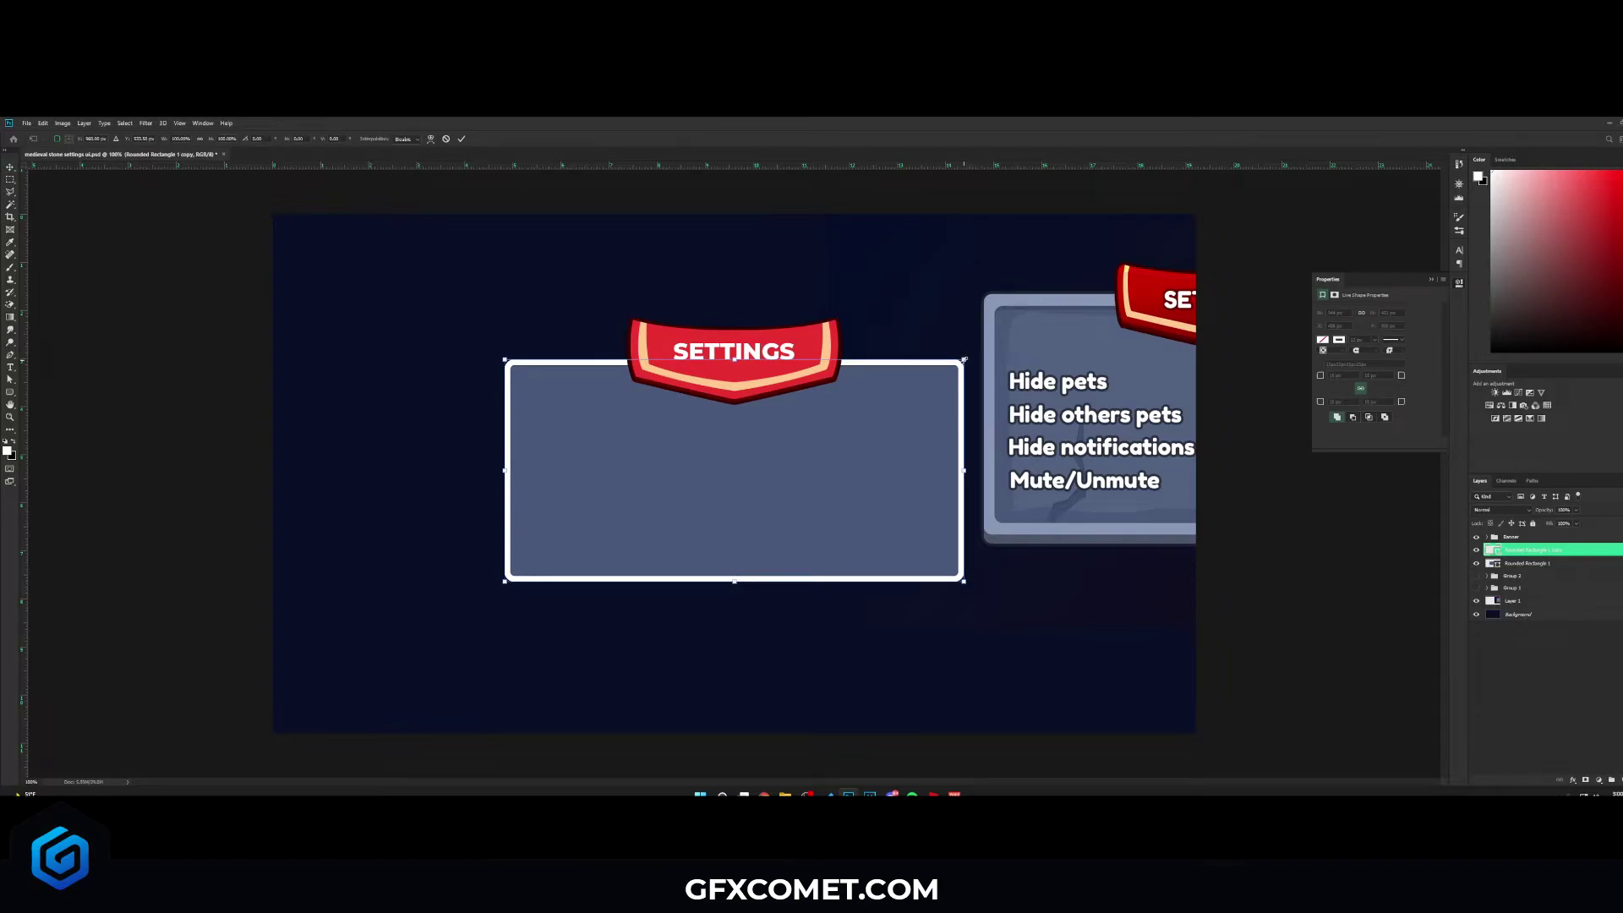
{"action": "left_click_drag", "start_coordinate": [965, 358], "coordinate": [967, 357]}
{"action": "left_click_drag", "start_coordinate": [732, 366], "coordinate": [737, 358]}
{"action": "left_click_drag", "start_coordinate": [968, 462], "coordinate": [964, 470]}
{"action": "key", "text": "Return"}
{"action": "key", "text": "ctrl+s"}
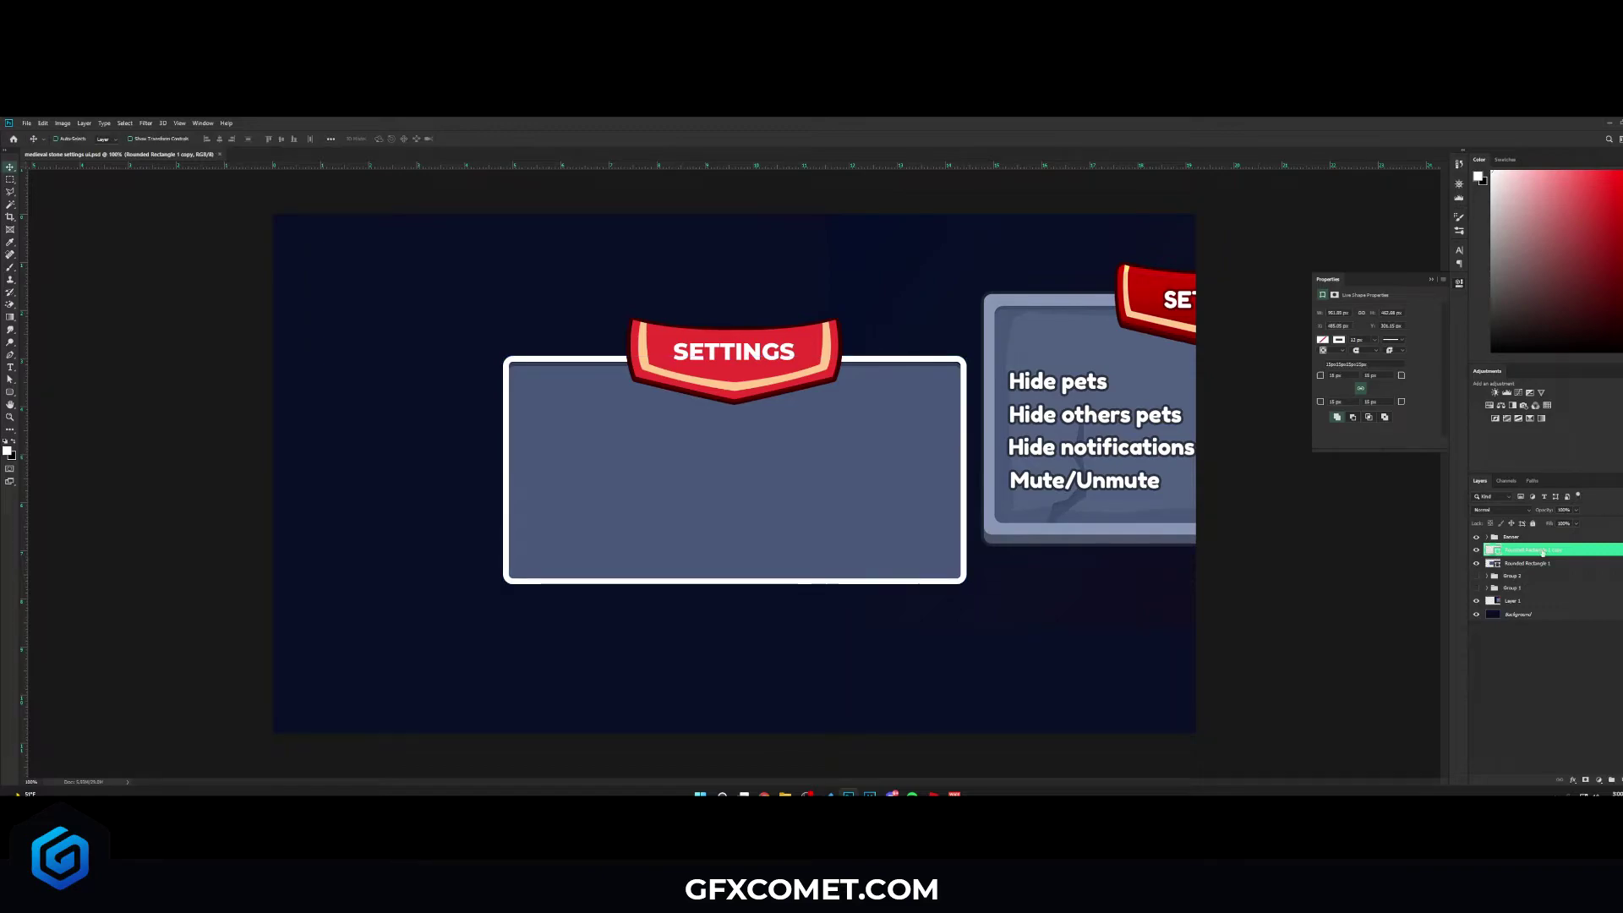
Step: Apply a Color Overlay to the panel outline using the light slate sampled from the reference panel's frame
{"action": "right_click", "coordinate": [1544, 551]}
{"action": "left_click", "coordinate": [1558, 158]}
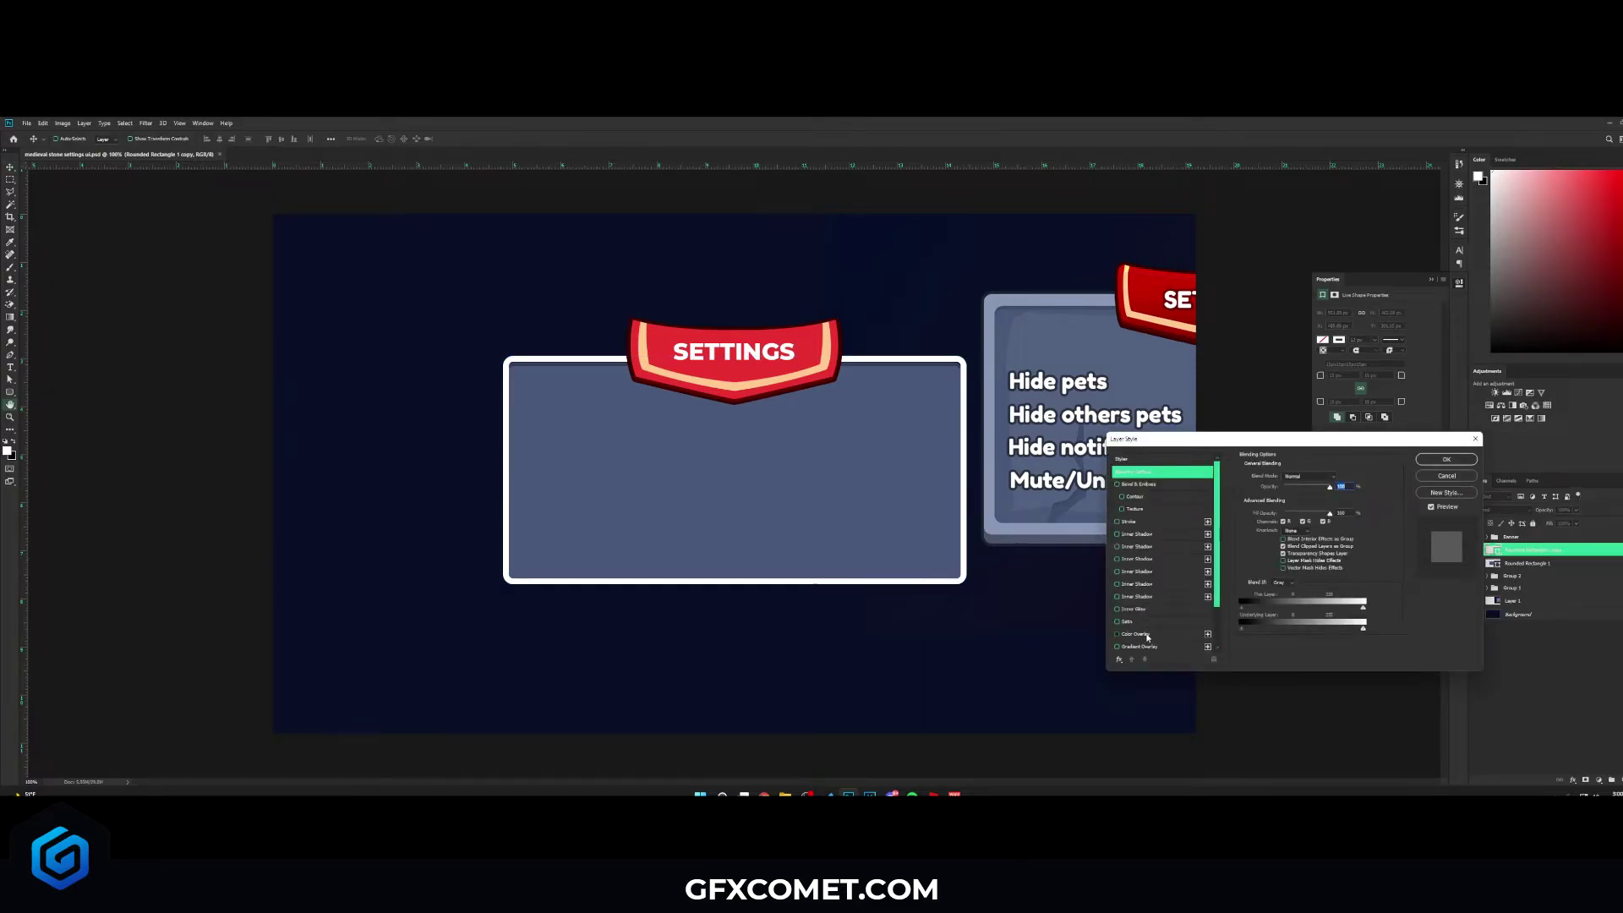
{"action": "left_click", "coordinate": [1137, 634]}
{"action": "left_click", "coordinate": [1338, 479]}
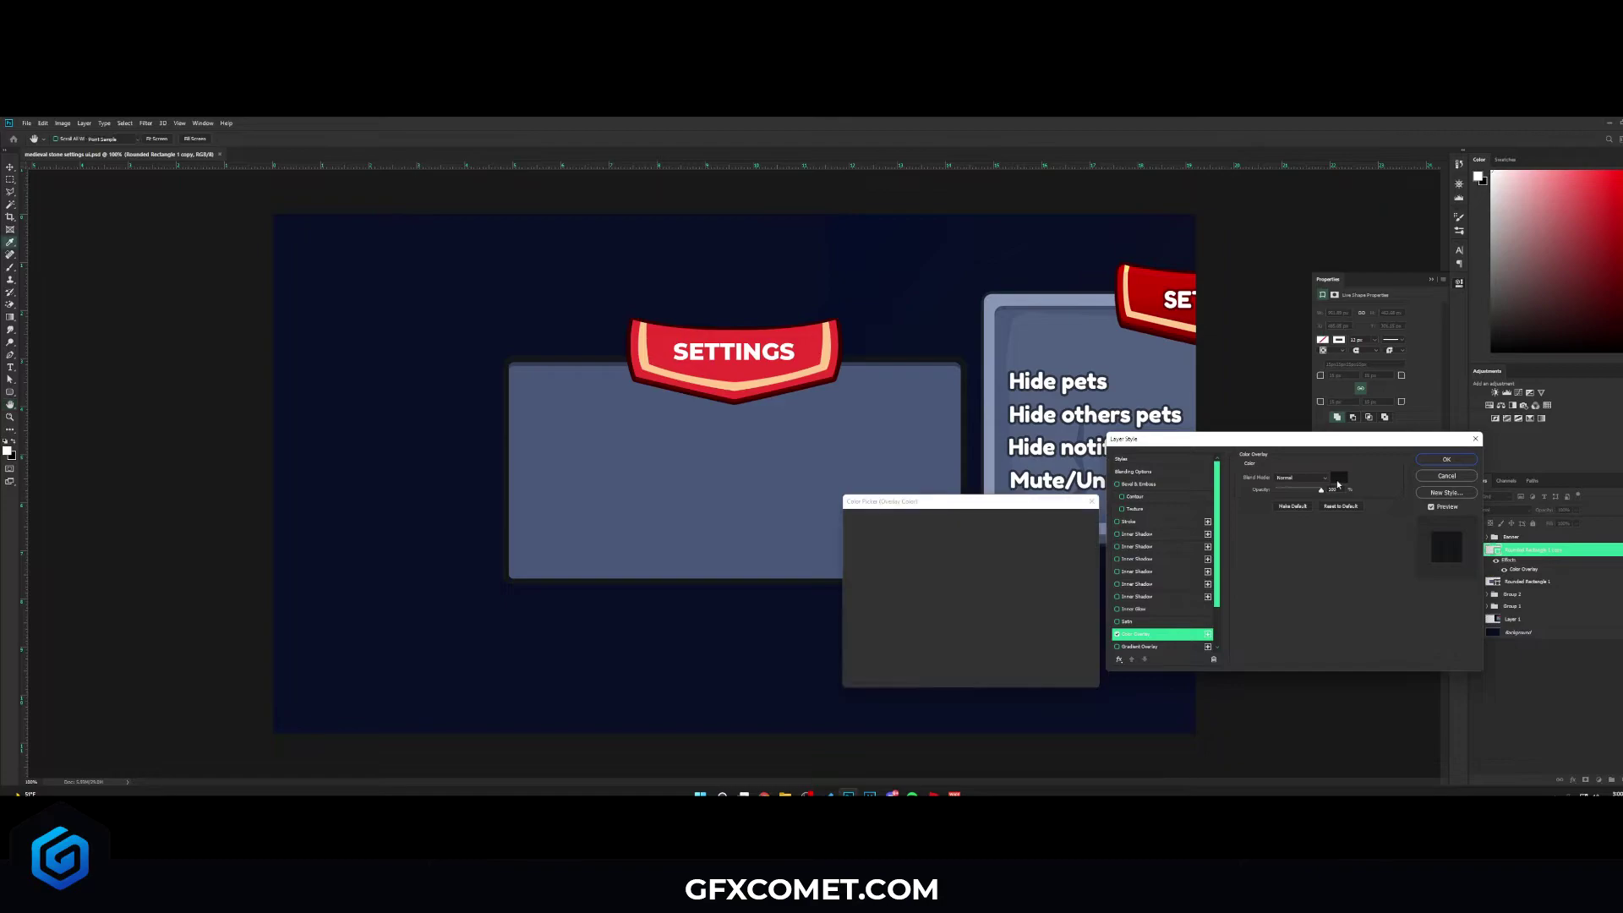
{"action": "left_click", "coordinate": [1011, 298]}
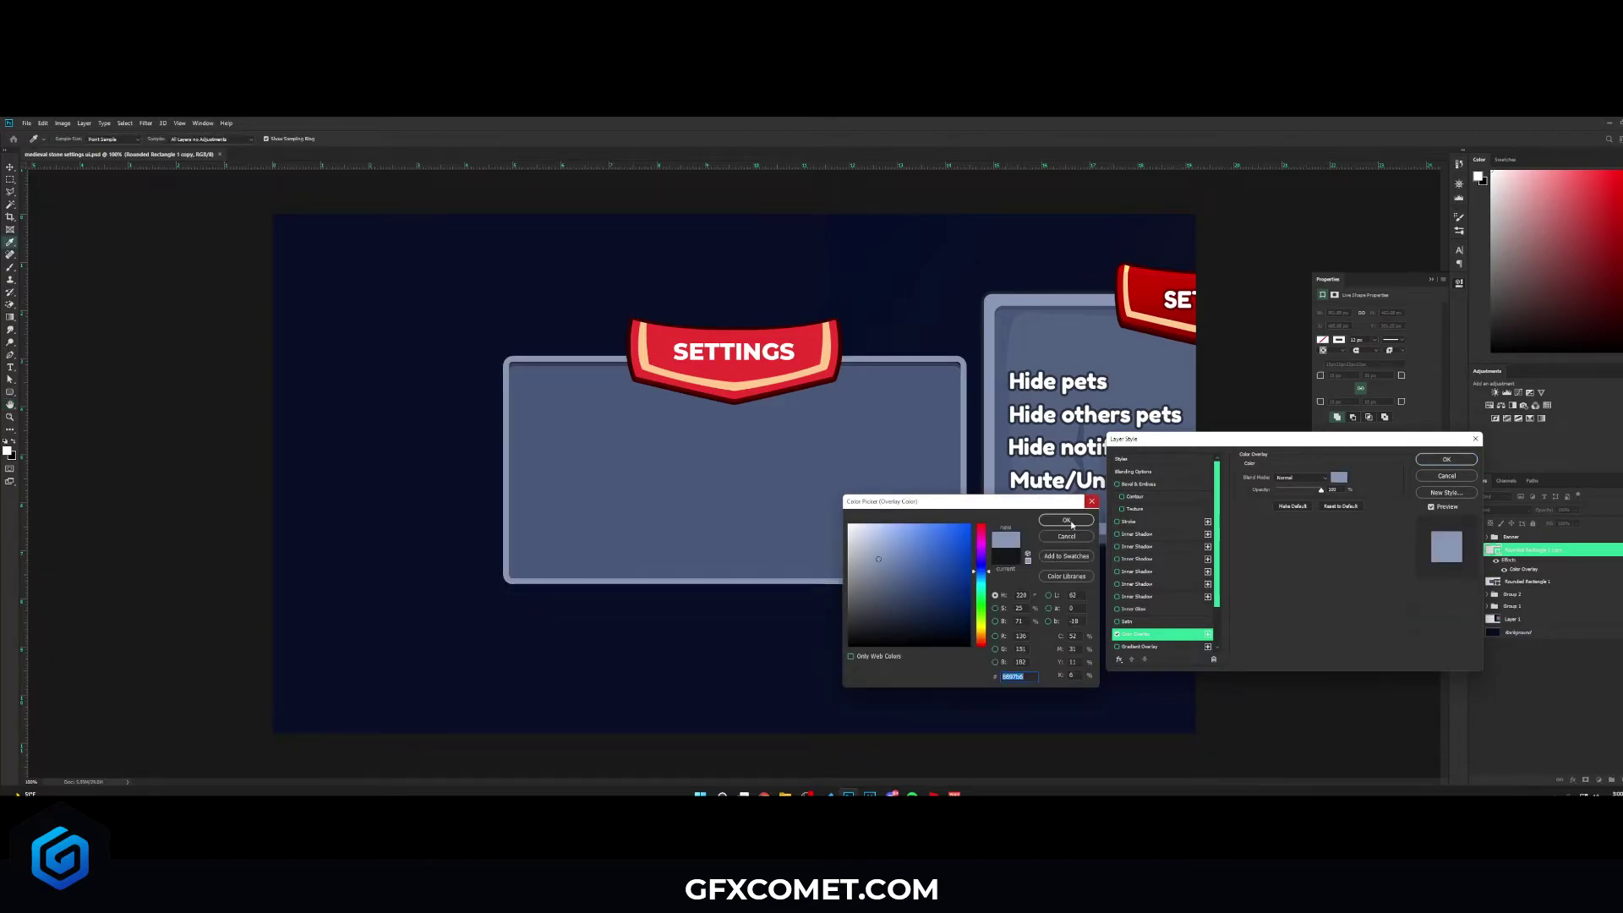
{"action": "left_click", "coordinate": [1066, 519]}
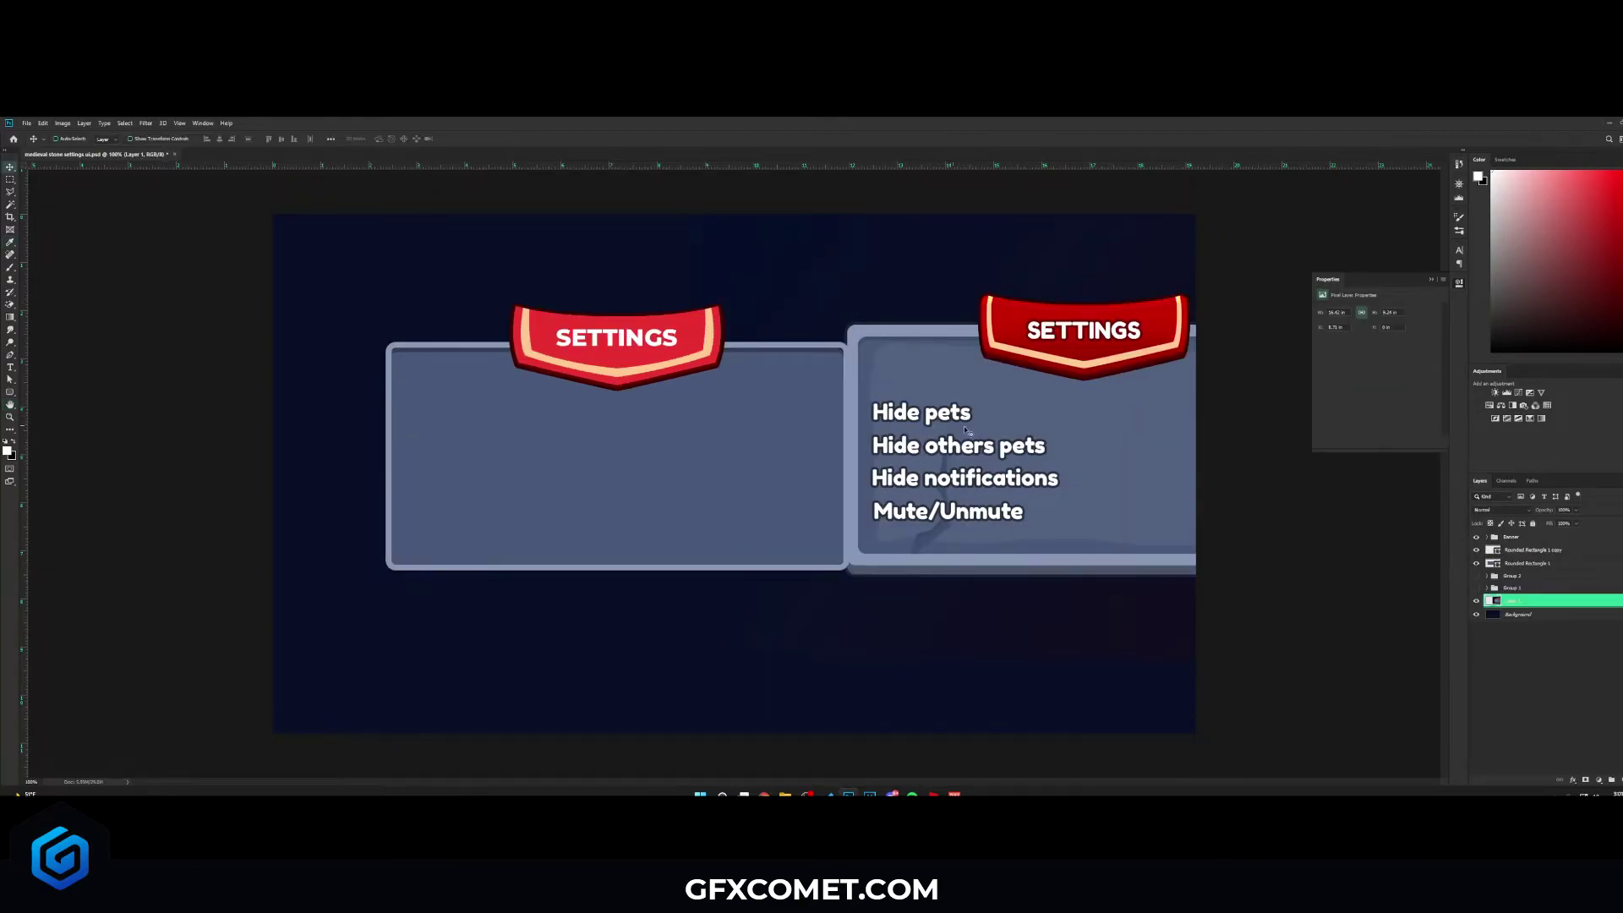
Step: Move the reference image clear of the panel, and copy the SETTINGS text into the panel as "Hide Pets"
{"action": "left_click_drag", "start_coordinate": [965, 430], "coordinate": [1013, 437]}
{"action": "left_click", "coordinate": [1549, 540]}
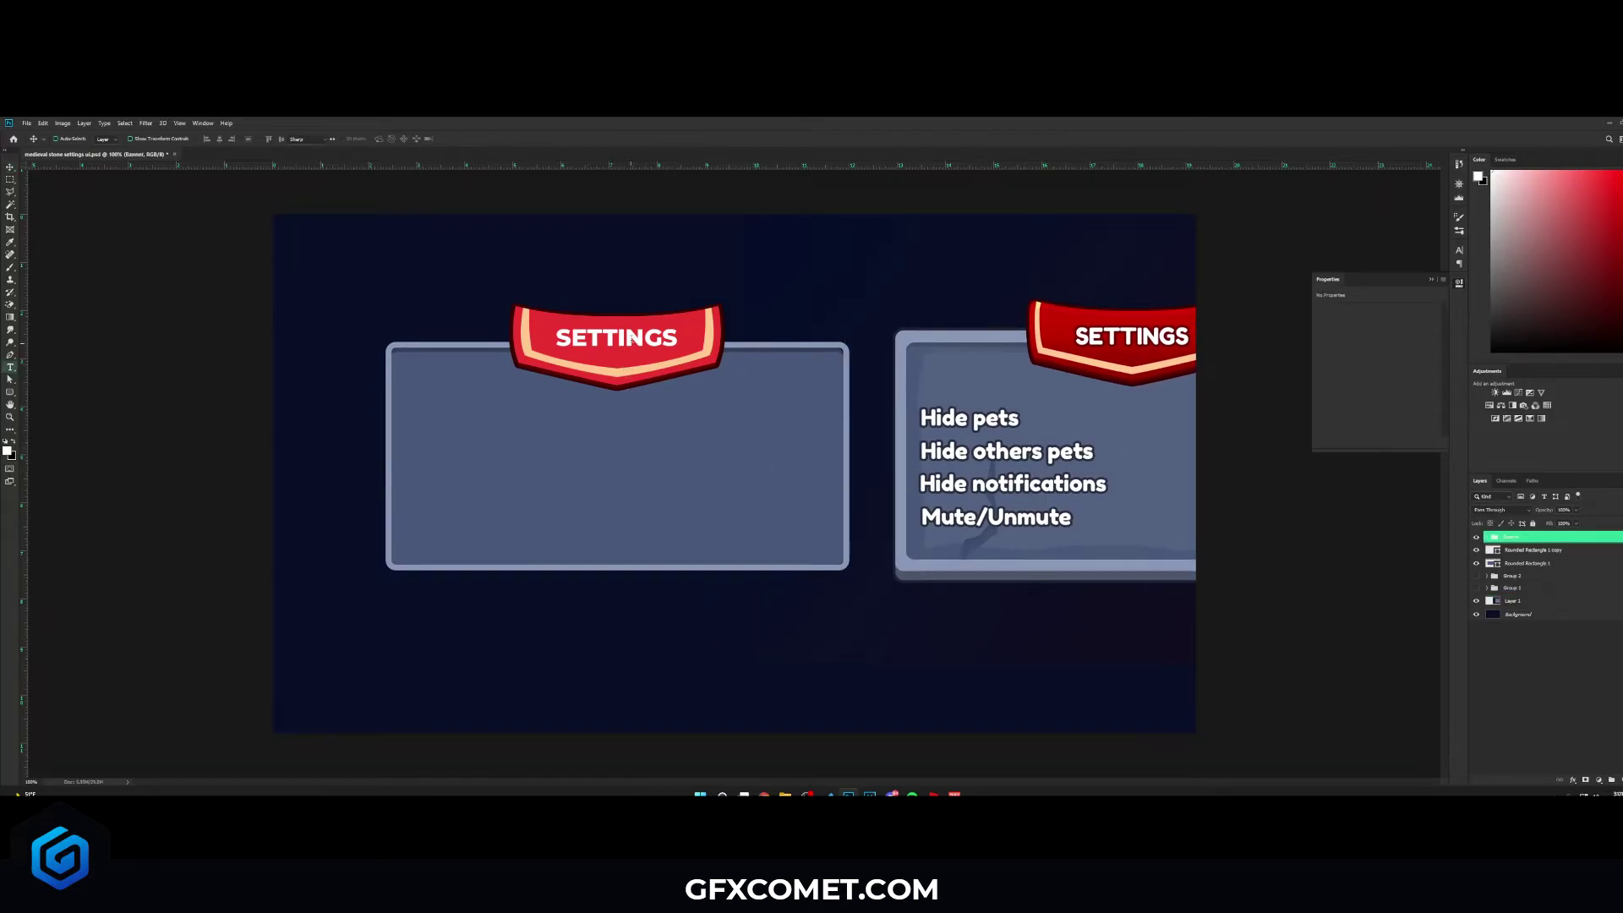
{"action": "left_click", "coordinate": [645, 342]}
{"action": "left_click_drag", "start_coordinate": [1535, 551], "coordinate": [1530, 533]}
{"action": "left_click_drag", "start_coordinate": [606, 348], "coordinate": [498, 434]}
{"action": "key", "text": "t"}
{"action": "double_click", "coordinate": [508, 420]}
{"action": "type", "text": "Hide Pets"}
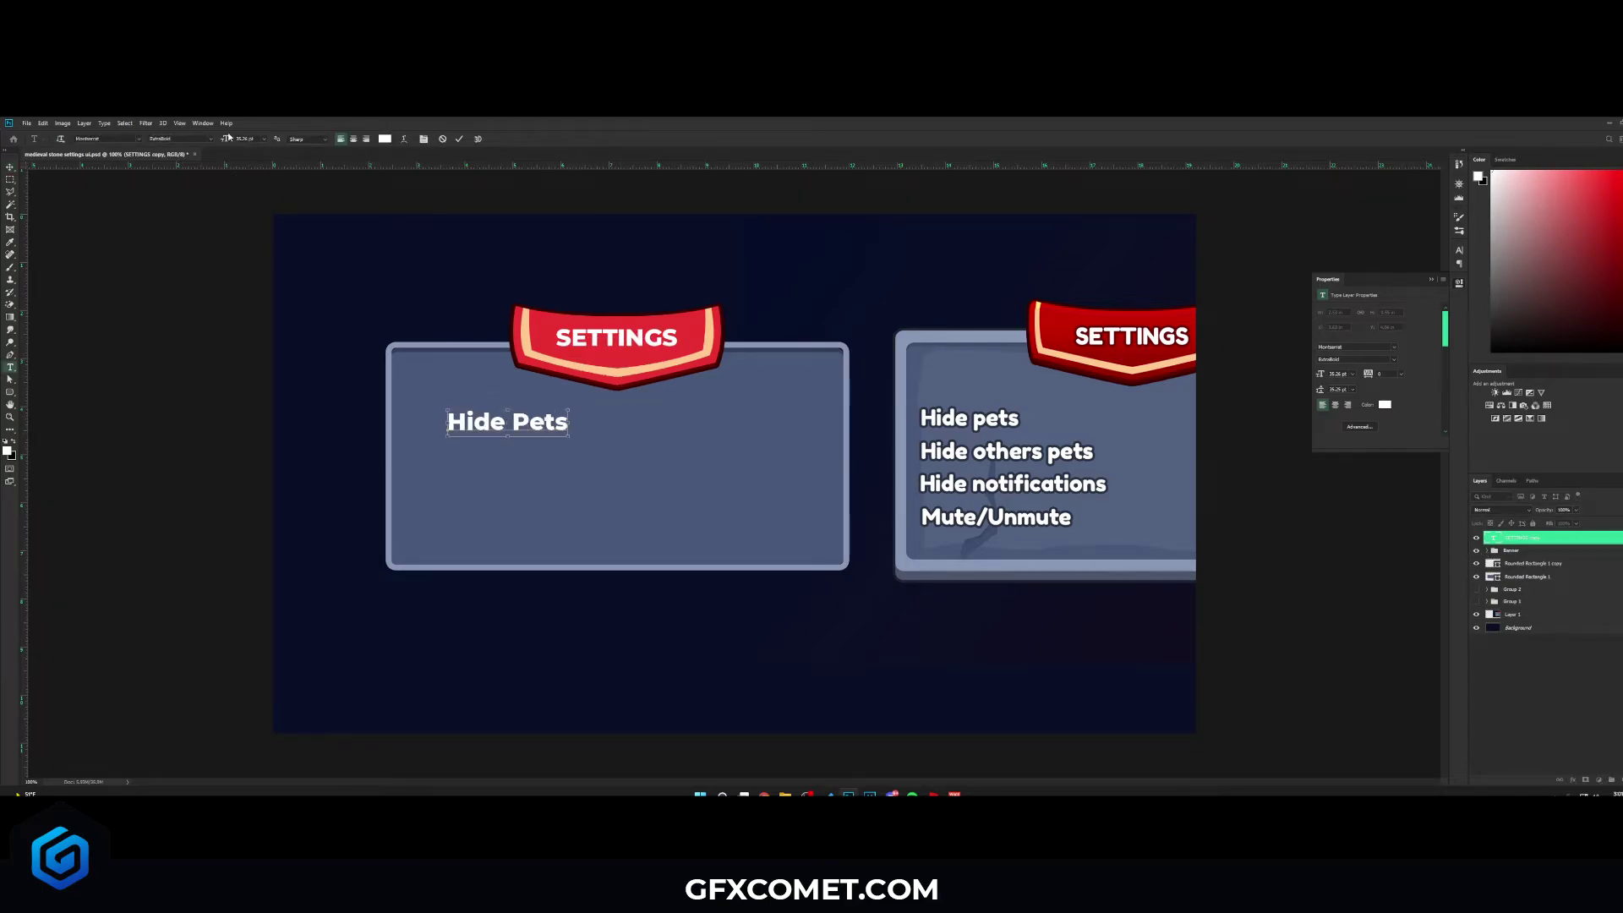
Step: Set the "Hide Pets" label to SemiBold, scale it down and place it near the panel's left edge
{"action": "key", "text": "ctrl+a"}
{"action": "left_click", "coordinate": [210, 138]}
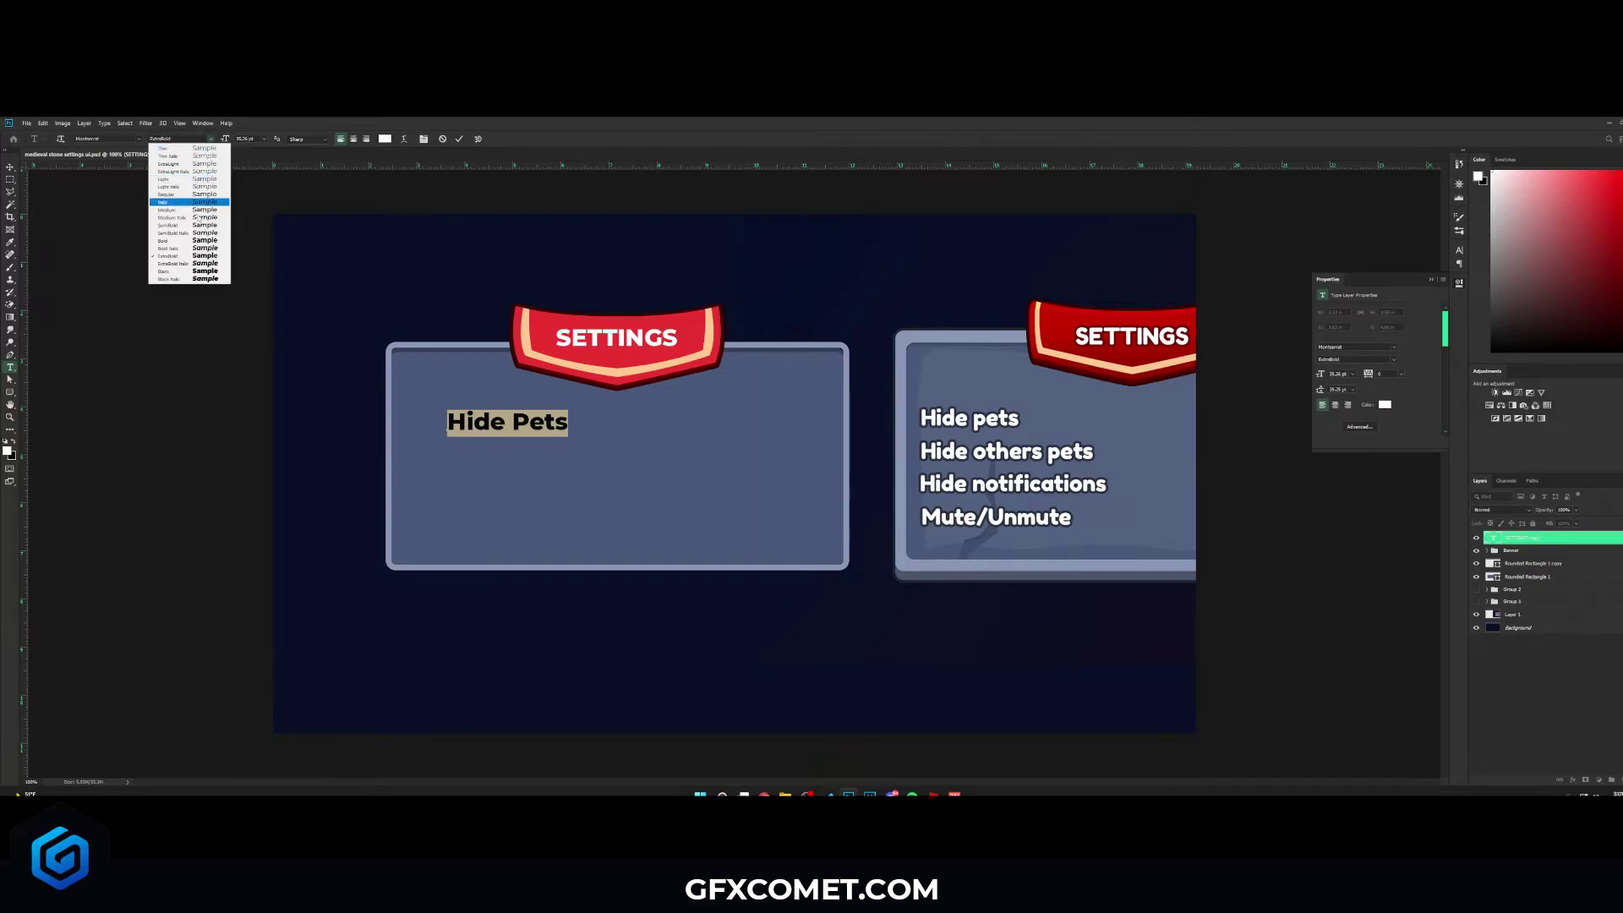
{"action": "left_click", "coordinate": [181, 235]}
{"action": "key", "text": "ctrl+Return"}
{"action": "mouse_move", "coordinate": [509, 418]}
{"action": "left_mouse_down"}
{"action": "mouse_move", "coordinate": [474, 418]}
{"action": "mouse_move", "coordinate": [526, 410]}
{"action": "mouse_move", "coordinate": [513, 422]}
{"action": "left_mouse_up"}
{"action": "key", "text": "ctrl+t"}
{"action": "key", "text": "Return"}
Step: Set the font weight of the "Hide Pets" label to ExtraBold
{"action": "key", "text": "t"}
{"action": "left_click", "coordinate": [492, 421]}
{"action": "key", "text": "ctrl+a"}
{"action": "left_click", "coordinate": [210, 138]}
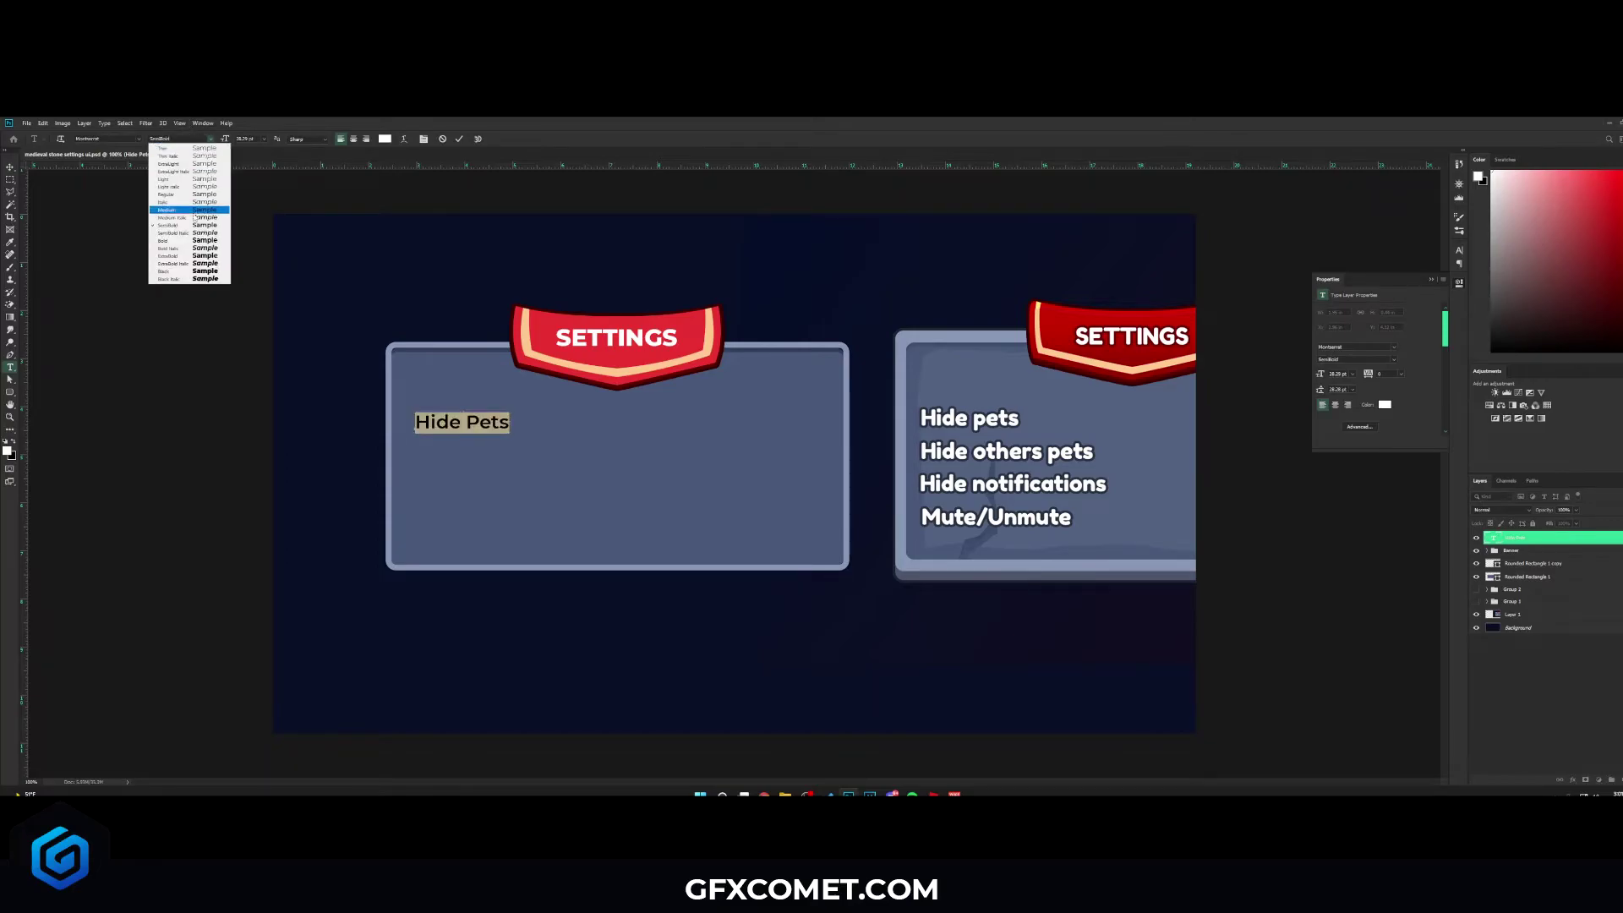
{"action": "left_click", "coordinate": [181, 274]}
{"action": "left_click", "coordinate": [10, 167]}
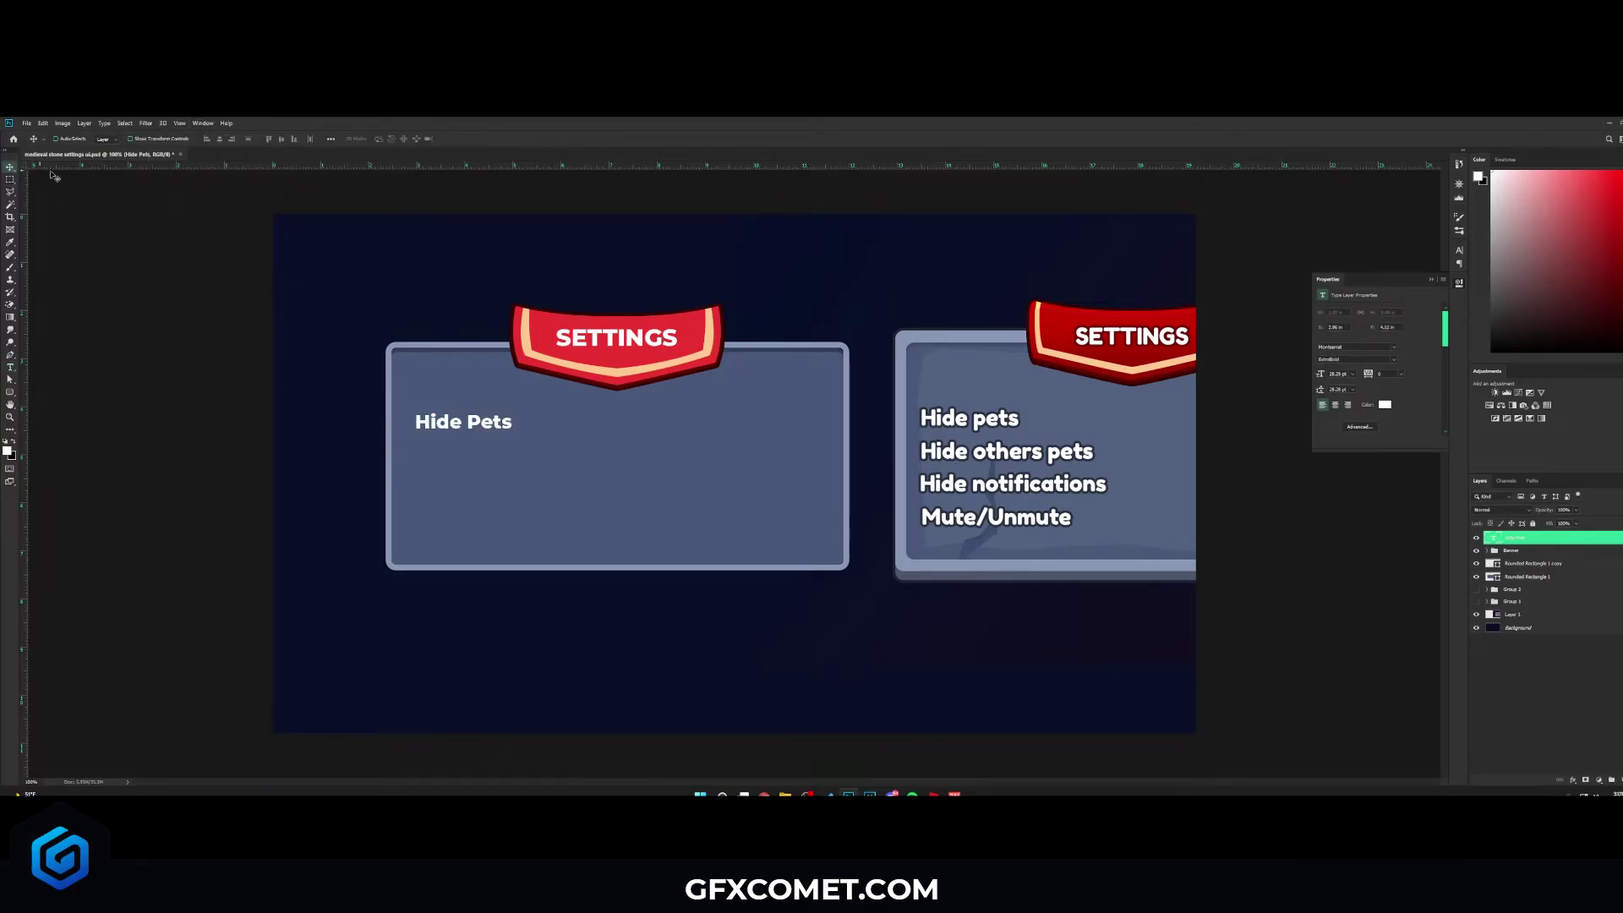
Step: Slide the reference left to expose its toggles, and draw a white rounded toggle bar about 157 px wide level with "Hide Pets" near the panel's right edge
{"action": "left_click", "coordinate": [1533, 616]}
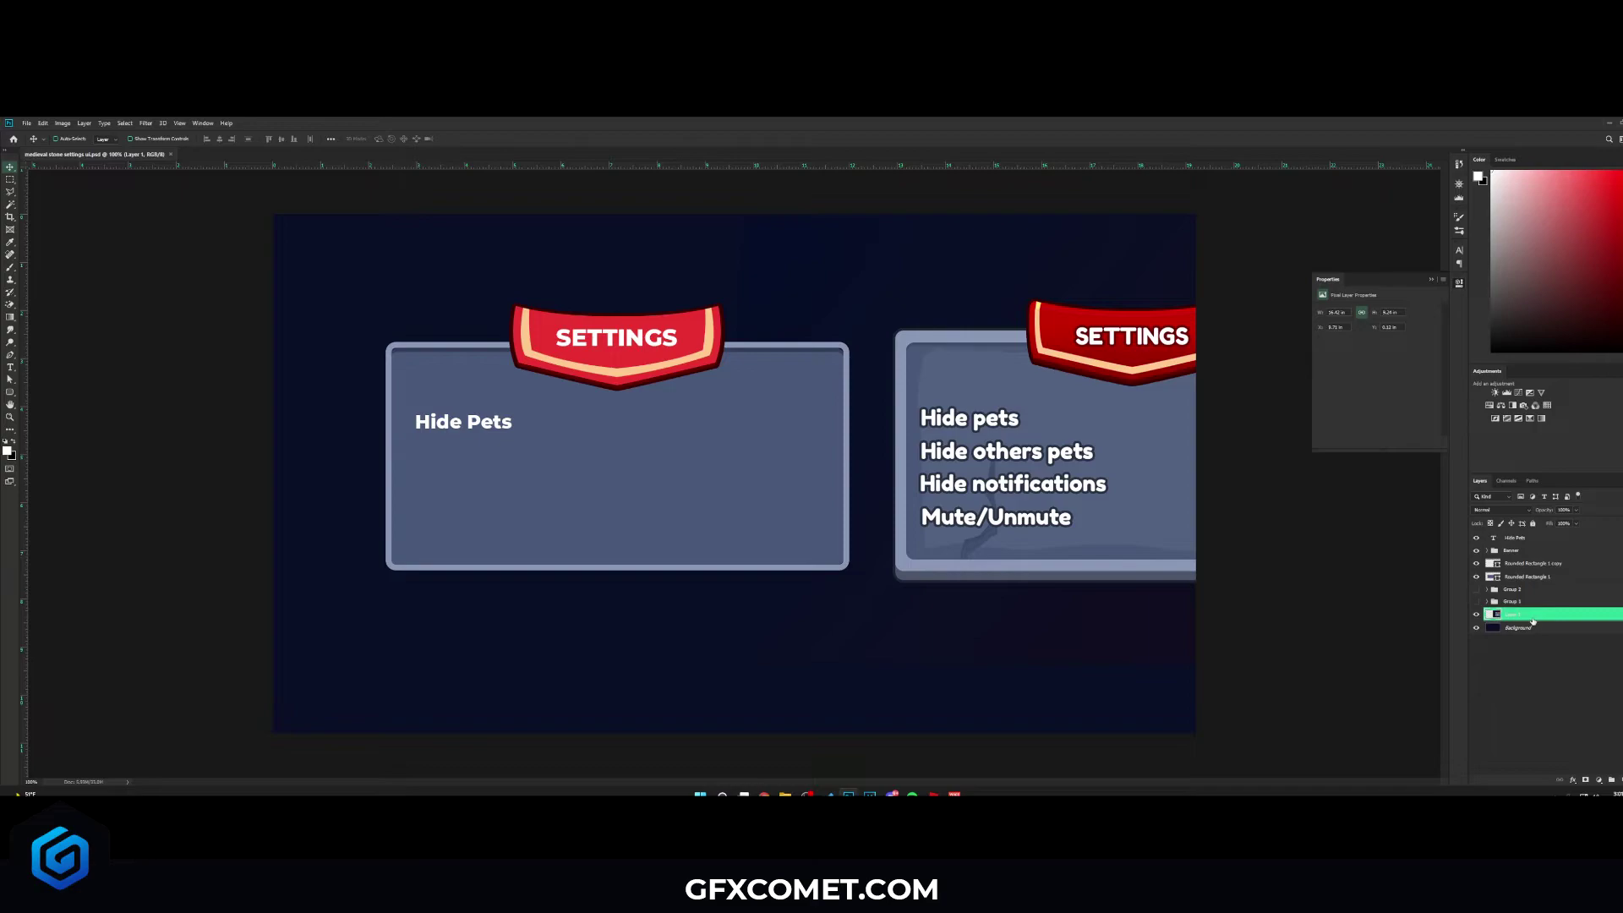
{"action": "left_click_drag", "start_coordinate": [1239, 550], "coordinate": [1024, 550]}
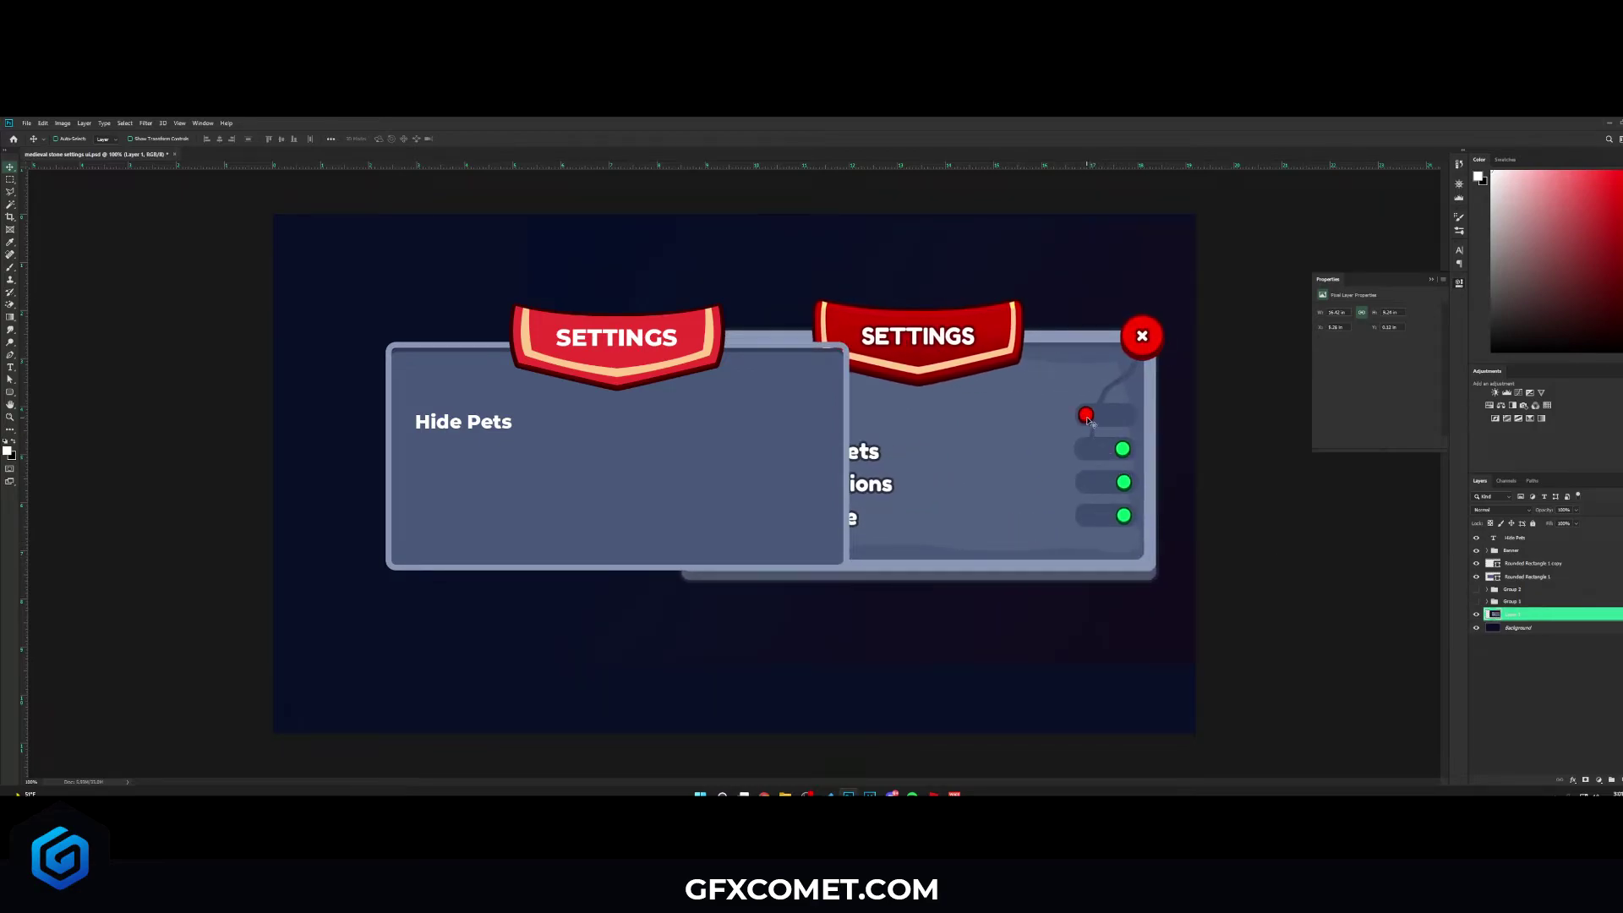
{"action": "left_click", "coordinate": [1524, 539]}
{"action": "left_click", "coordinate": [1621, 779]}
{"action": "left_click", "coordinate": [10, 393]}
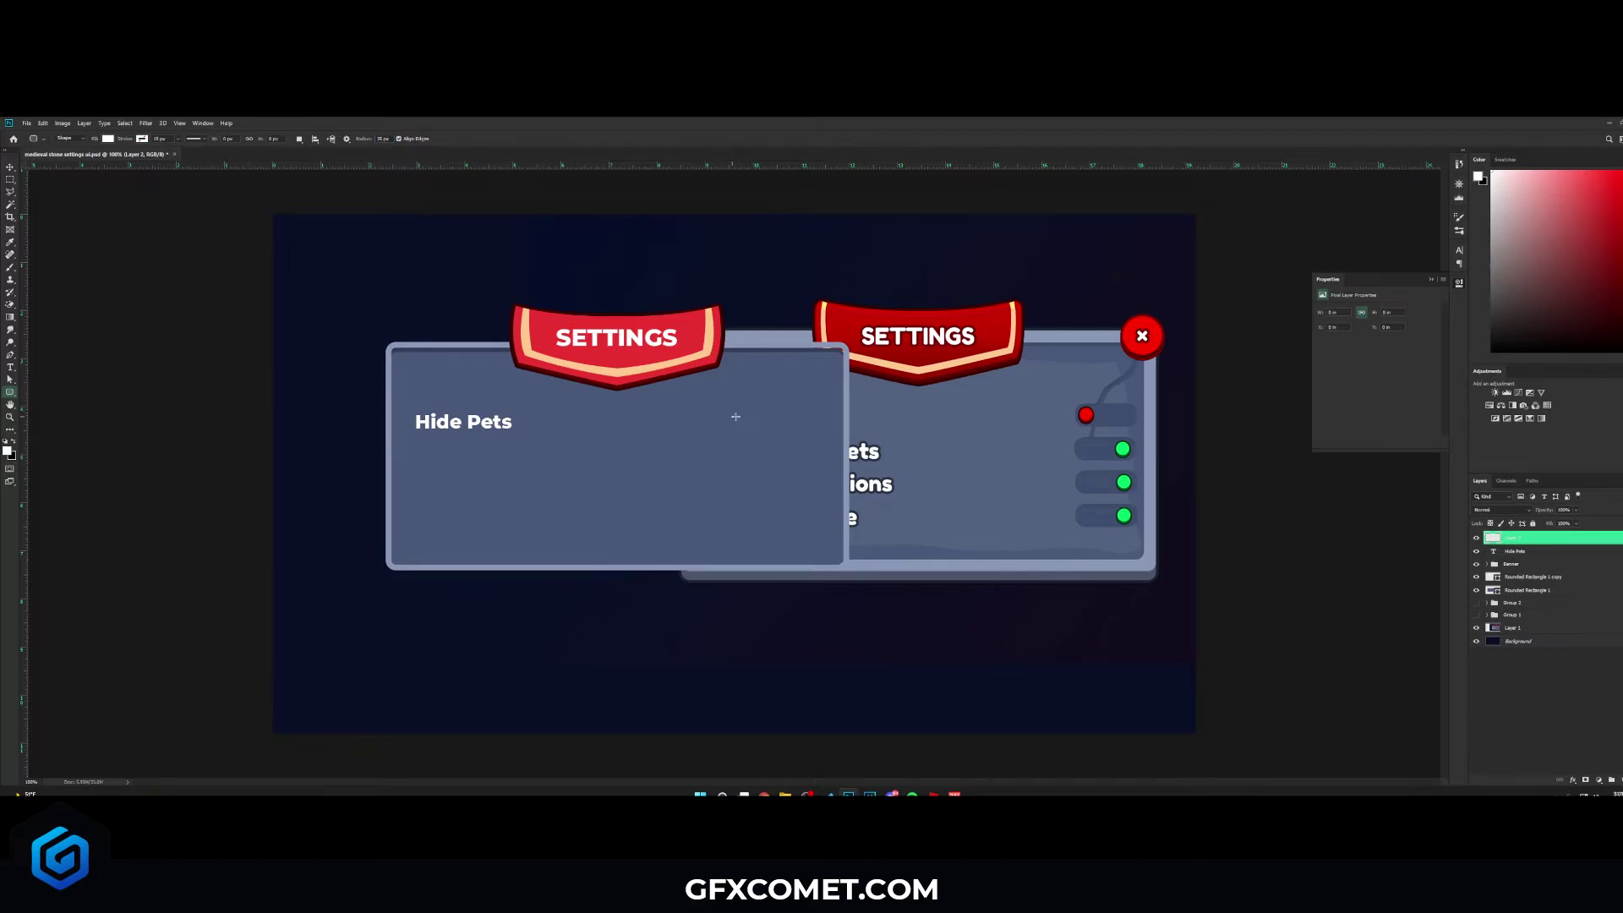
{"action": "left_click_drag", "start_coordinate": [720, 411], "coordinate": [794, 434]}
{"action": "key", "text": "v"}
{"action": "left_click_drag", "start_coordinate": [771, 167], "coordinate": [772, 422]}
{"action": "left_click_drag", "start_coordinate": [817, 407], "coordinate": [847, 408]}
{"action": "key", "text": "ctrl+semicolon"}
Step: Fill the toggle bar with the dark slate sampled from the reference toggles
{"action": "double_click", "coordinate": [1495, 539]}
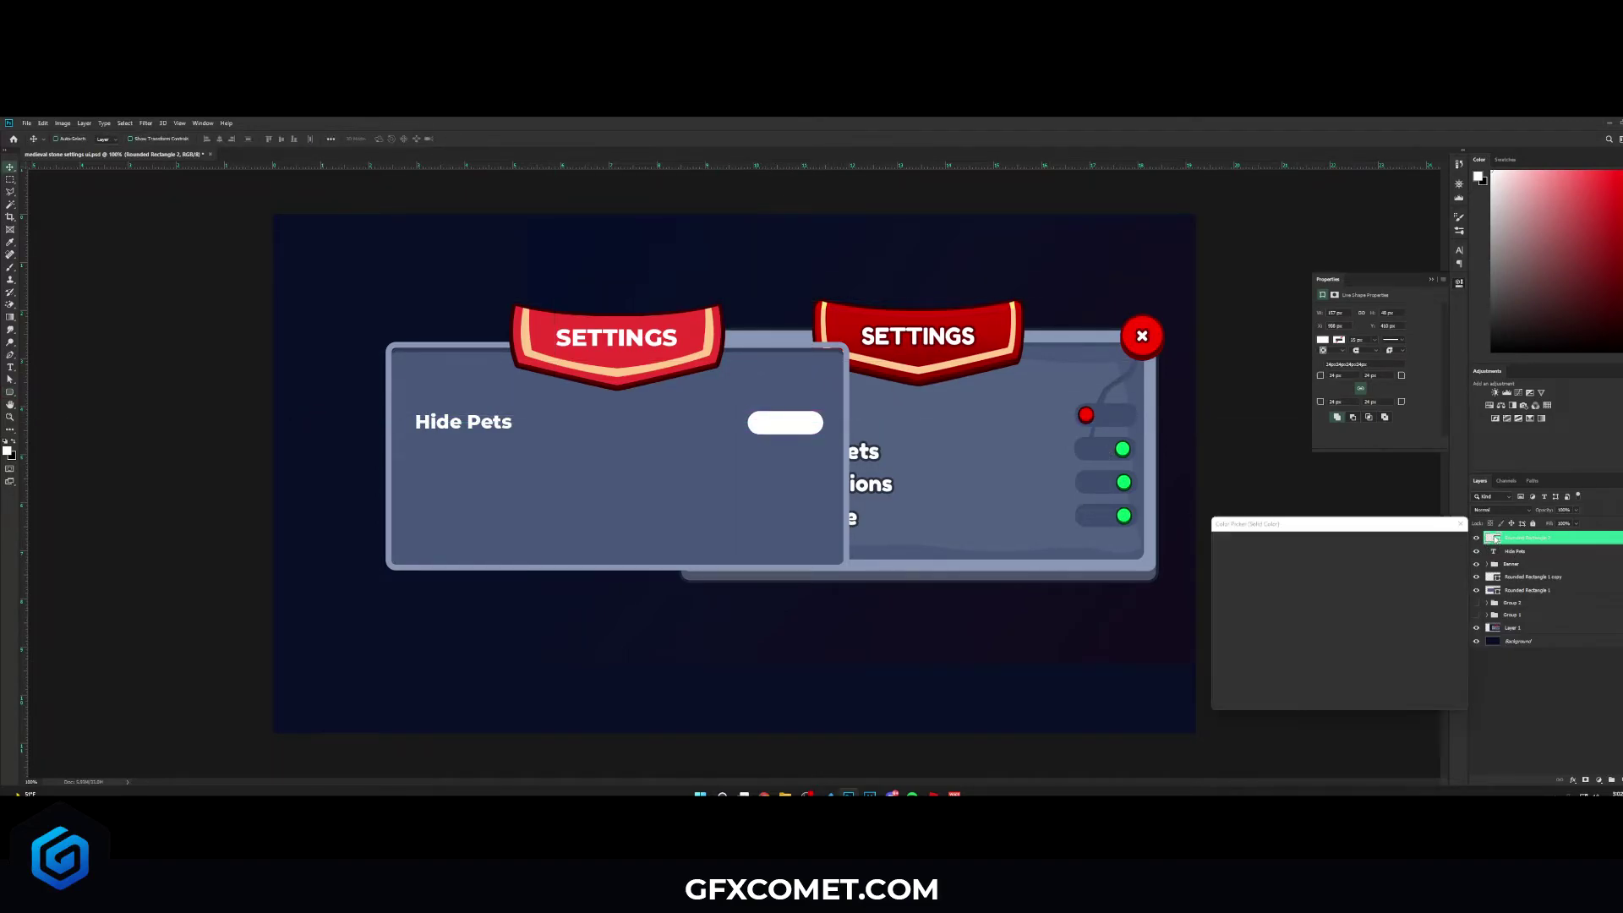
{"action": "left_click", "coordinate": [1122, 414]}
{"action": "key", "text": "Return"}
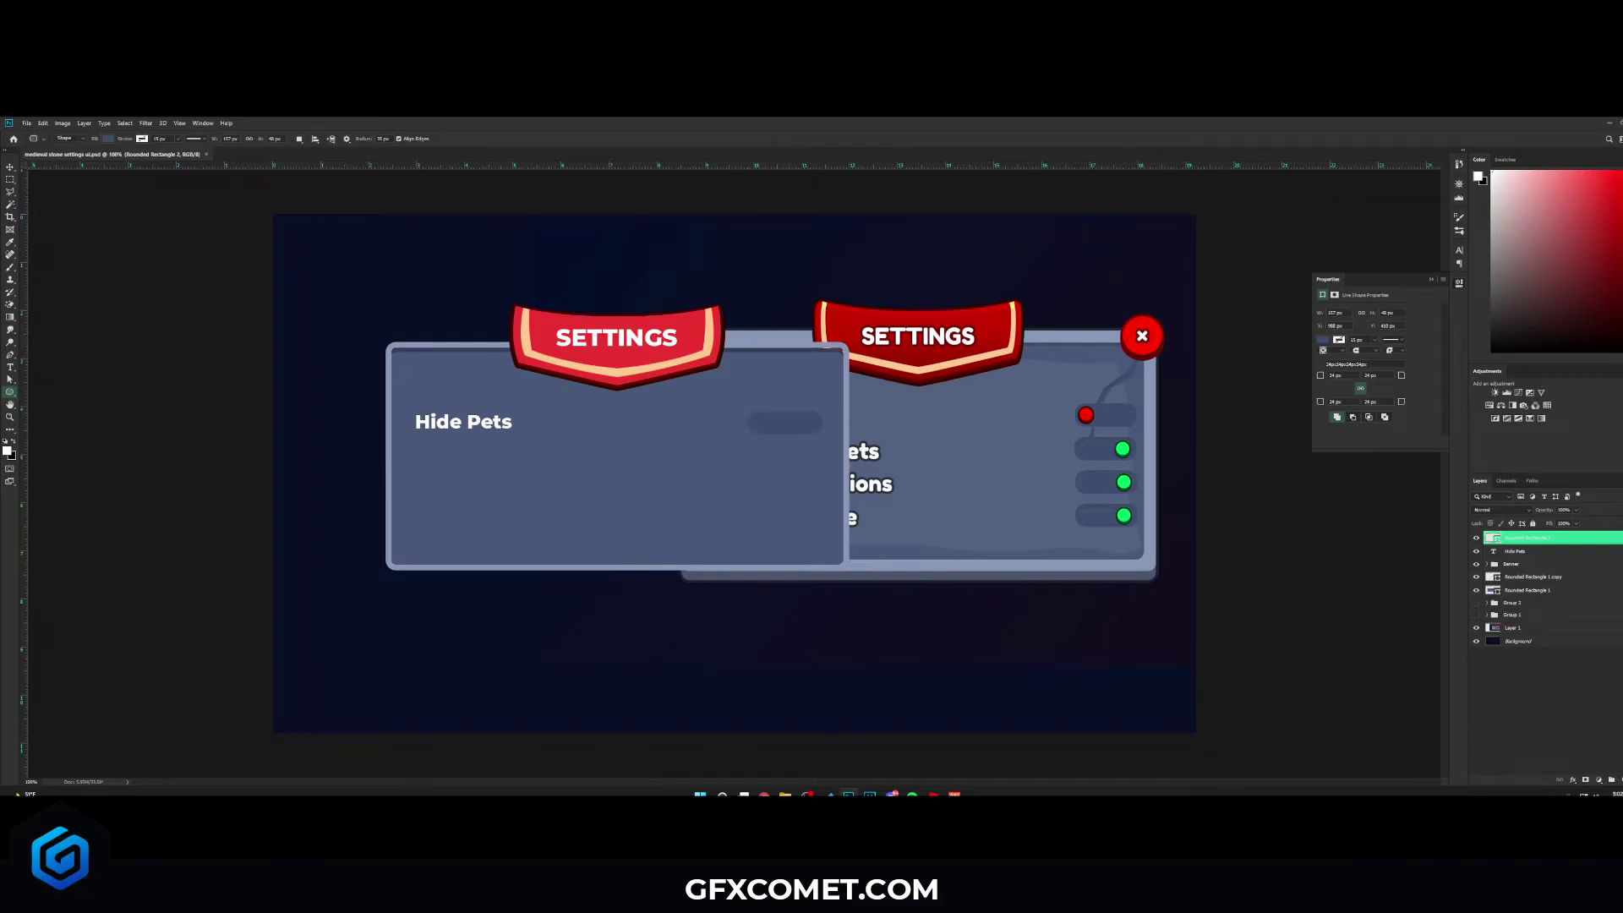
Step: Draw a small circle knob at the toggle bar's left end and fill it with the reference knob's red
{"action": "key", "text": "ctrl+shift+alt+n"}
{"action": "left_click_drag", "start_coordinate": [759, 421], "coordinate": [770, 433]}
{"action": "key", "text": "v"}
{"action": "double_click", "coordinate": [1489, 538]}
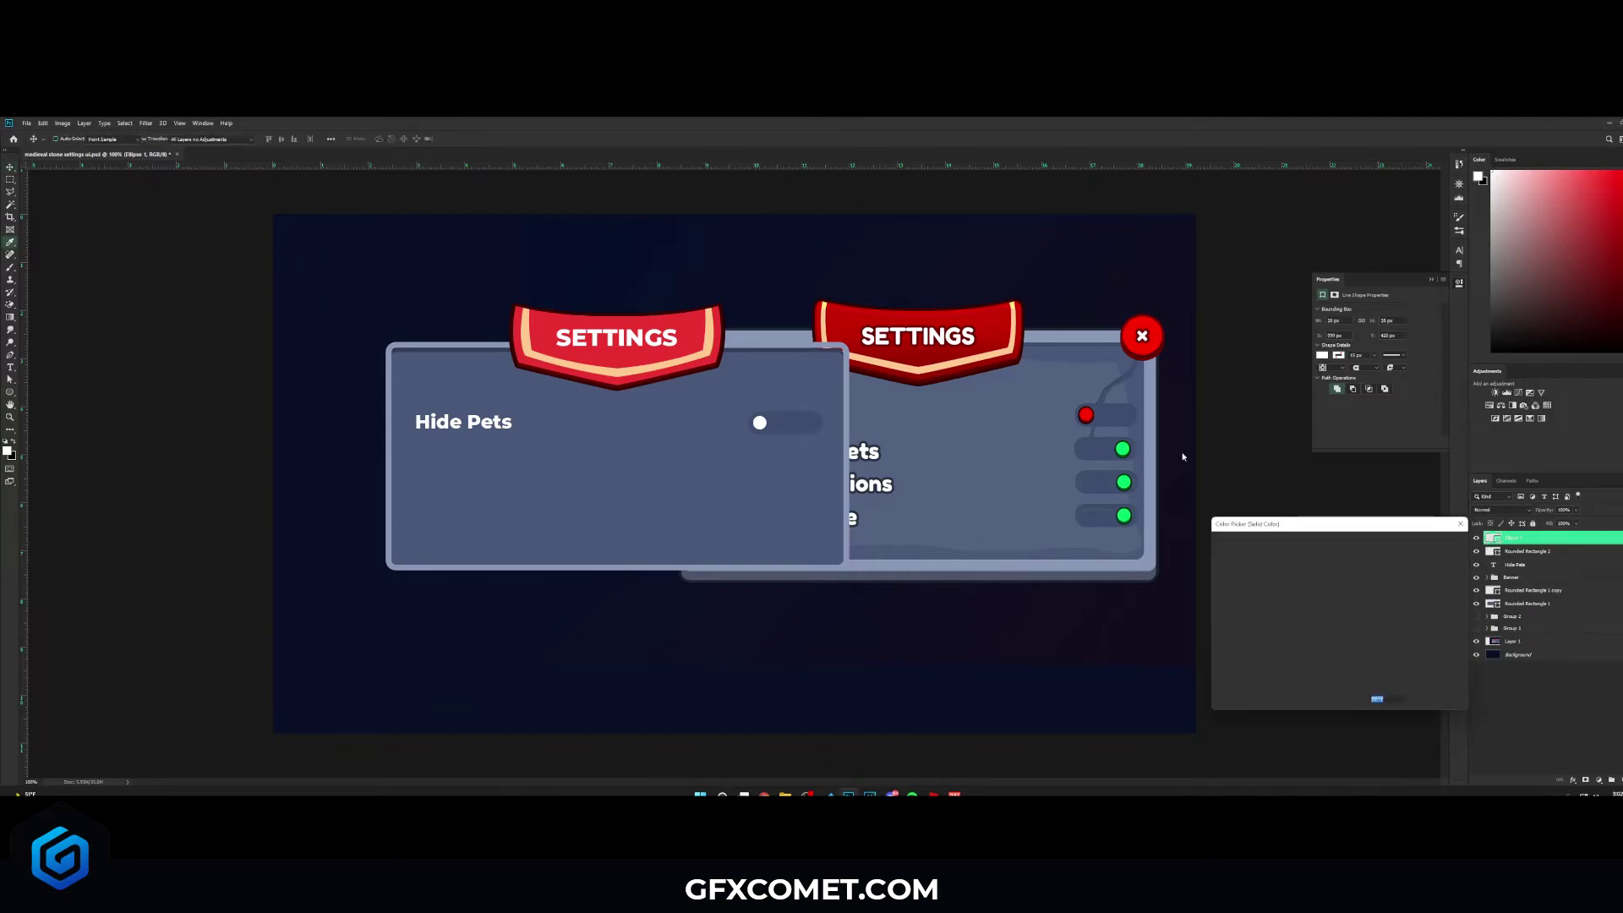
{"action": "left_click", "coordinate": [1086, 414]}
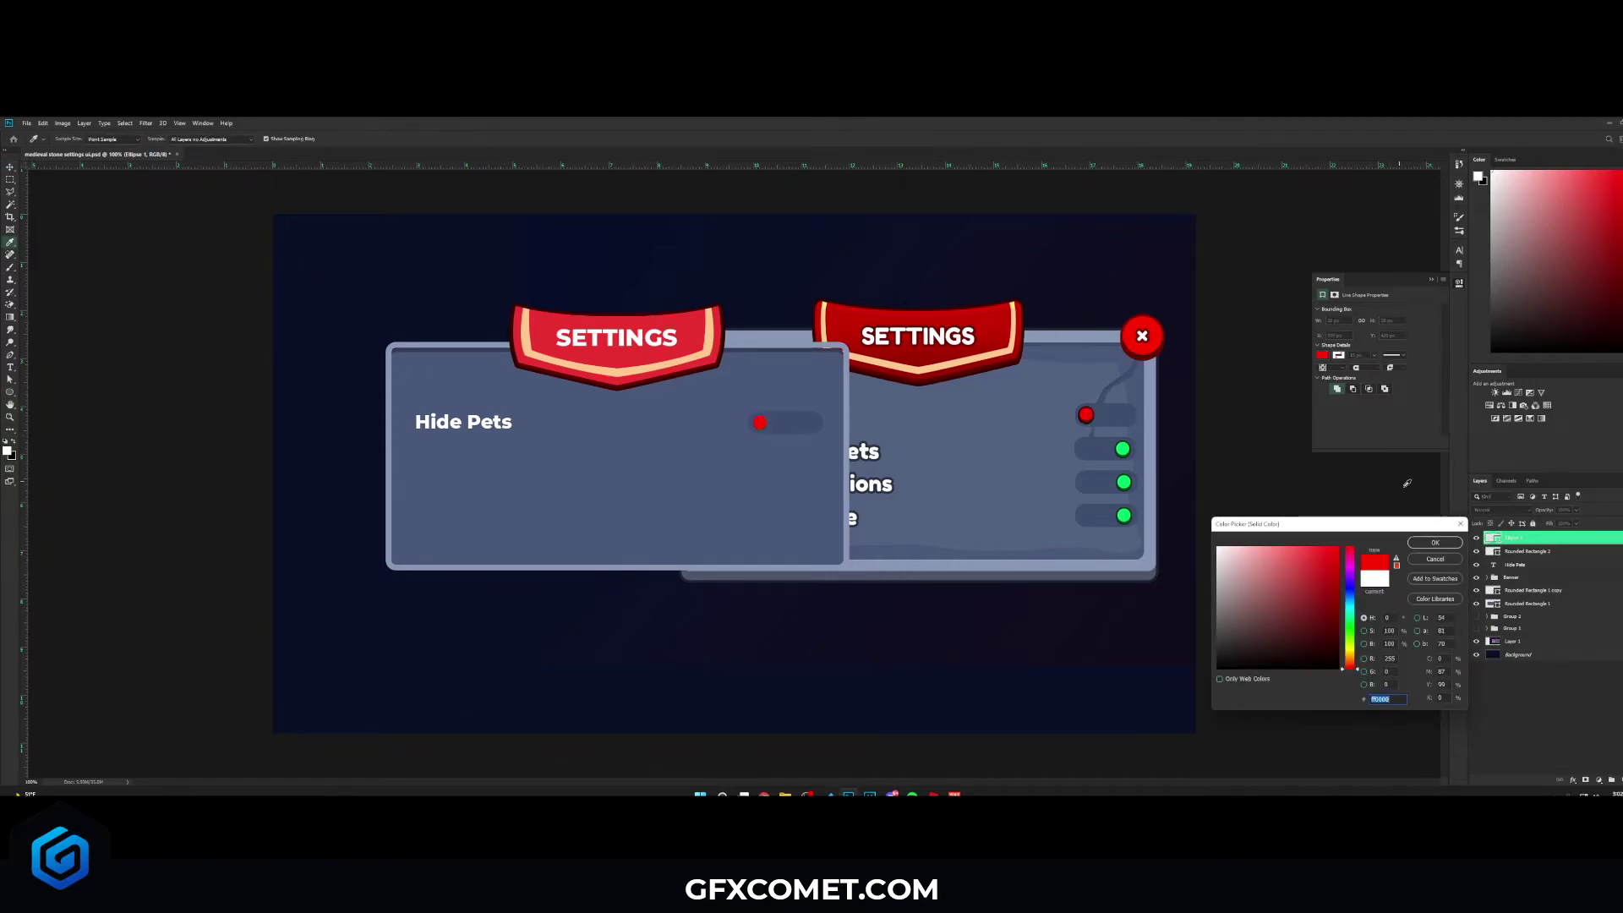
{"action": "left_click", "coordinate": [1435, 542]}
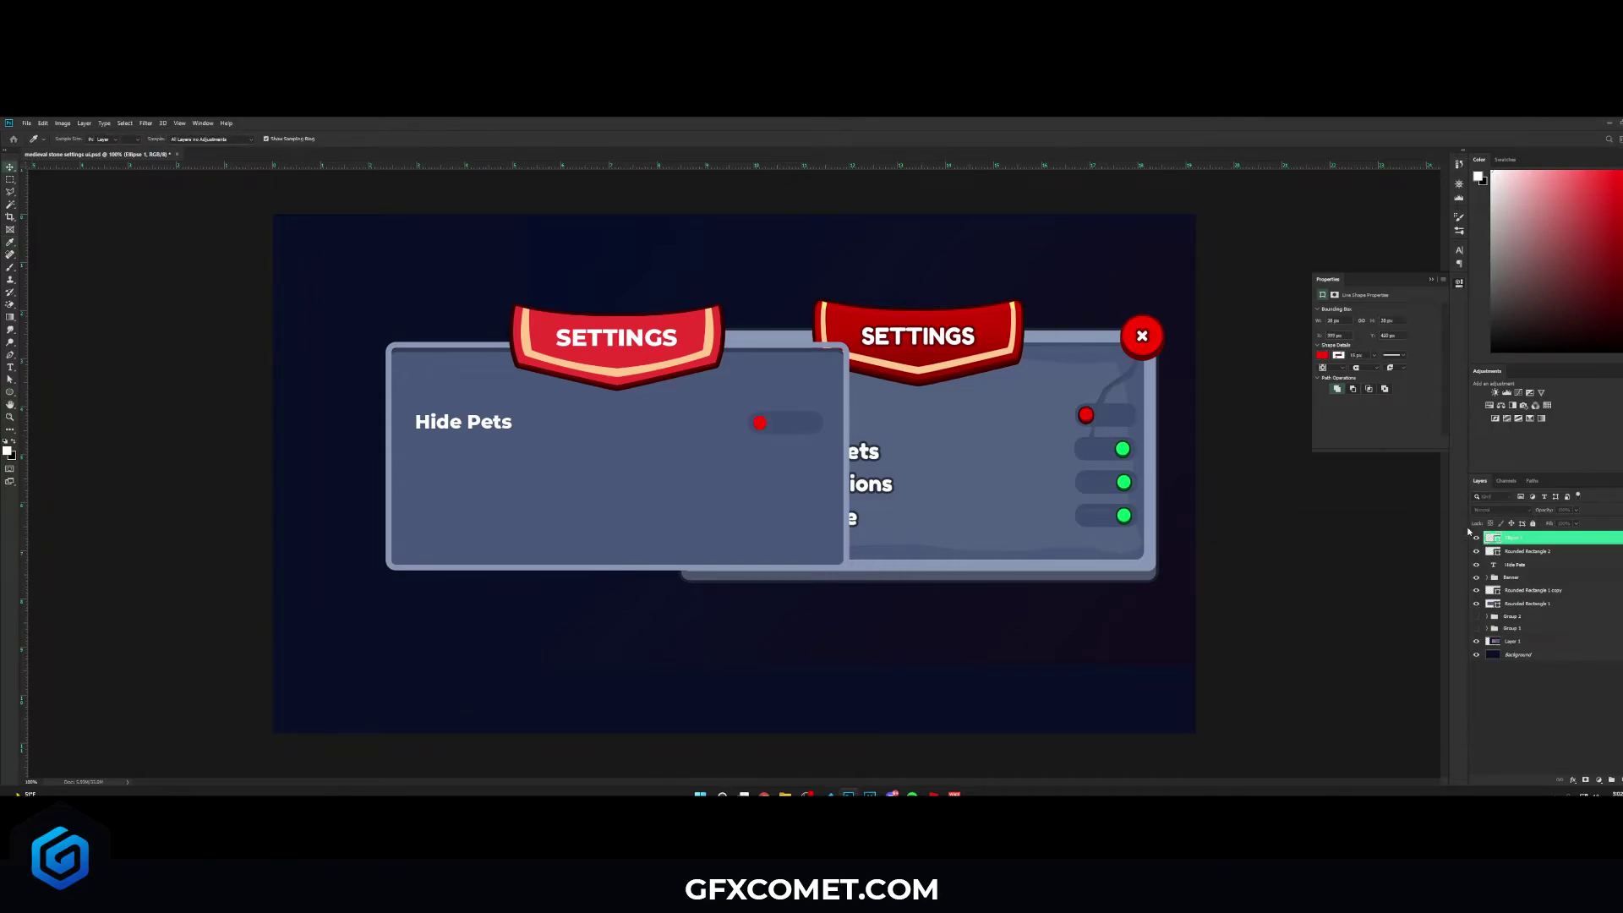
Step: Add a thin dark red outside stroke to the red toggle knob
{"action": "double_click", "coordinate": [1553, 538]}
{"action": "left_click", "coordinate": [1118, 521]}
{"action": "left_click", "coordinate": [1267, 549]}
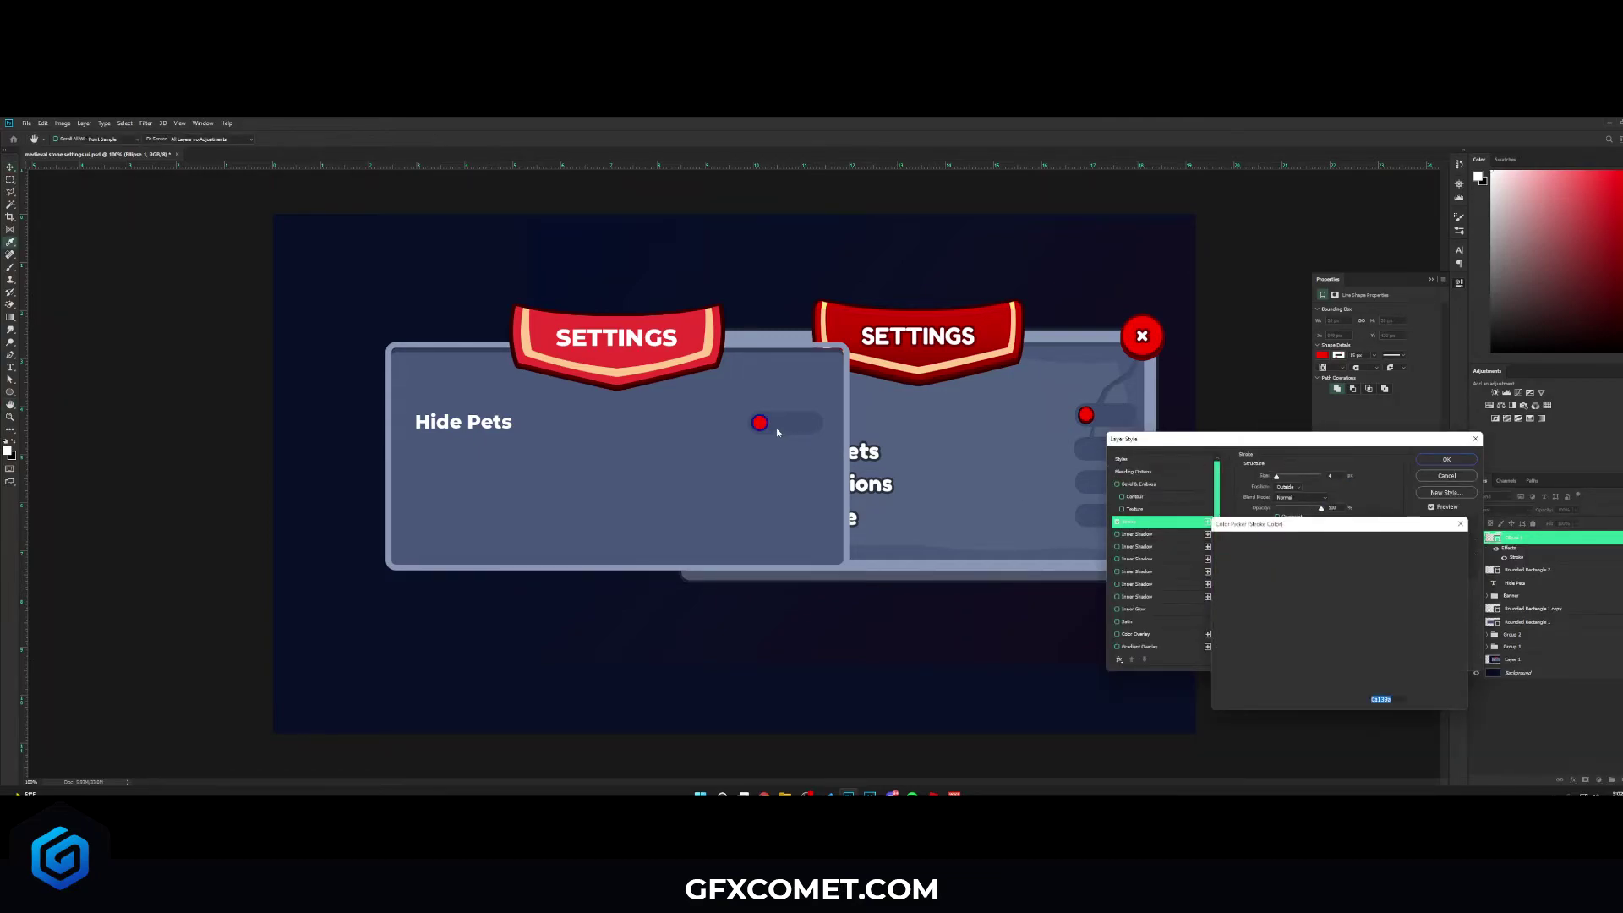
{"action": "left_click", "coordinate": [759, 421]}
{"action": "left_click_drag", "start_coordinate": [1331, 578], "coordinate": [1329, 626]}
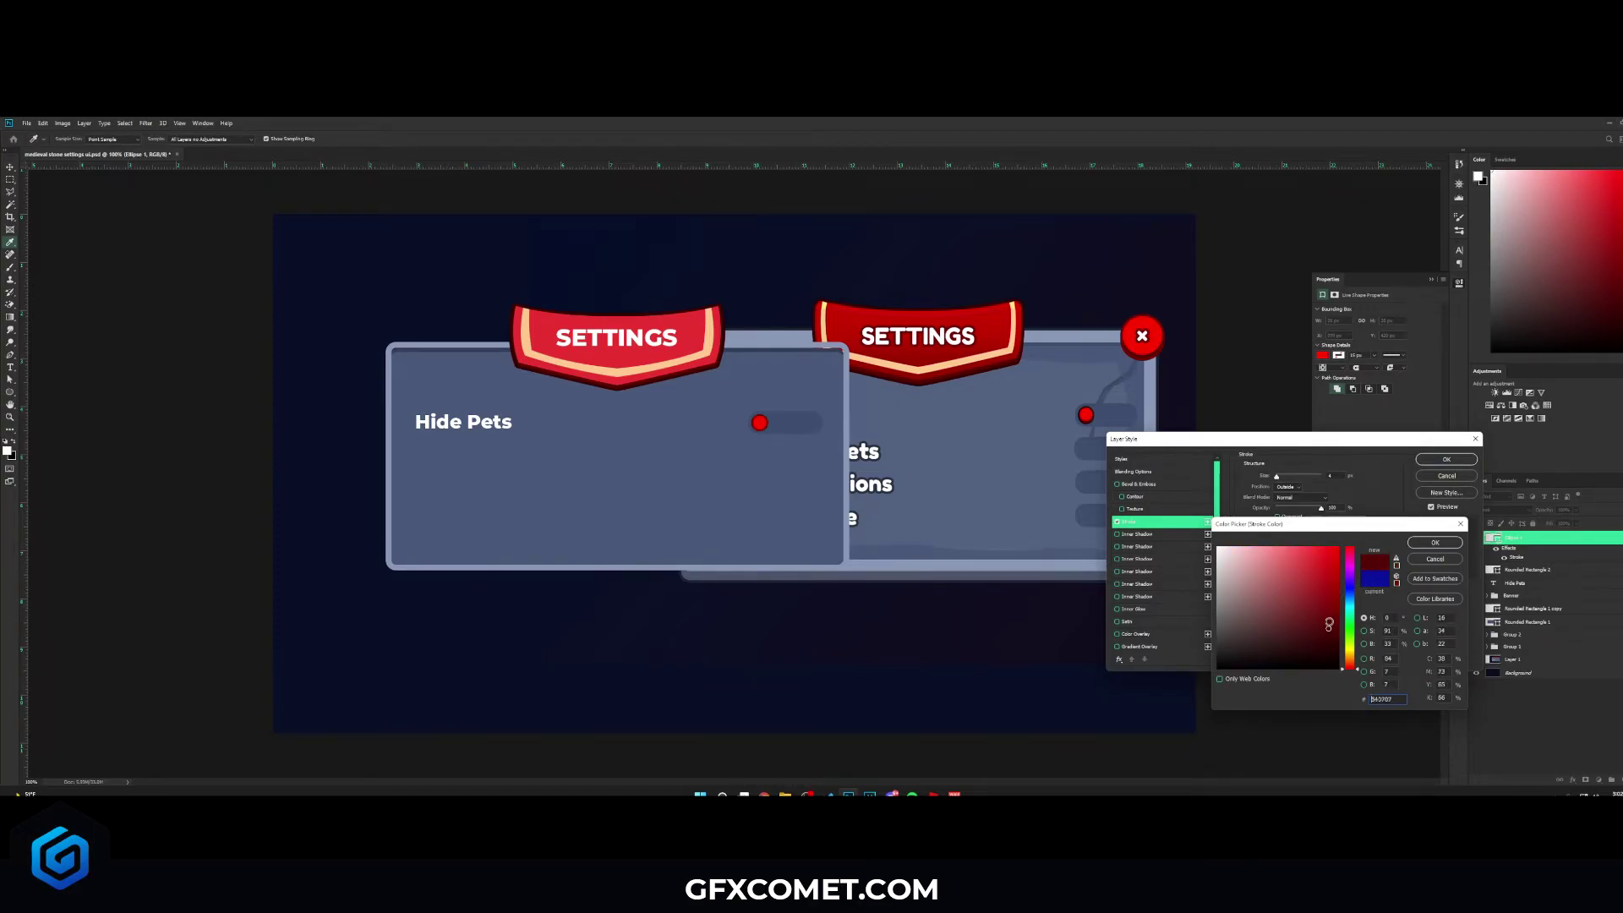
{"action": "left_click", "coordinate": [1434, 542]}
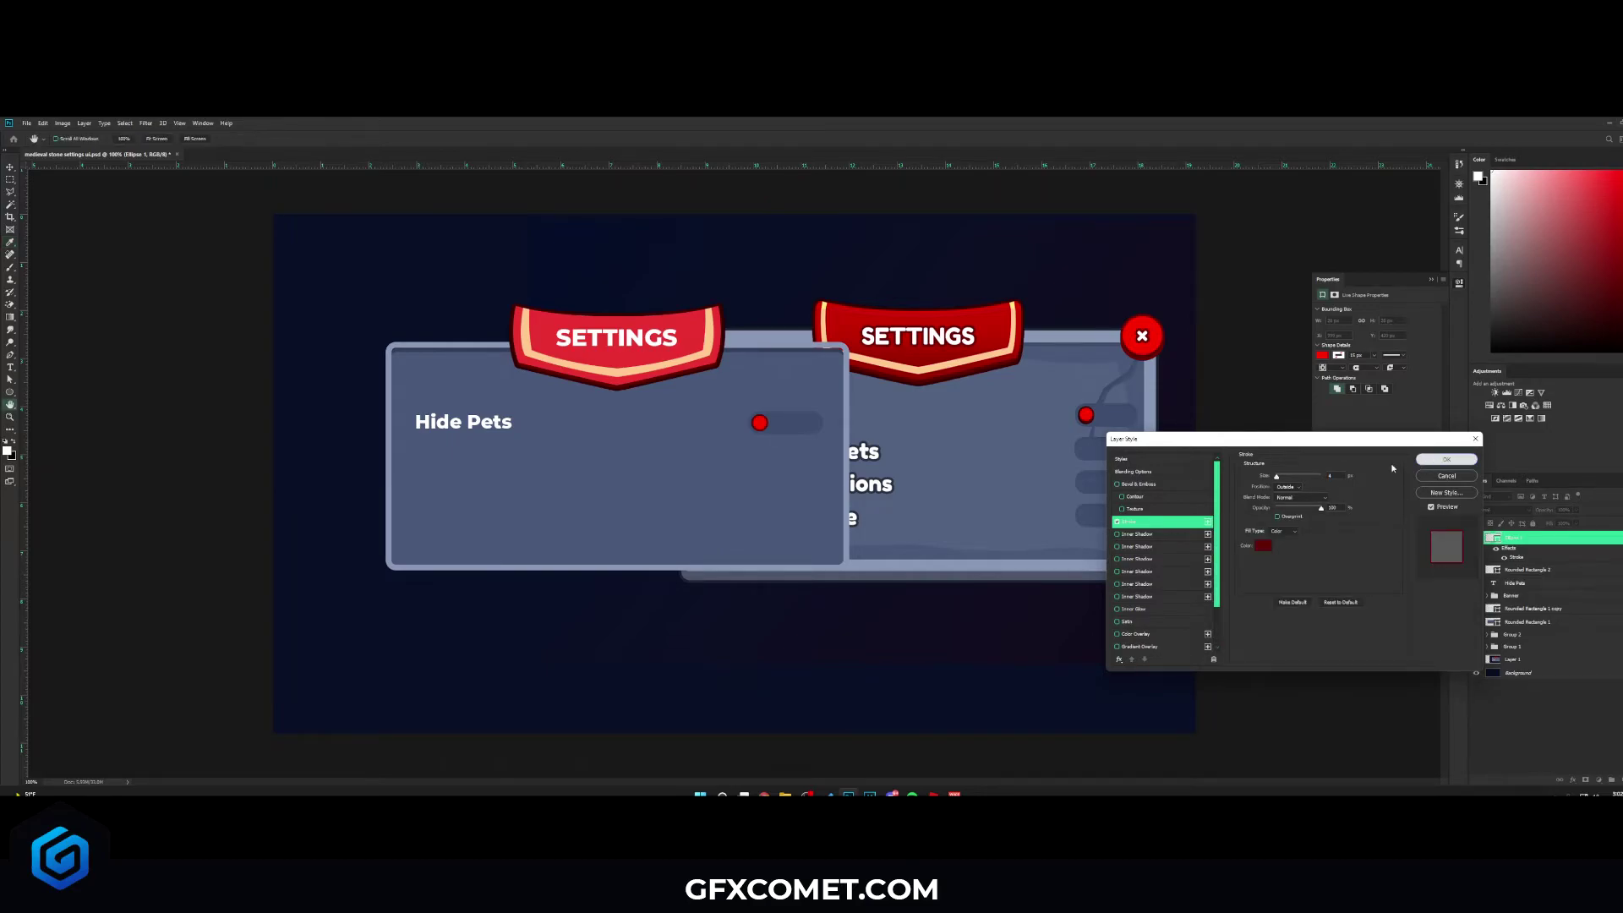
{"action": "left_click", "coordinate": [1446, 459]}
Step: Group the knob, toggle bar and "Hide Pets" label, and duplicate the group directly below as a second row
{"action": "left_click", "coordinate": [1597, 551], "text": "shift"}
{"action": "left_click", "coordinate": [1598, 566], "text": "shift"}
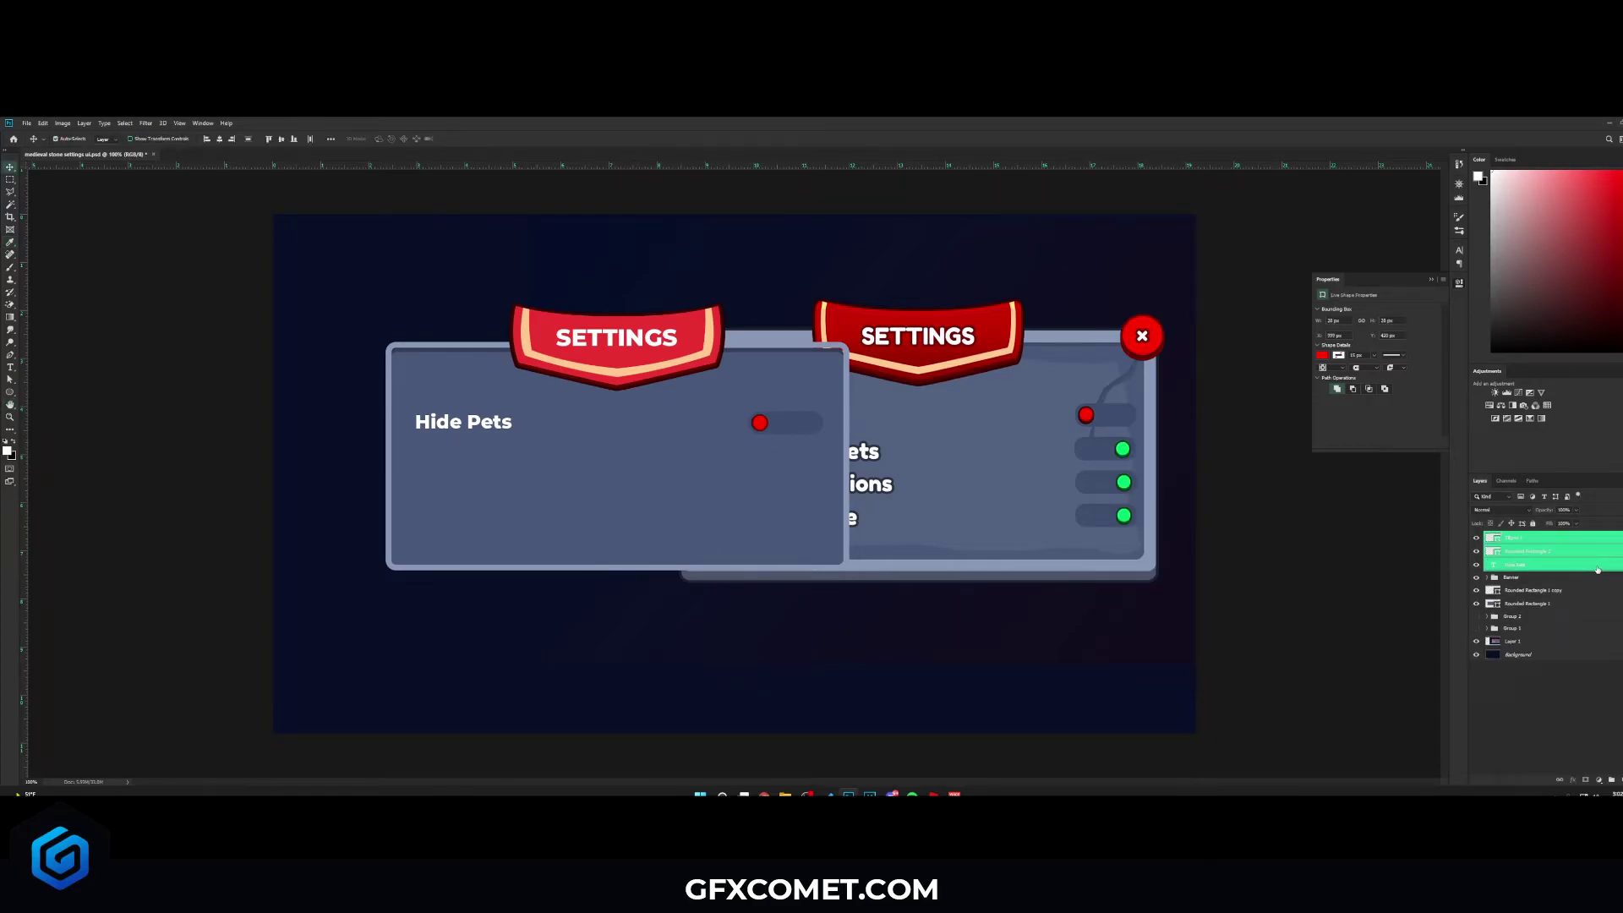
{"action": "key", "text": "ctrl+g"}
{"action": "left_click_drag", "start_coordinate": [813, 426], "coordinate": [811, 456]}
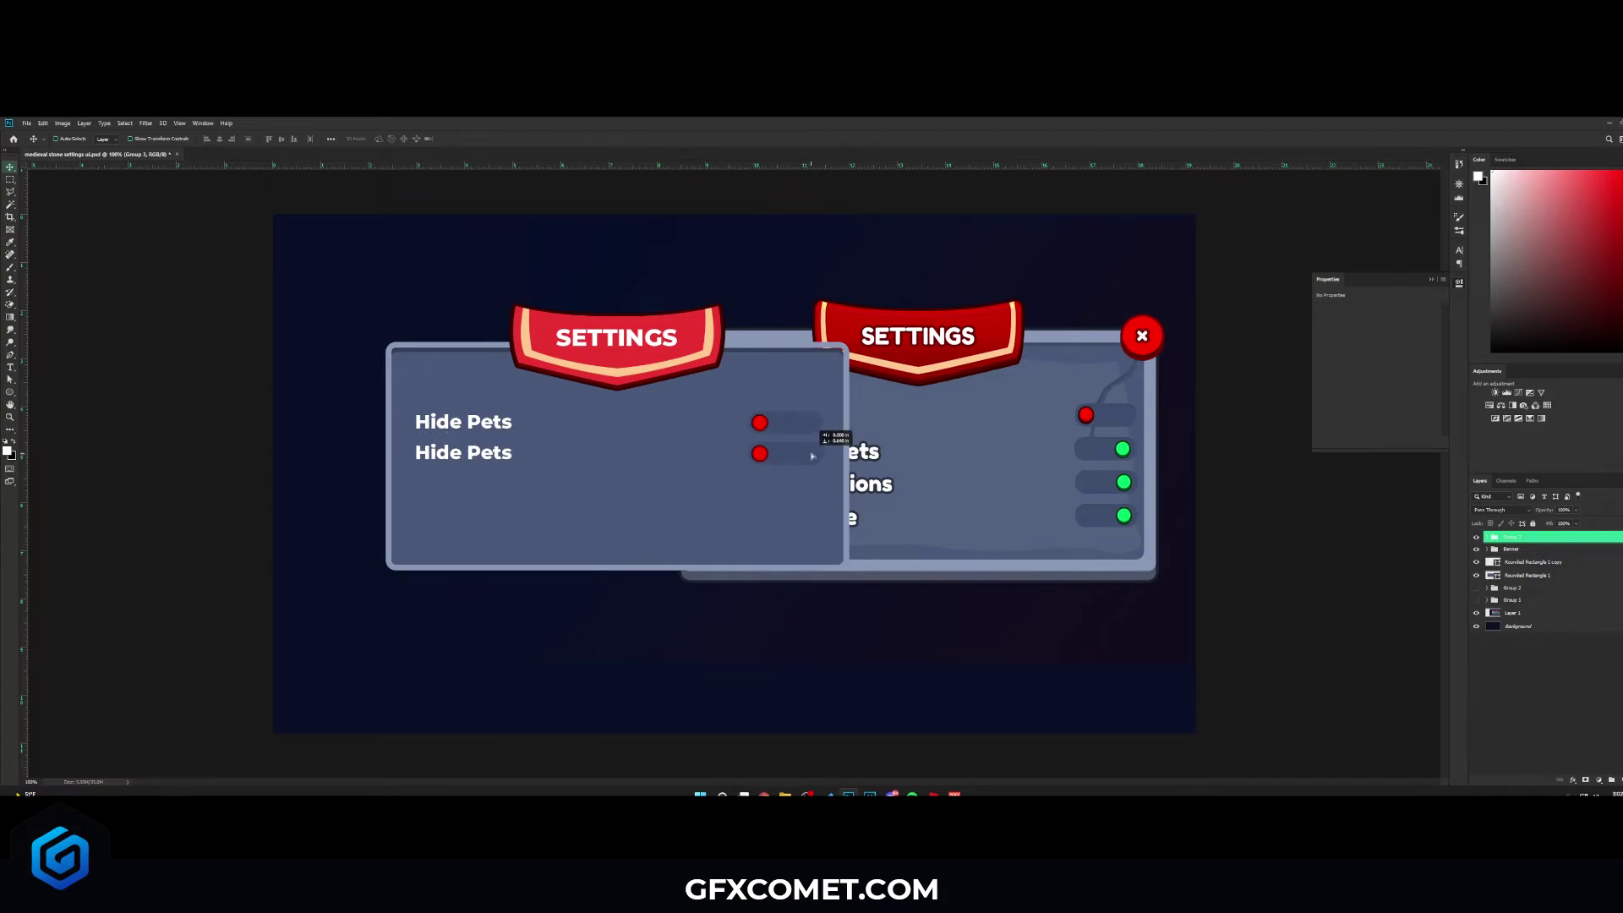
Step: Move the reference image right, clear of the new panel, so its option labels can be read
{"action": "double_click", "coordinate": [463, 453]}
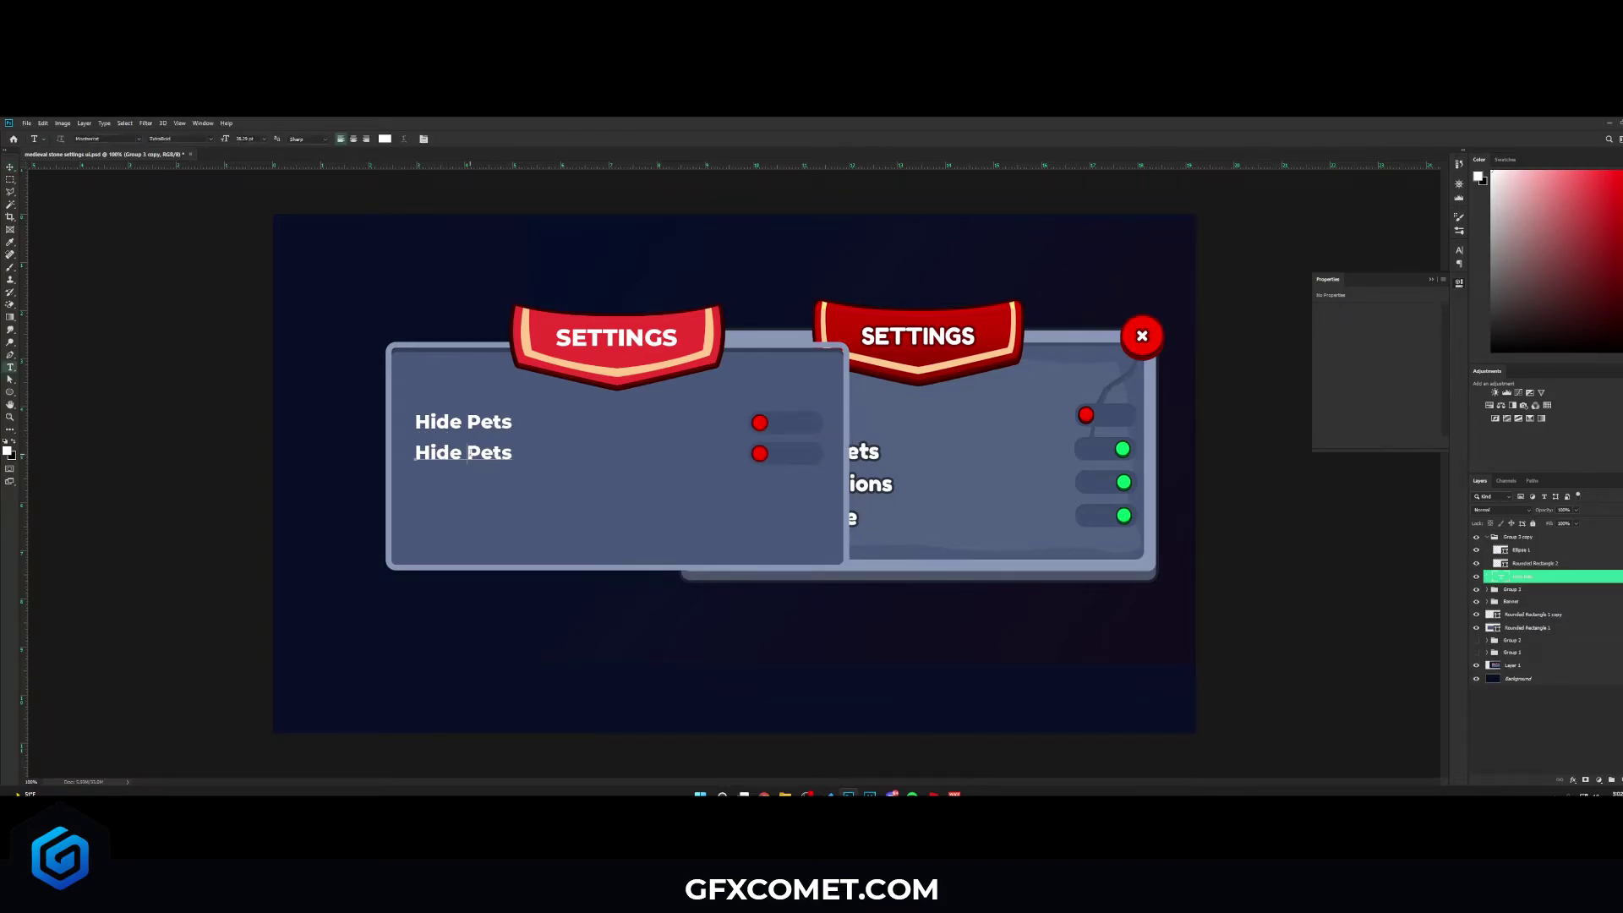
{"action": "left_click", "coordinate": [1539, 536]}
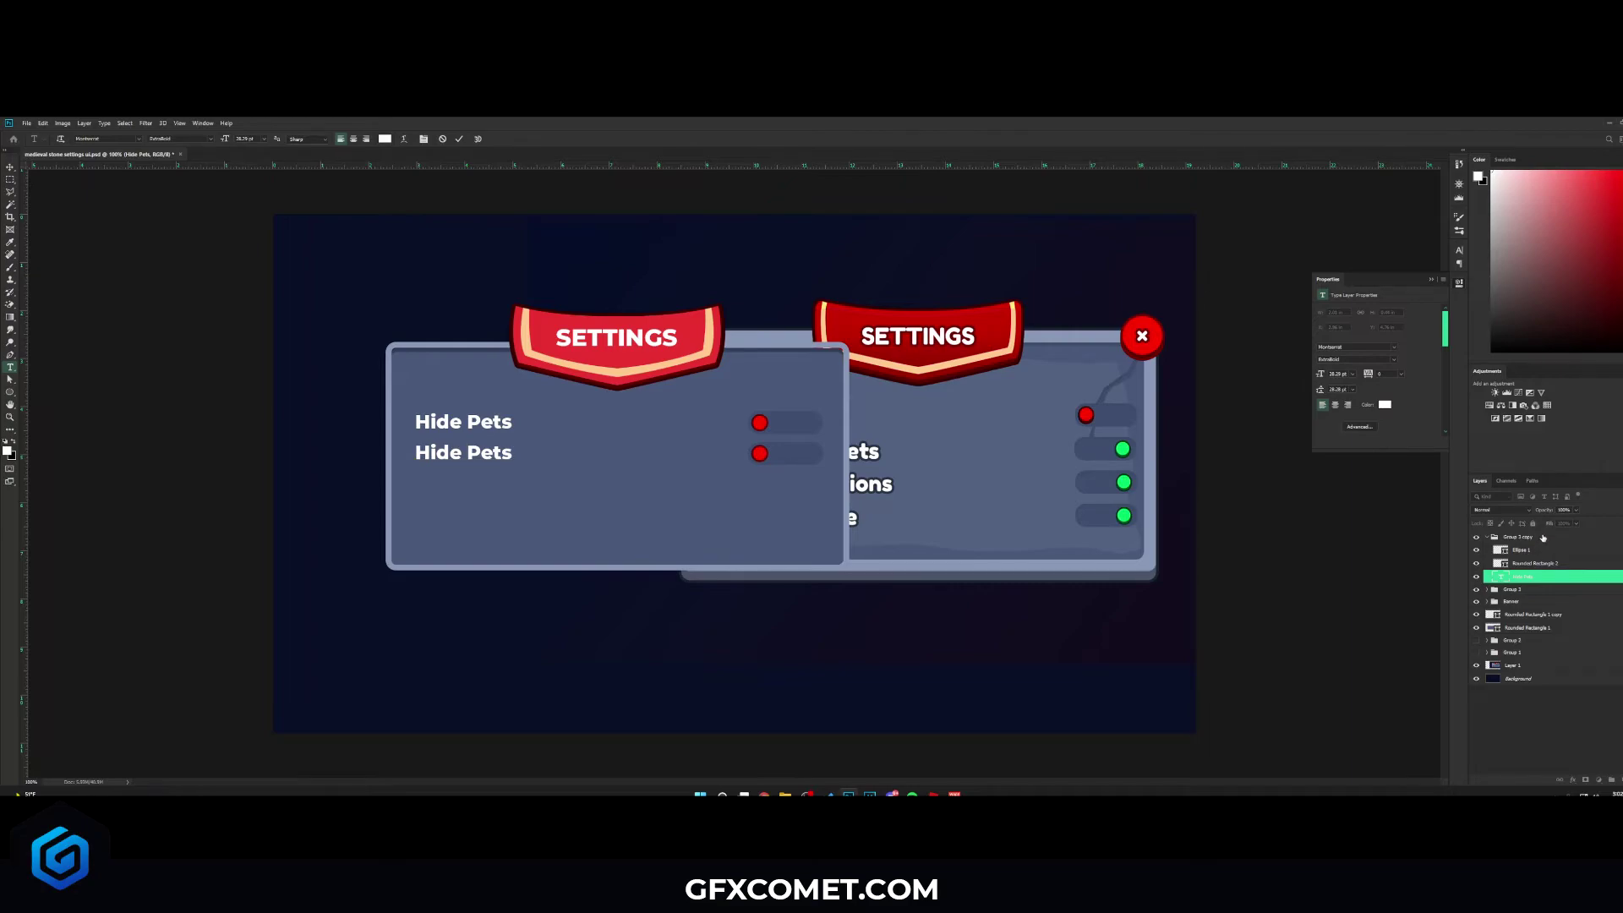
{"action": "key", "text": "v"}
{"action": "left_click", "coordinate": [1516, 665]}
{"action": "left_click_drag", "start_coordinate": [1019, 542], "coordinate": [1213, 551]}
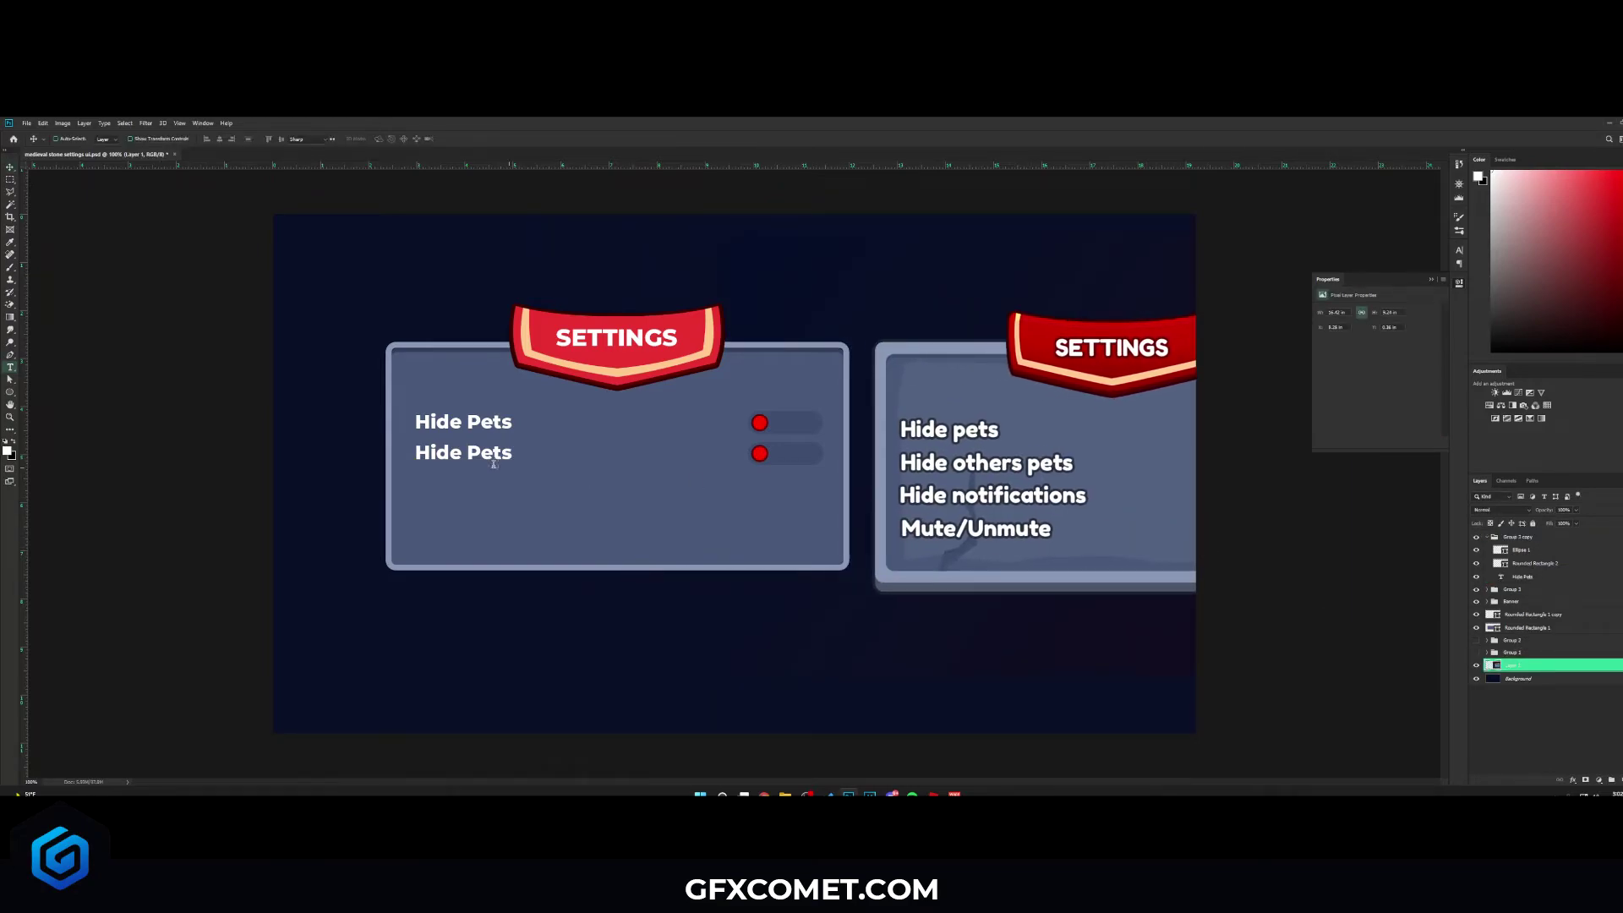
Step: Change the second toggle row's label text to "Hide notifications"
{"action": "double_click", "coordinate": [463, 452]}
{"action": "key", "text": "ctrl+a"}
{"action": "type", "text": "Hide notifications"}
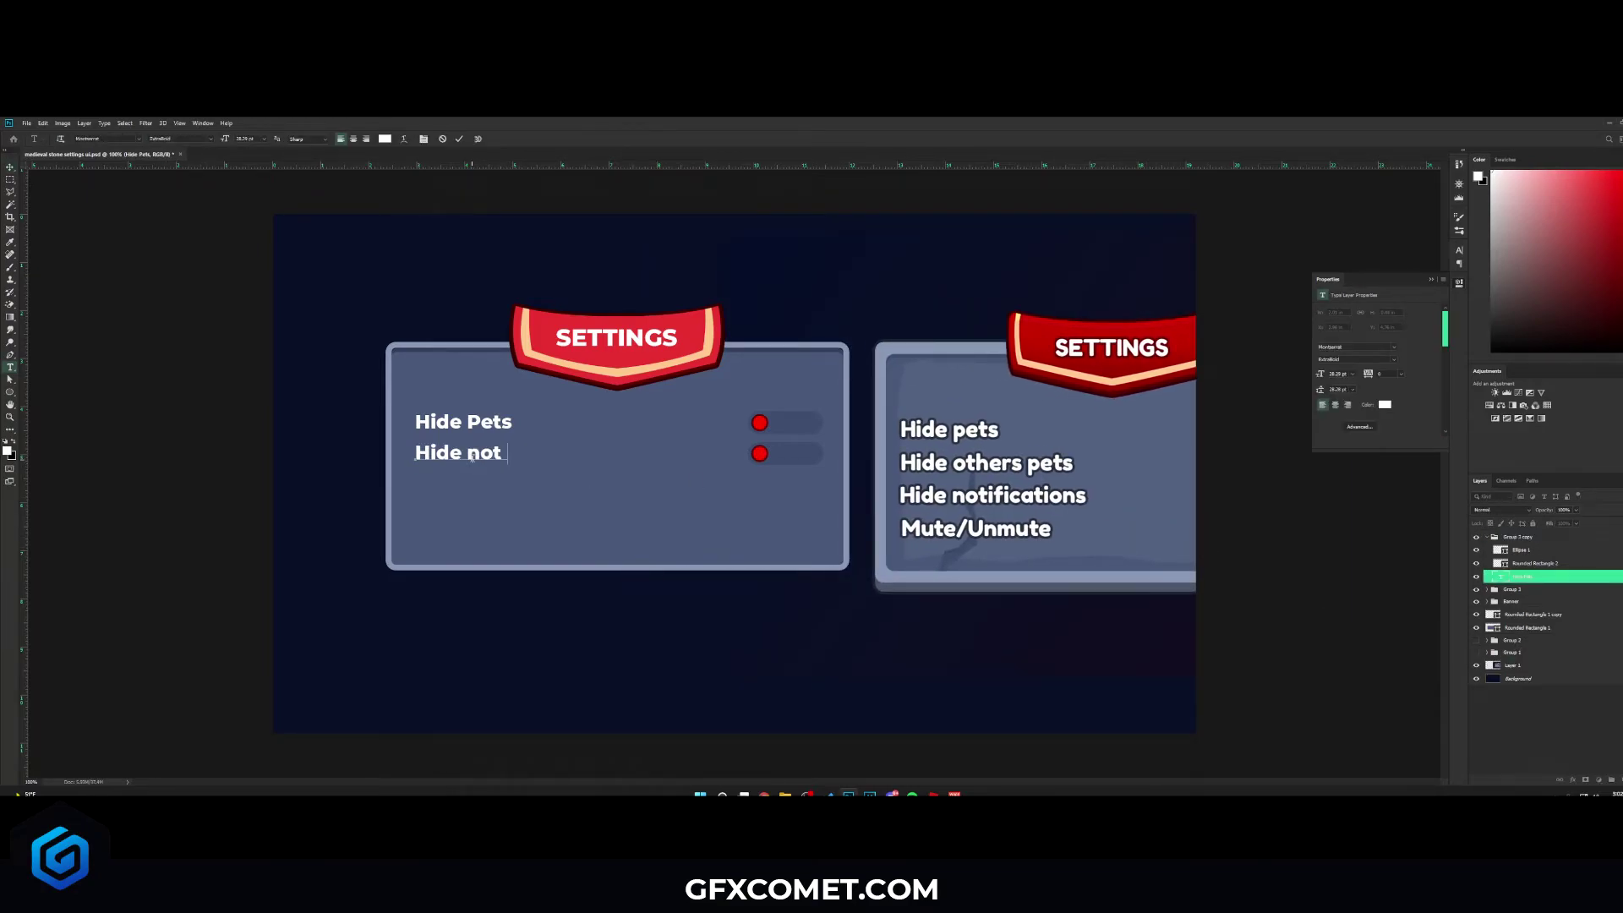
{"action": "left_click", "coordinate": [10, 166]}
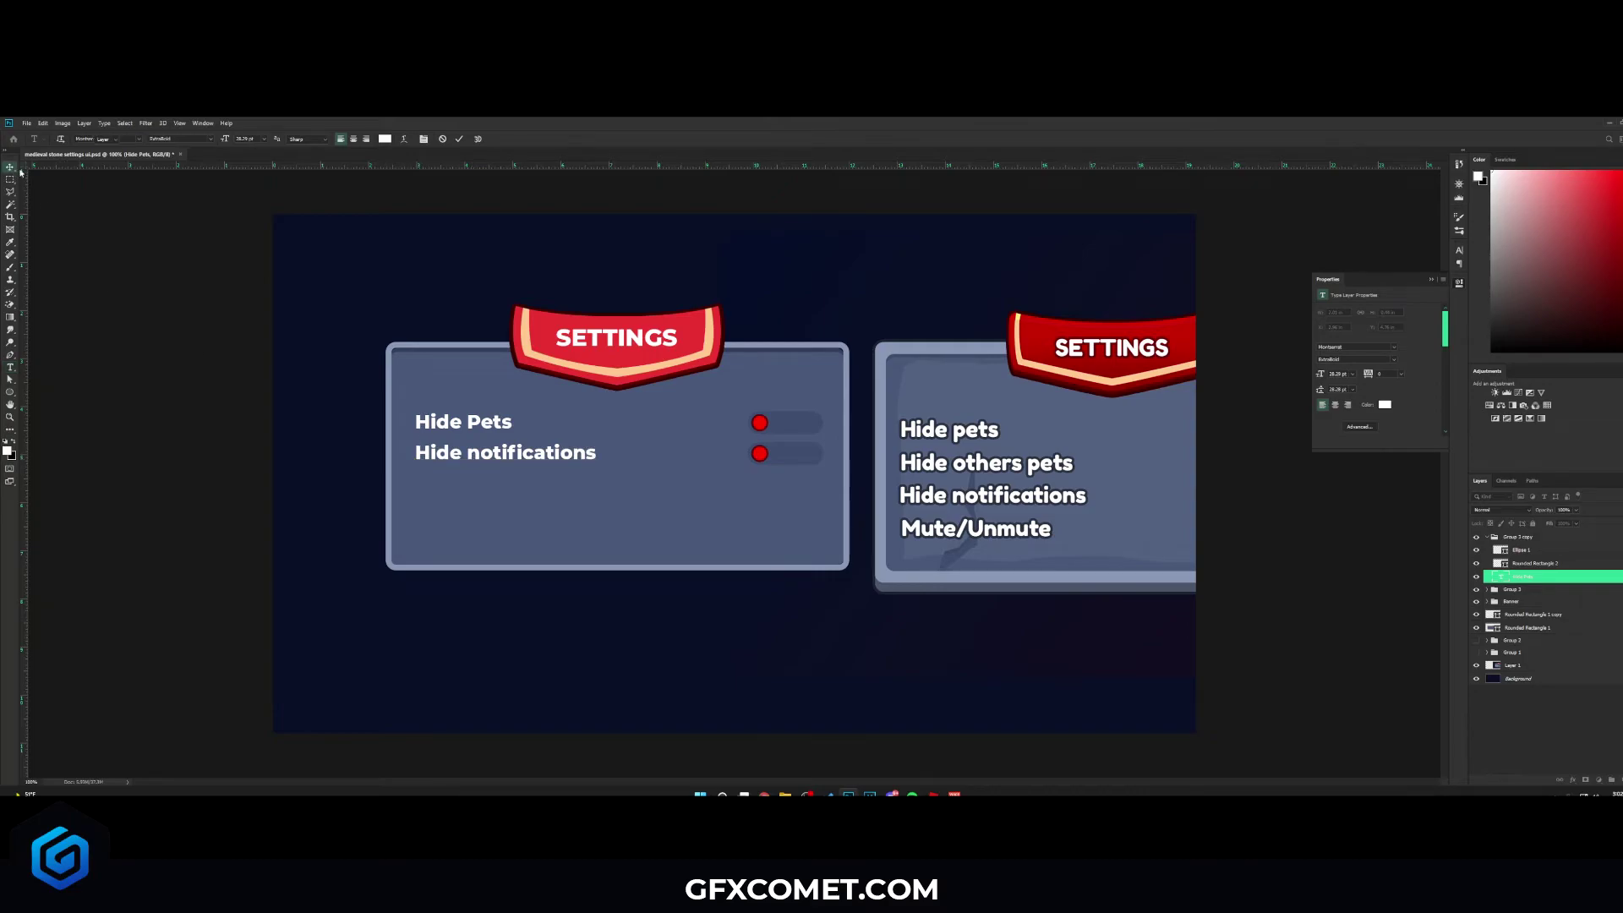
Step: Recolour the second row's toggle knob bright green and its stroke dark green
{"action": "double_click", "coordinate": [1500, 549]}
{"action": "key", "text": "ctrl+v"}
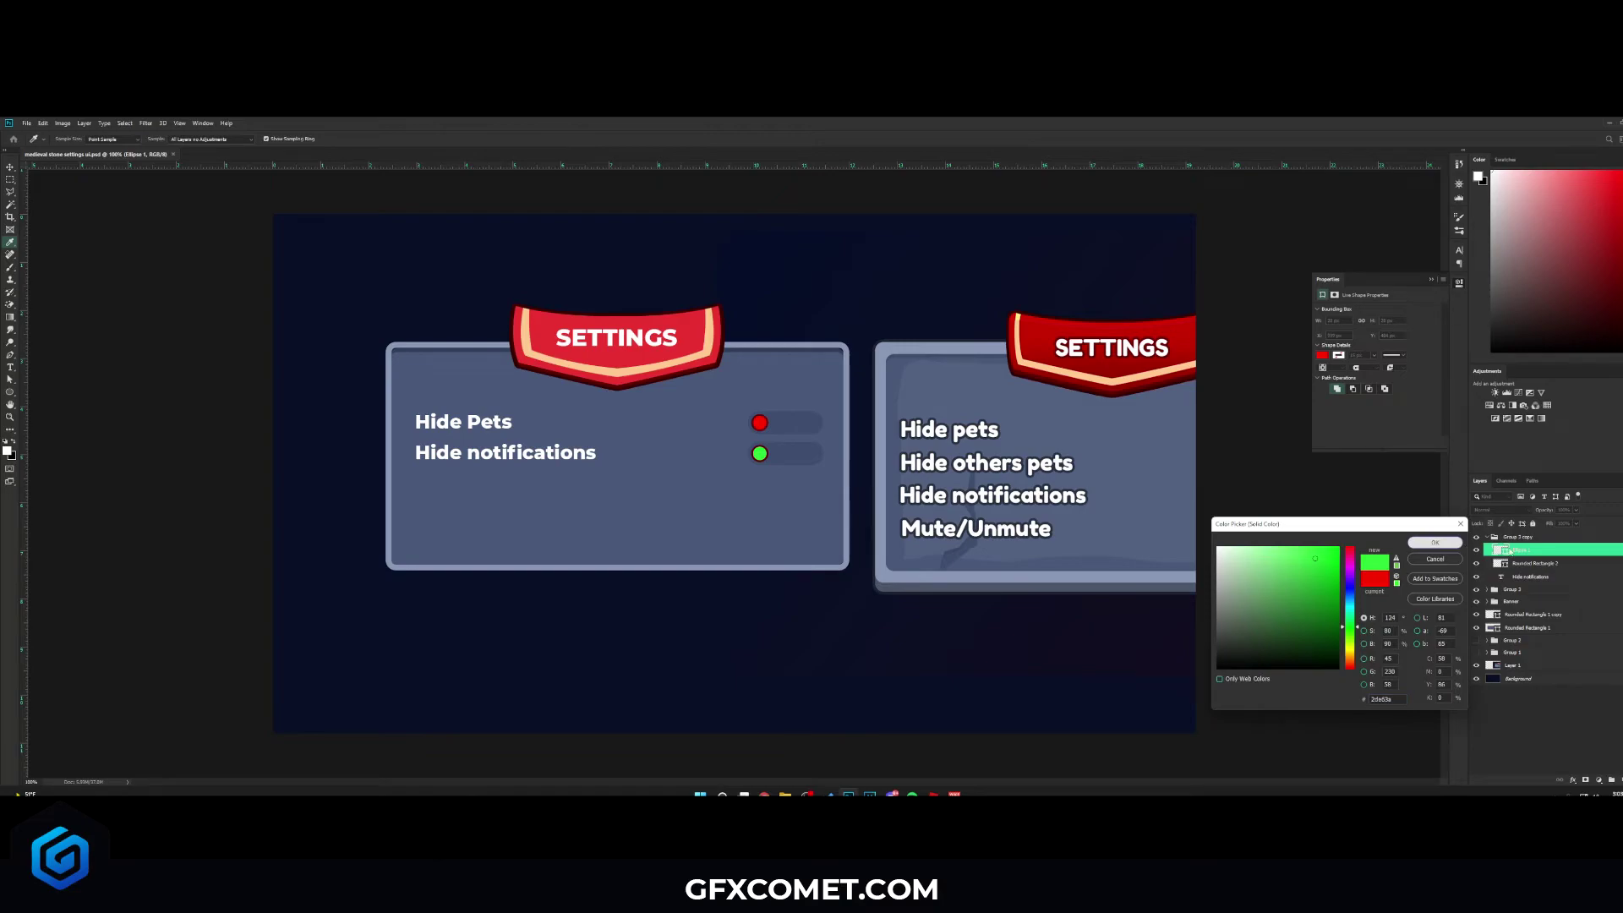
{"action": "left_click", "coordinate": [1435, 543]}
{"action": "double_click", "coordinate": [1563, 549]}
{"action": "left_click", "coordinate": [1167, 530]}
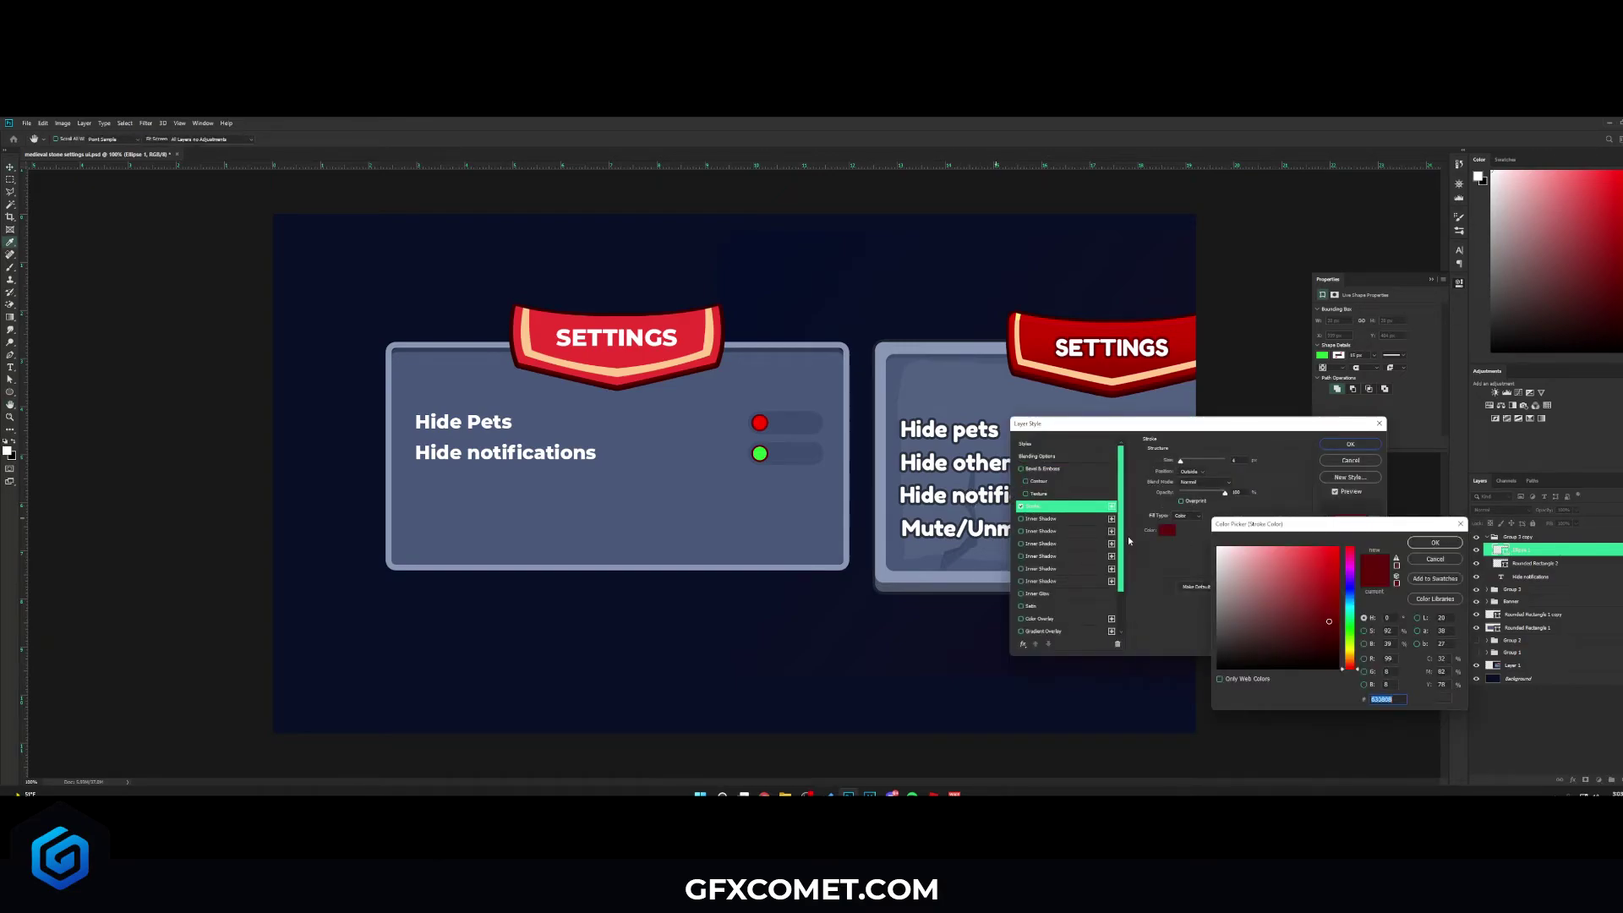
{"action": "key", "text": "ctrl+v"}
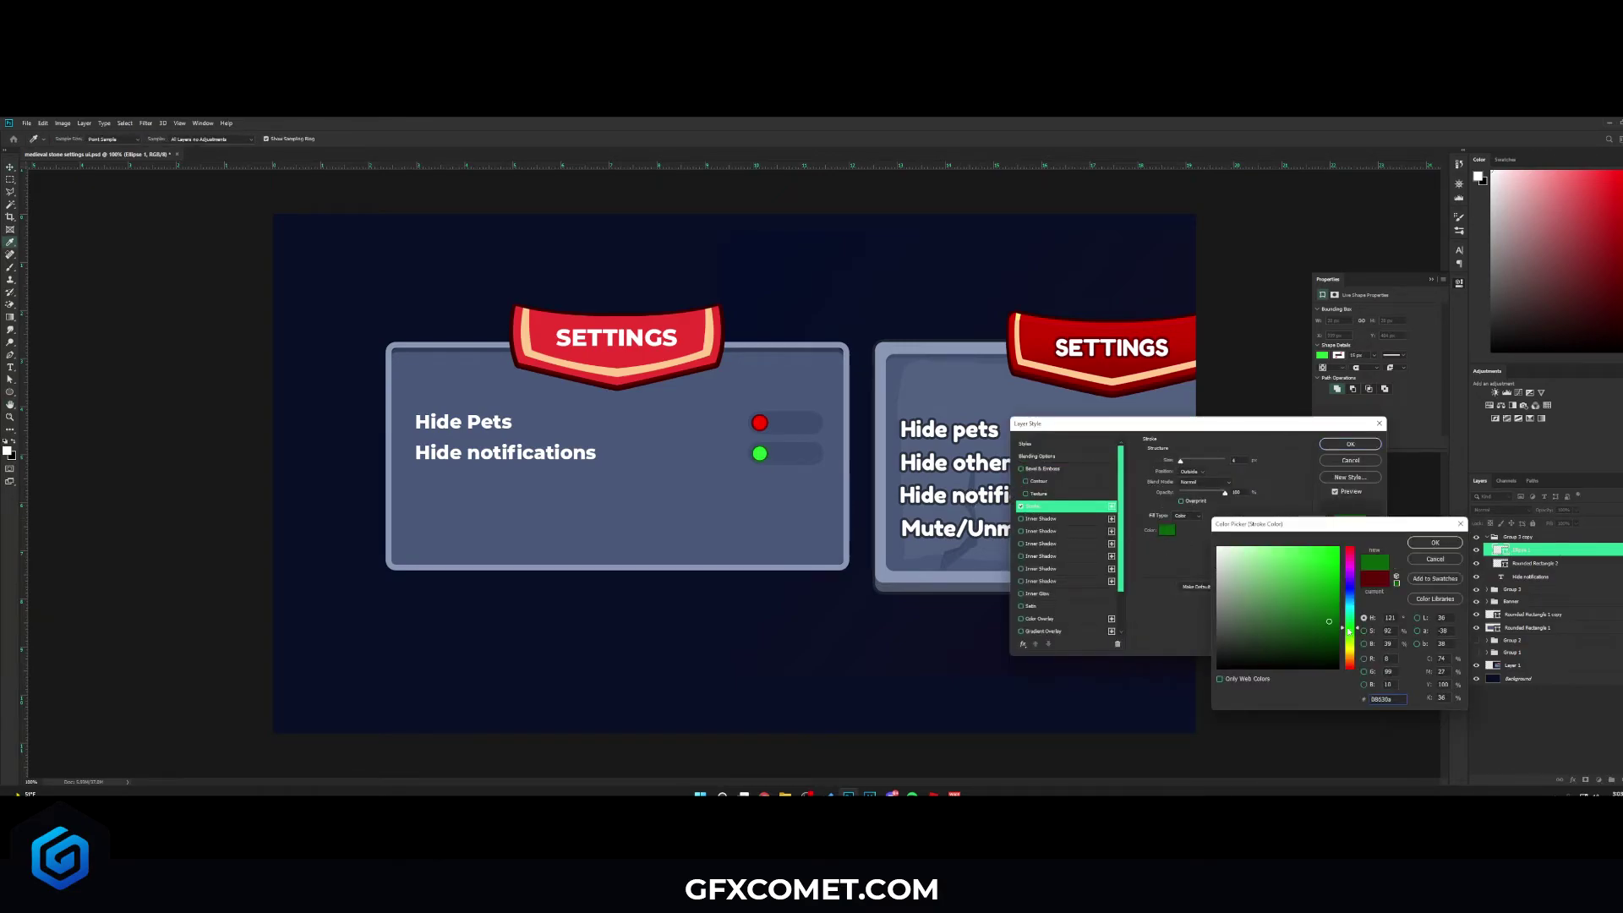
{"action": "left_click", "coordinate": [1435, 543]}
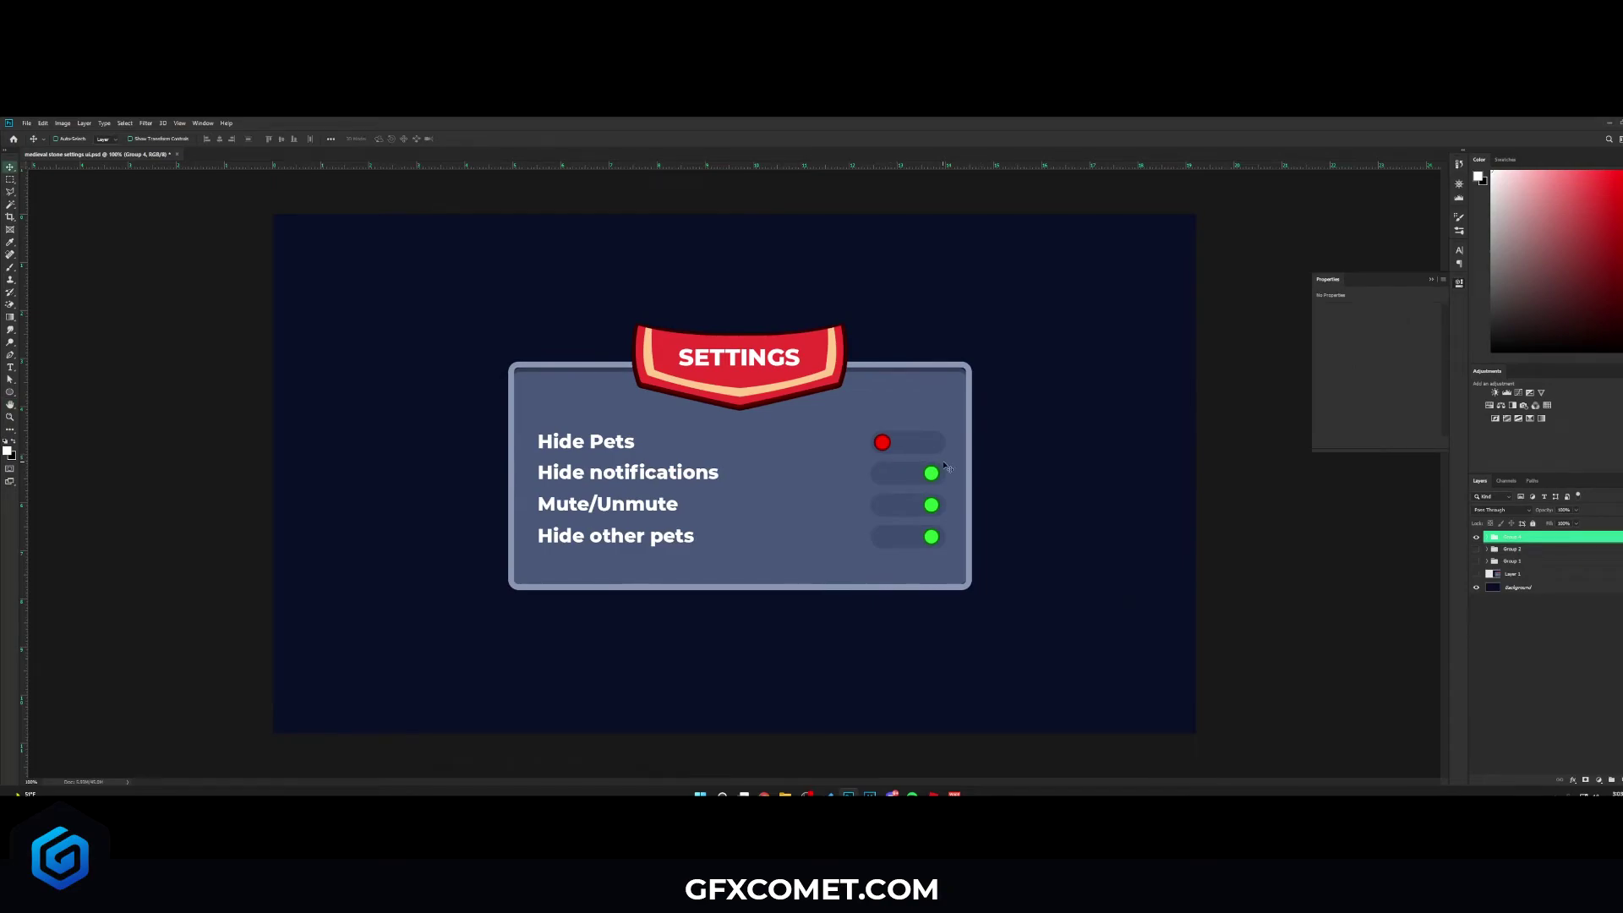
Step: Hide the new settings panel group, show the reference image layer and move it back toward the canvas centre
{"action": "left_click", "coordinate": [1477, 537]}
{"action": "left_click", "coordinate": [1476, 574]}
{"action": "left_click", "coordinate": [1515, 574]}
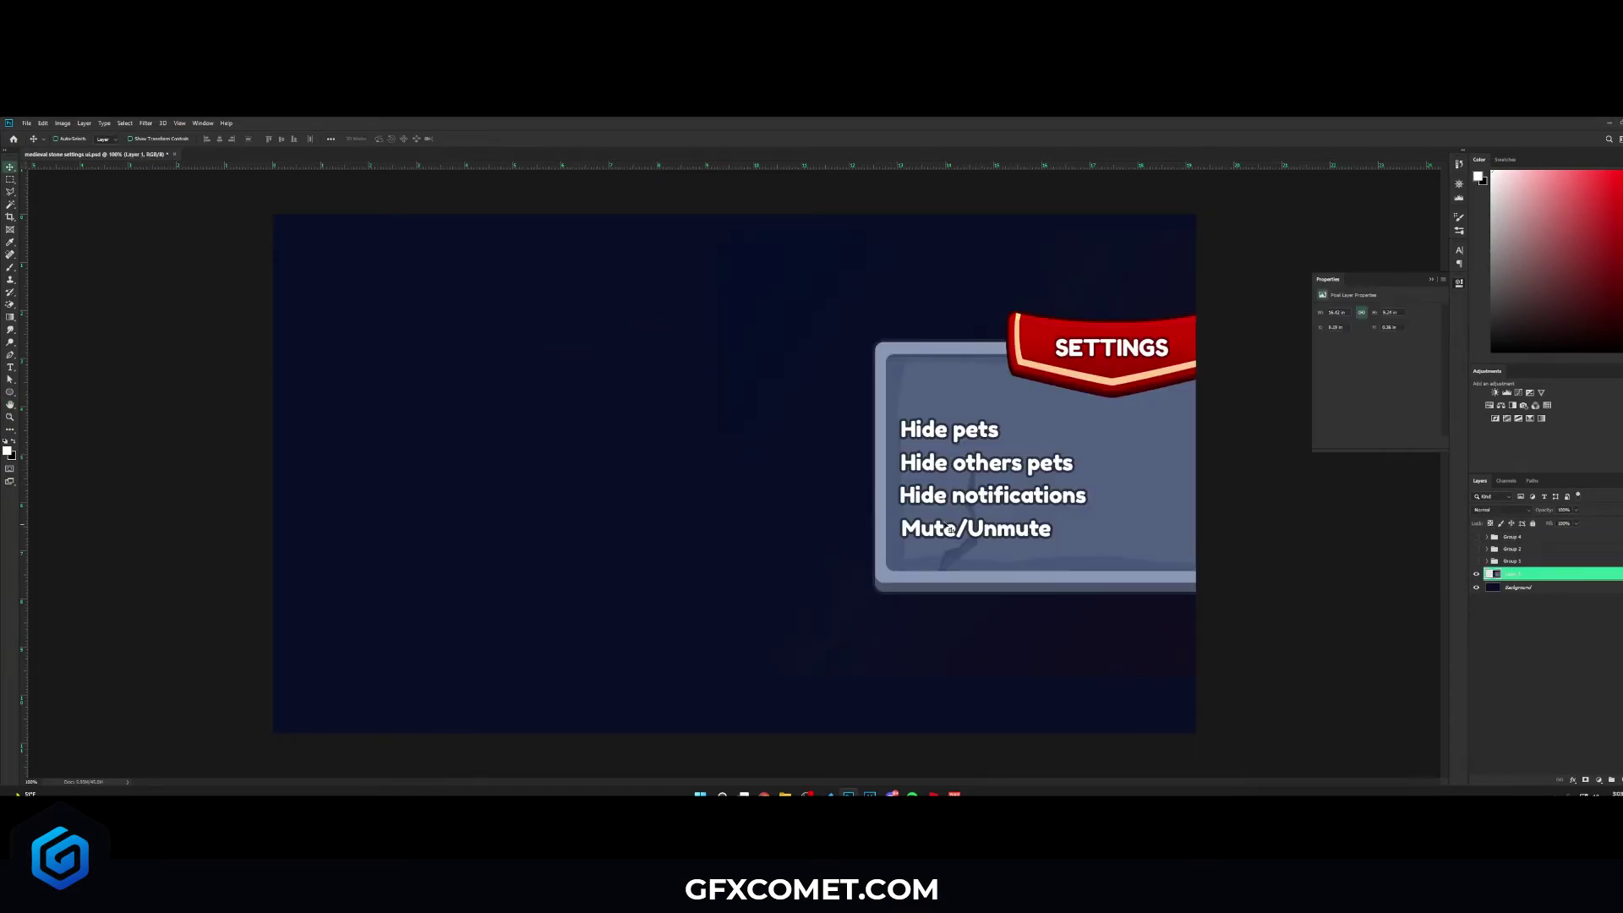
{"action": "left_click_drag", "start_coordinate": [1077, 510], "coordinate": [664, 492]}
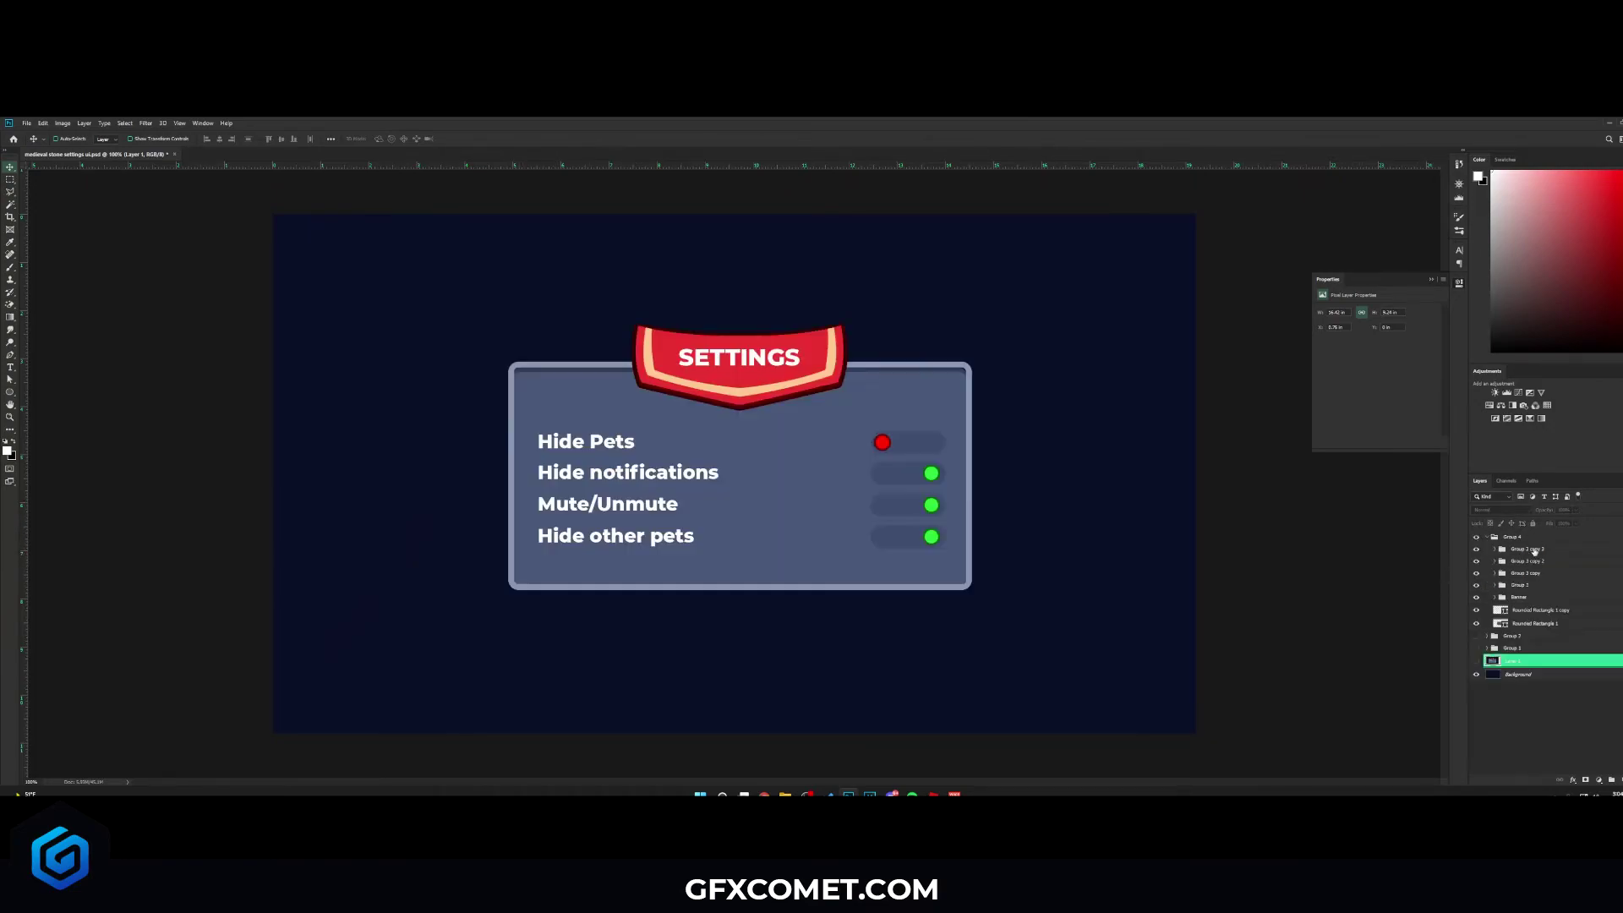
Step: Draw a jagged crack shape with the Pen tool above the panel's base rectangle and place it at the panel's lower edge, right of the labels
{"action": "left_click", "coordinate": [1536, 623]}
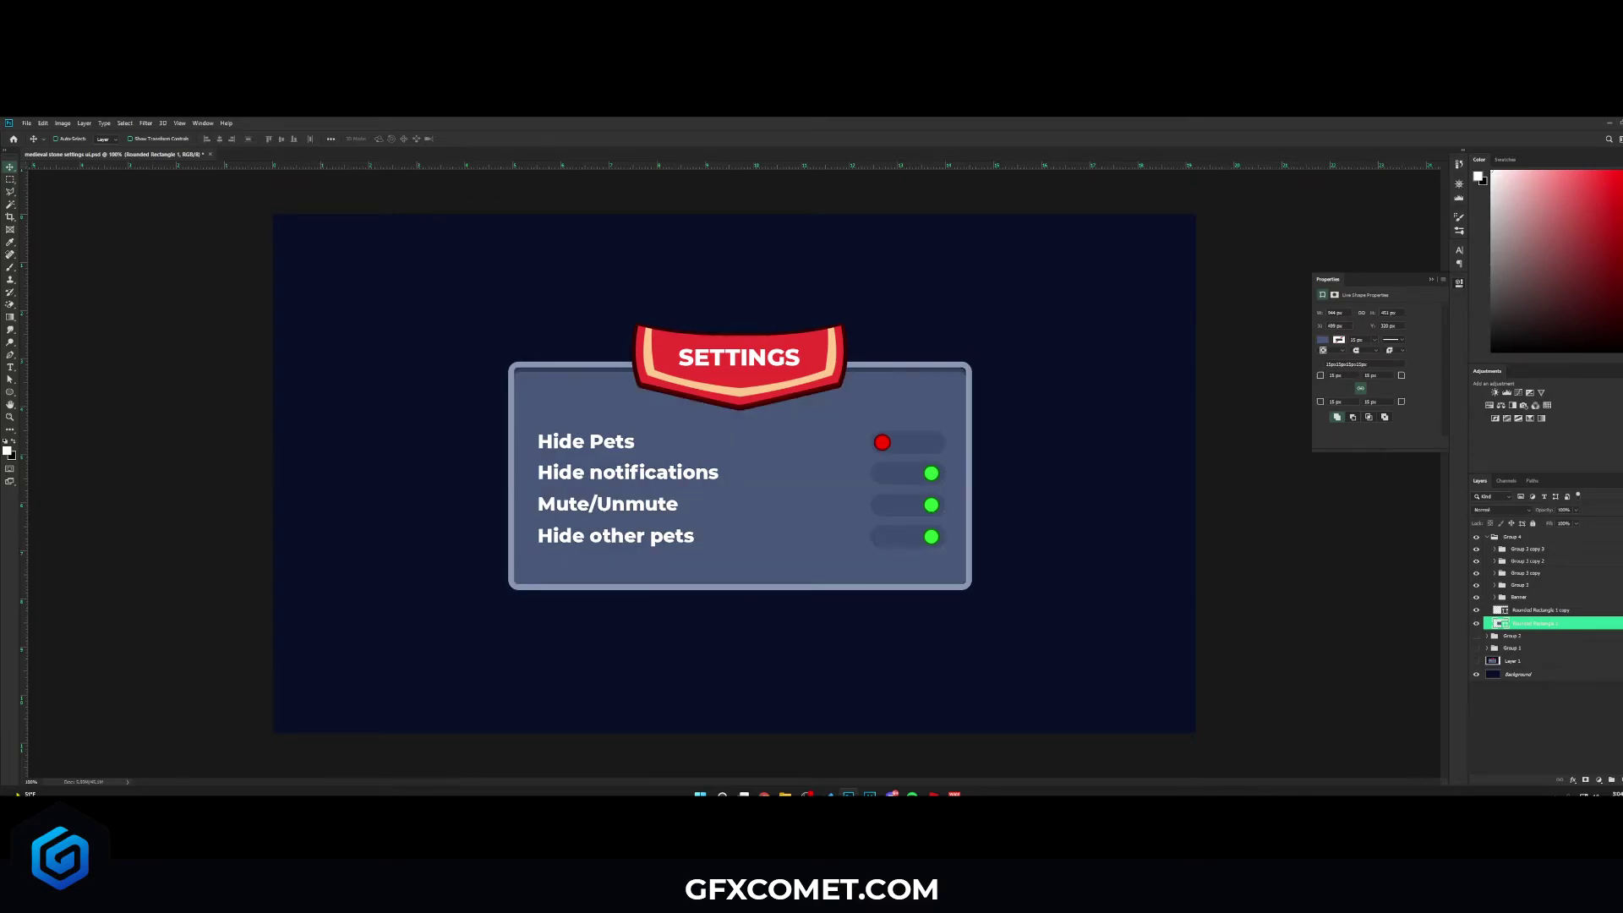
{"action": "left_click", "coordinate": [1620, 779]}
{"action": "left_click", "coordinate": [11, 357]}
{"action": "left_click", "coordinate": [647, 585]}
{"action": "left_click", "coordinate": [631, 560]}
{"action": "left_click", "coordinate": [642, 541]}
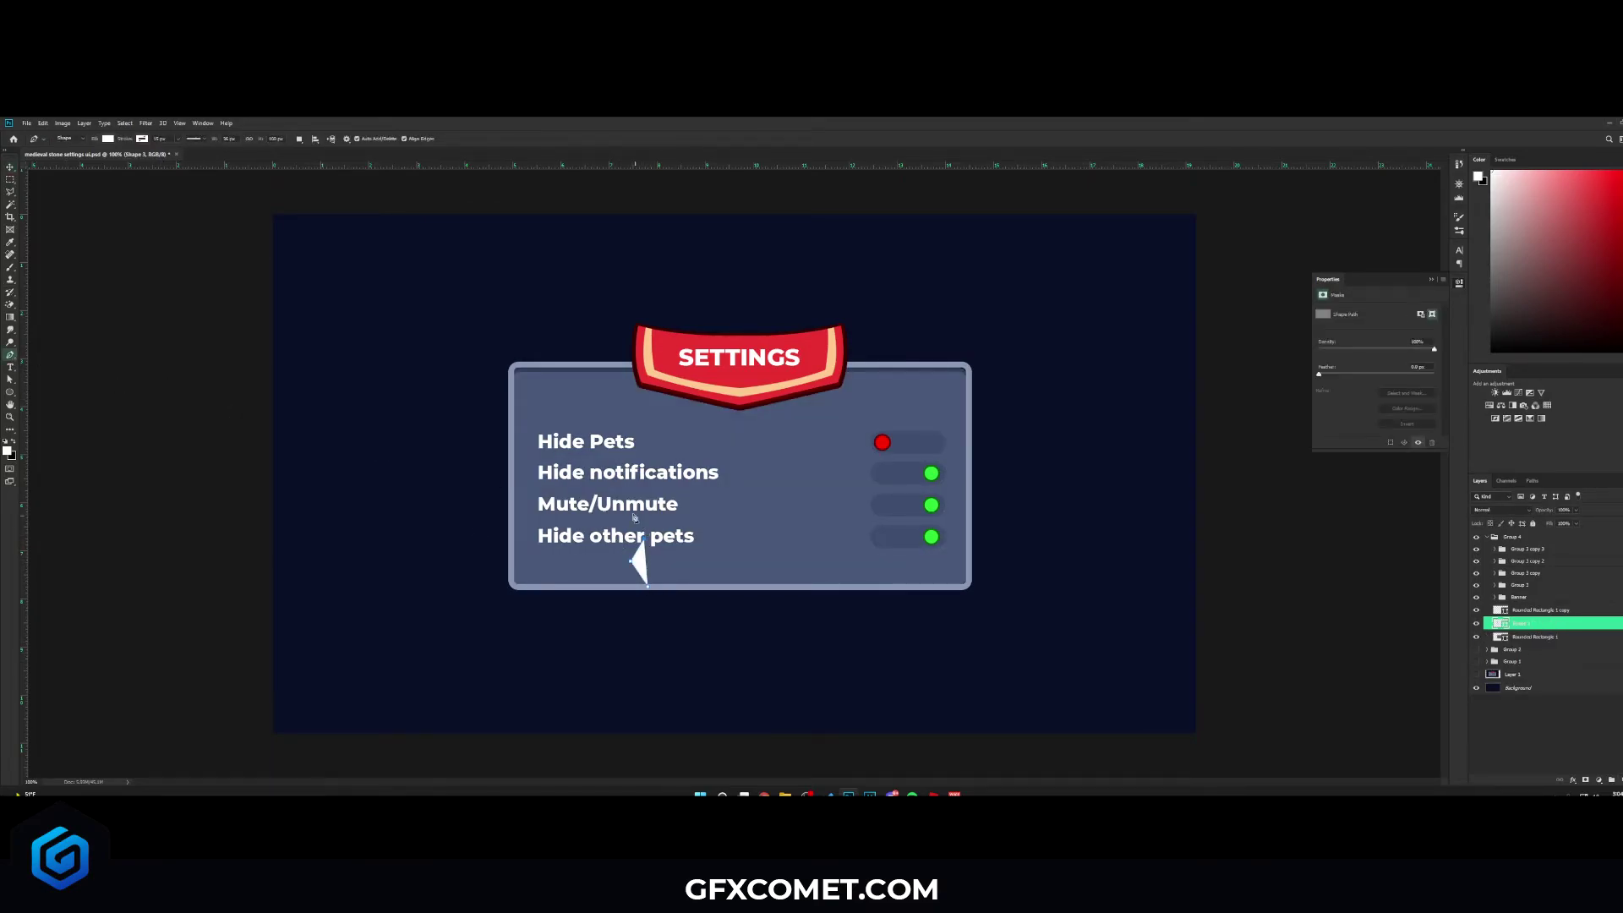
{"action": "left_click", "coordinate": [655, 492]}
{"action": "left_click", "coordinate": [639, 509]}
{"action": "left_click", "coordinate": [647, 510]}
{"action": "left_click", "coordinate": [643, 513]}
{"action": "left_click", "coordinate": [636, 514]}
{"action": "left_click", "coordinate": [643, 525]}
{"action": "left_click", "coordinate": [658, 547]}
{"action": "left_click", "coordinate": [653, 590]}
{"action": "key", "text": "v"}
{"action": "left_click_drag", "start_coordinate": [674, 575], "coordinate": [823, 574]}
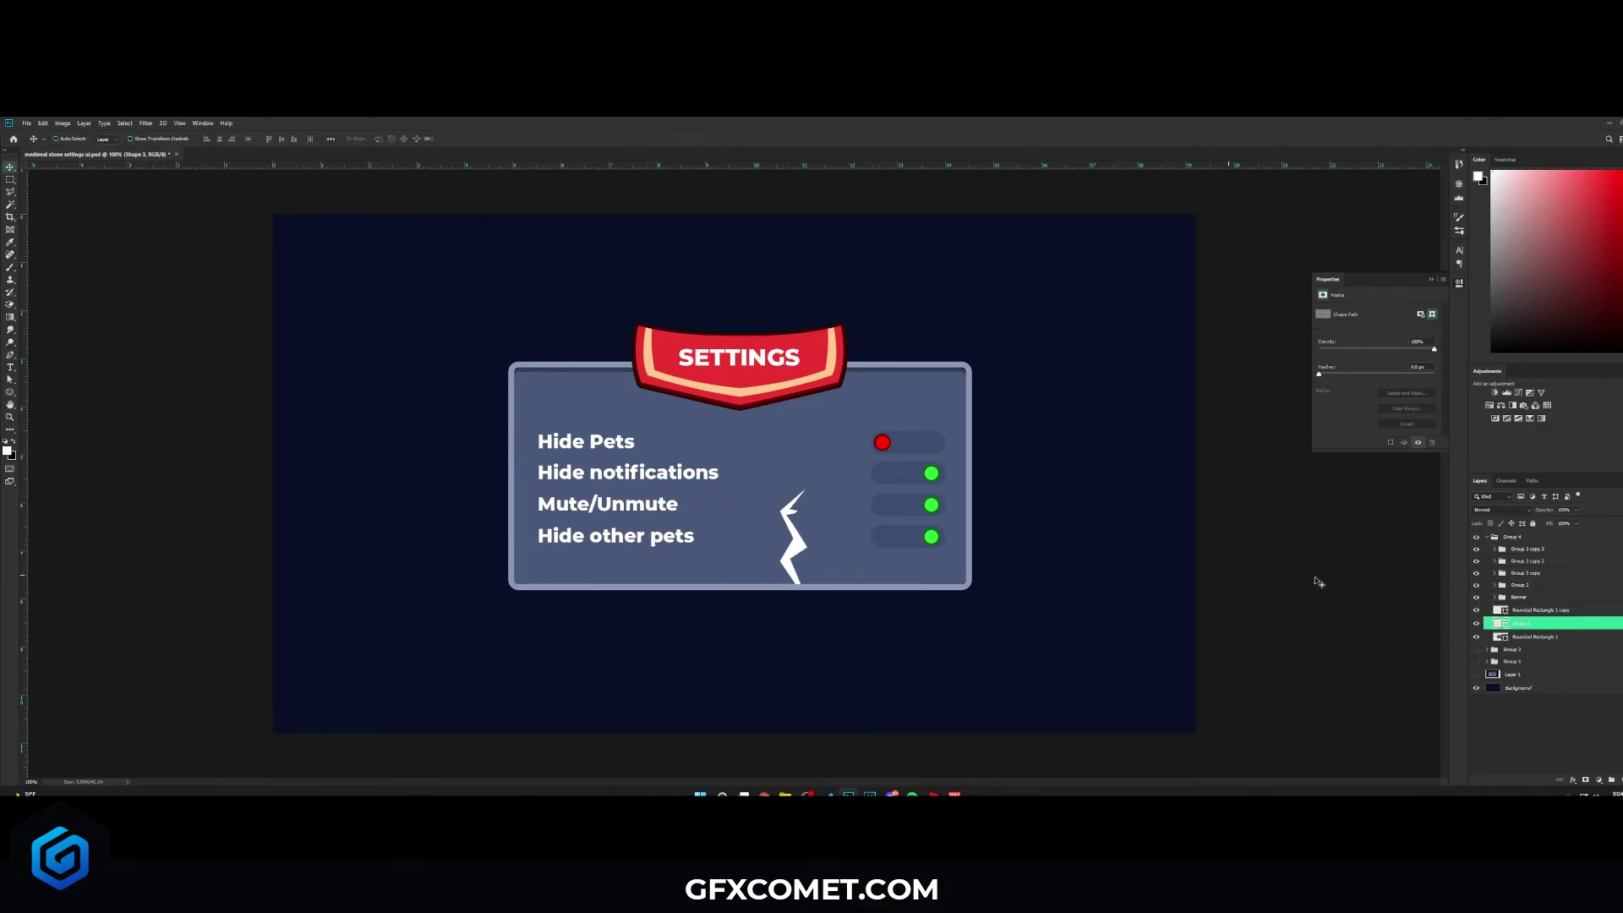
Step: Fill the crack shape with a darker shade of the panel's slate blue
{"action": "double_click", "coordinate": [1498, 625]}
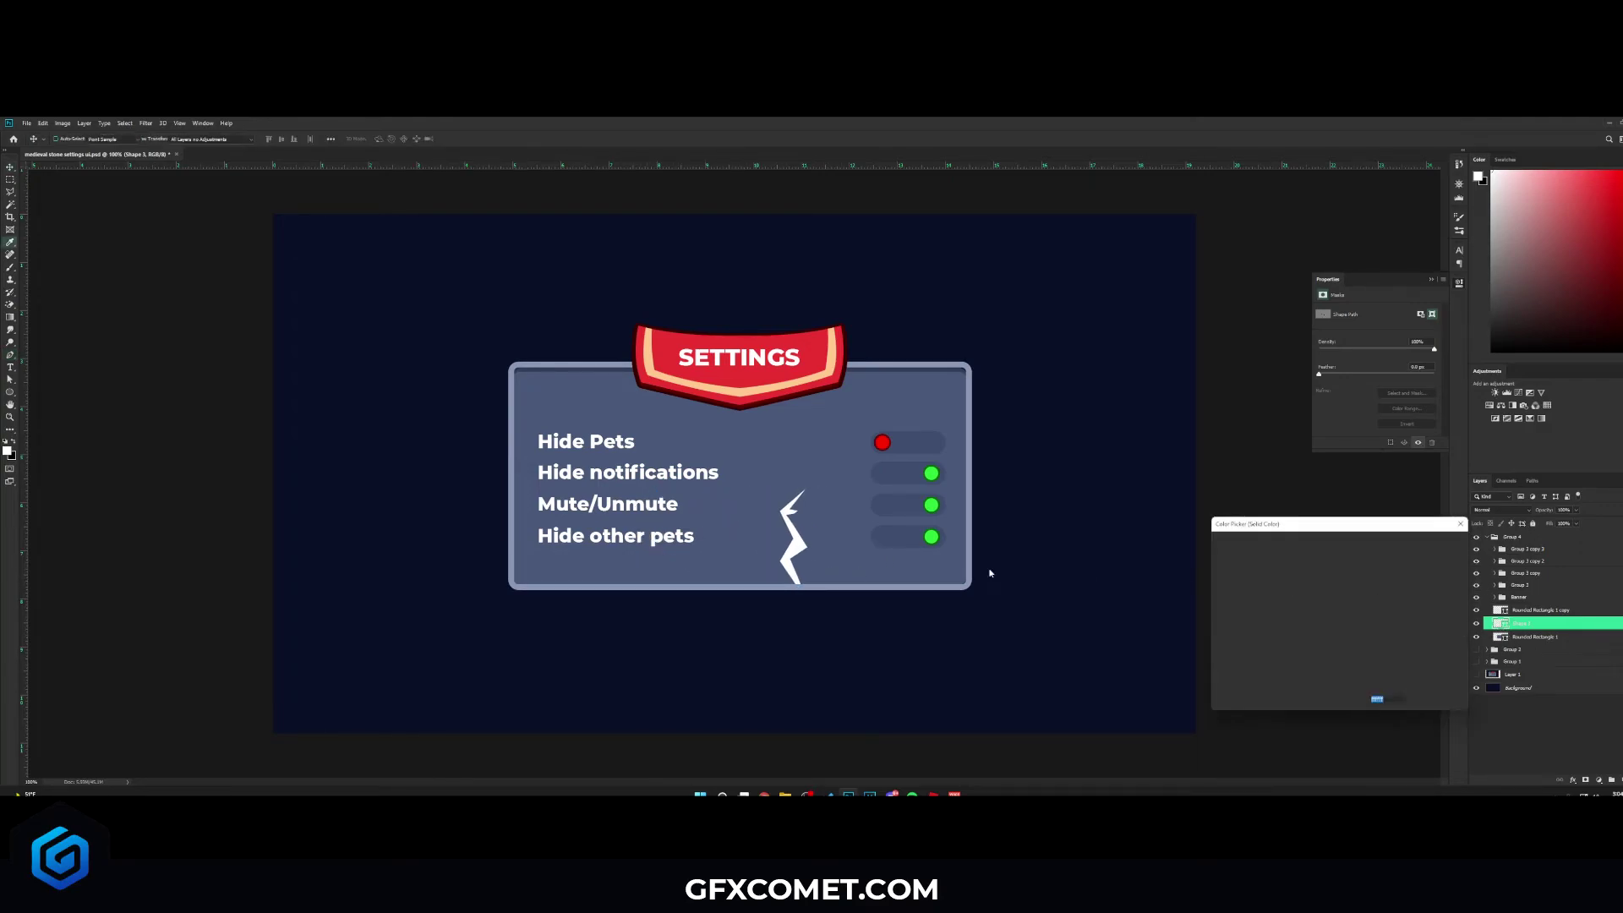
{"action": "left_click", "coordinate": [842, 502]}
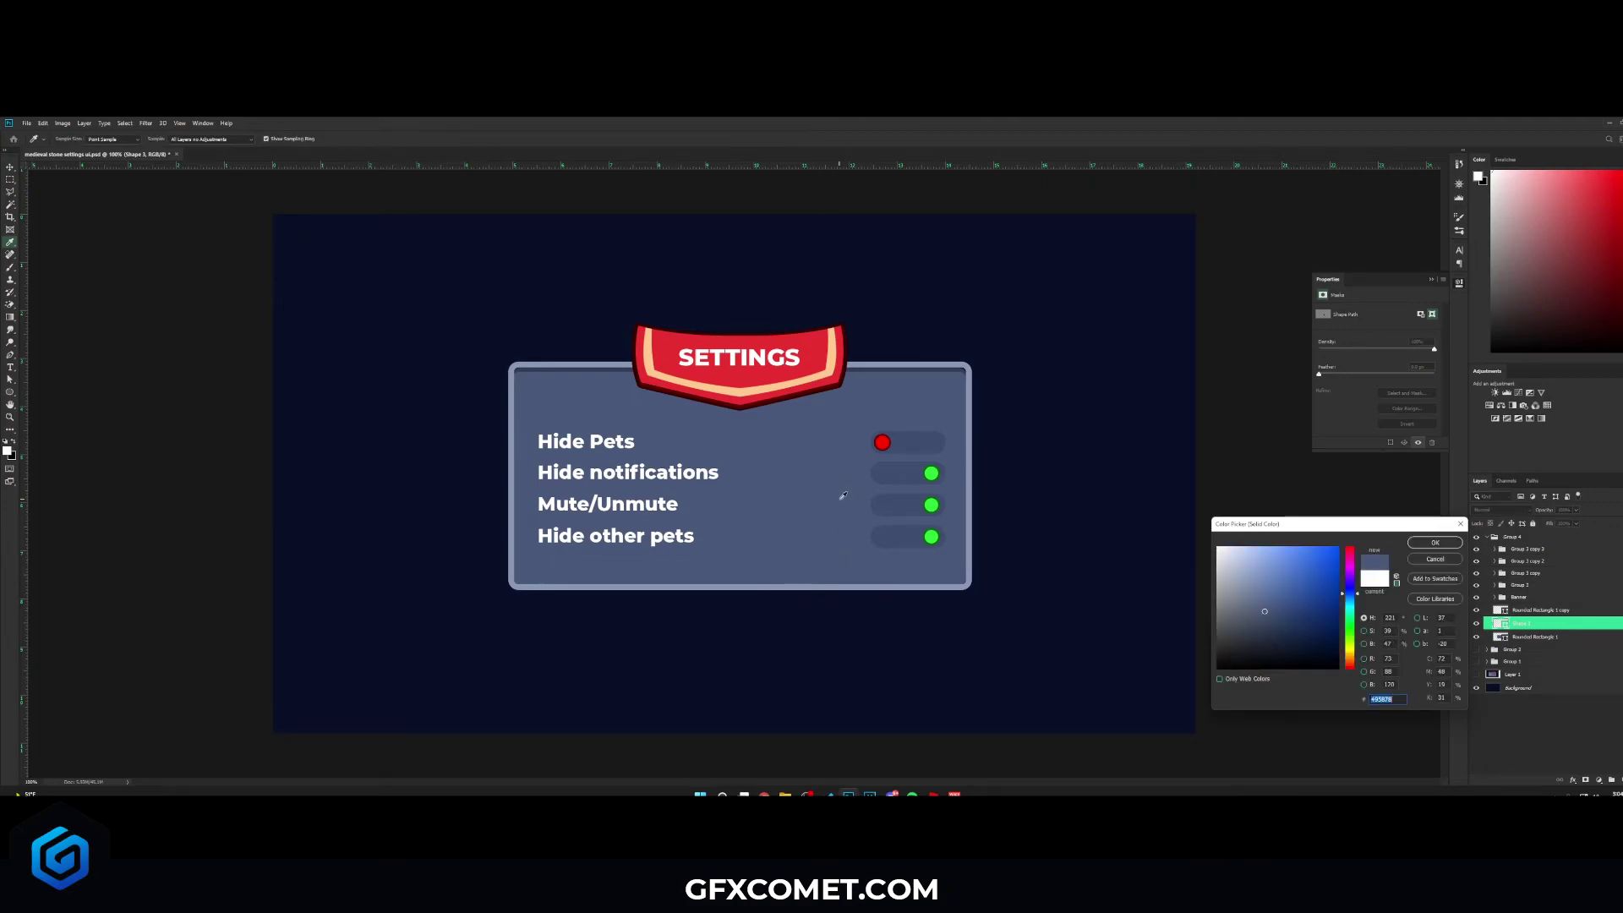
{"action": "left_click", "coordinate": [1268, 627]}
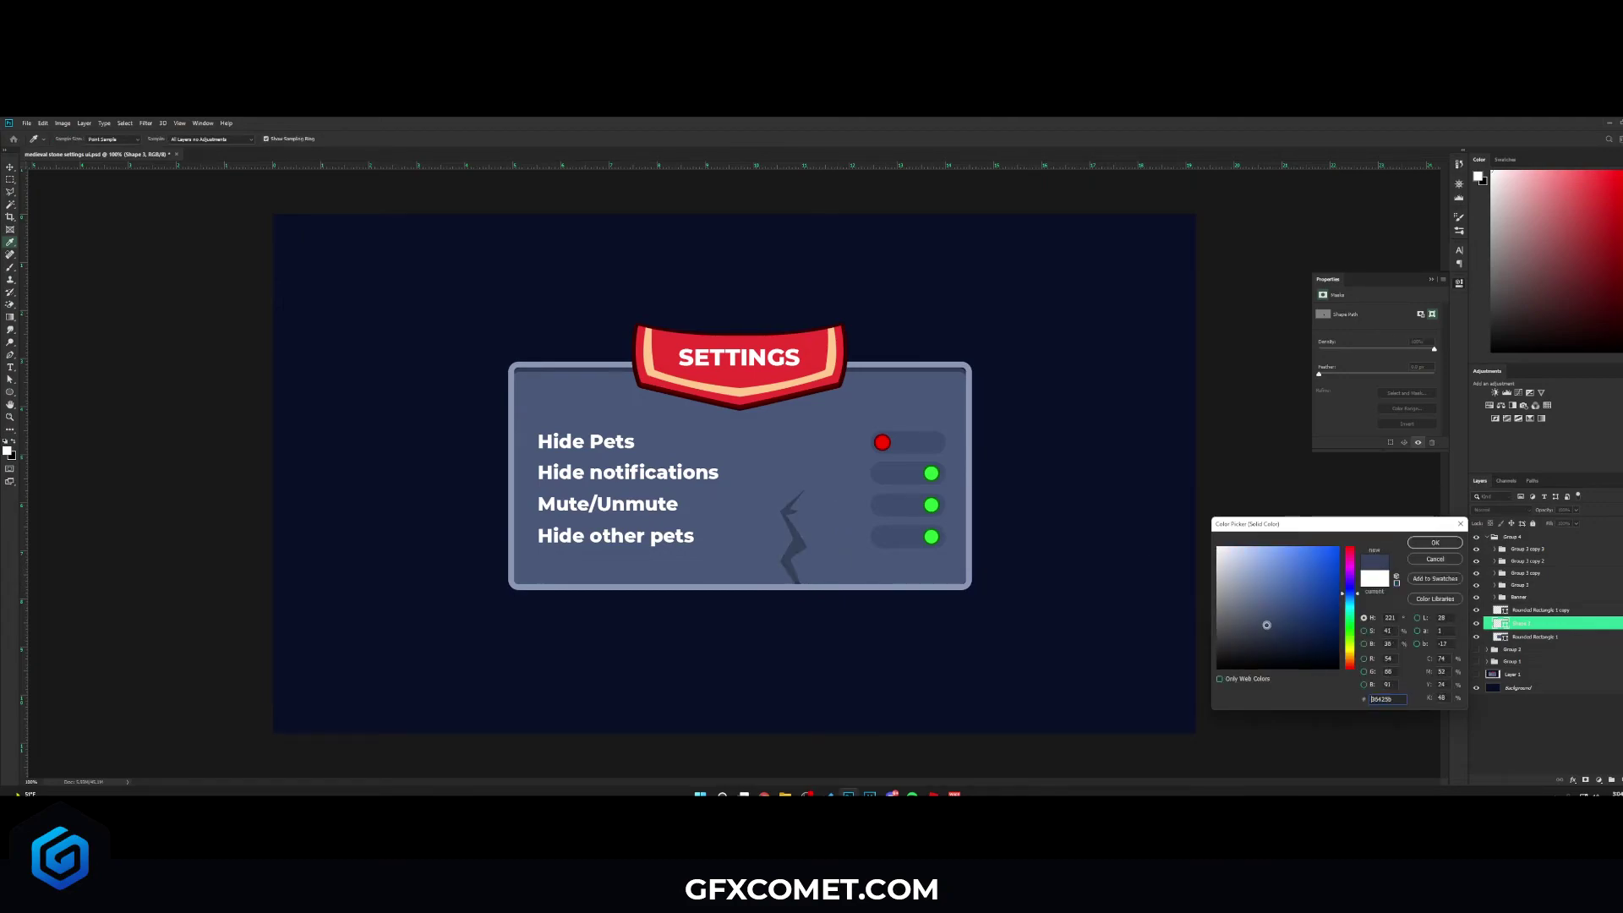
{"action": "left_click", "coordinate": [1435, 541]}
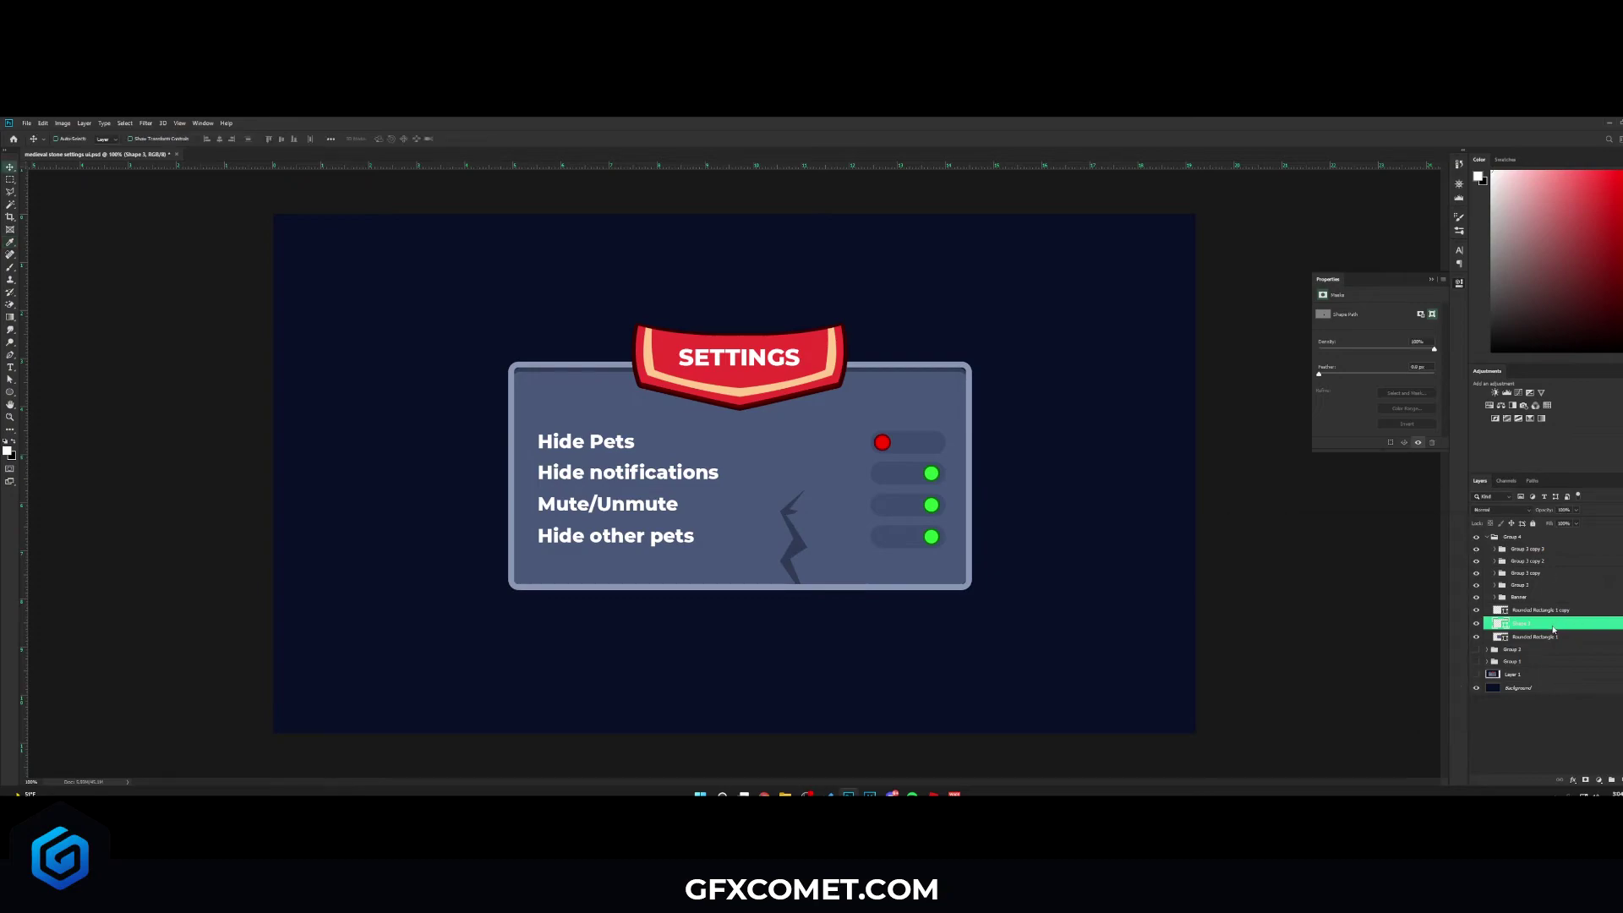
Step: Add a black inner shadow to the crack shape and slightly increase the shadow's distance
{"action": "right_click", "coordinate": [1519, 624]}
{"action": "left_click", "coordinate": [1548, 237]}
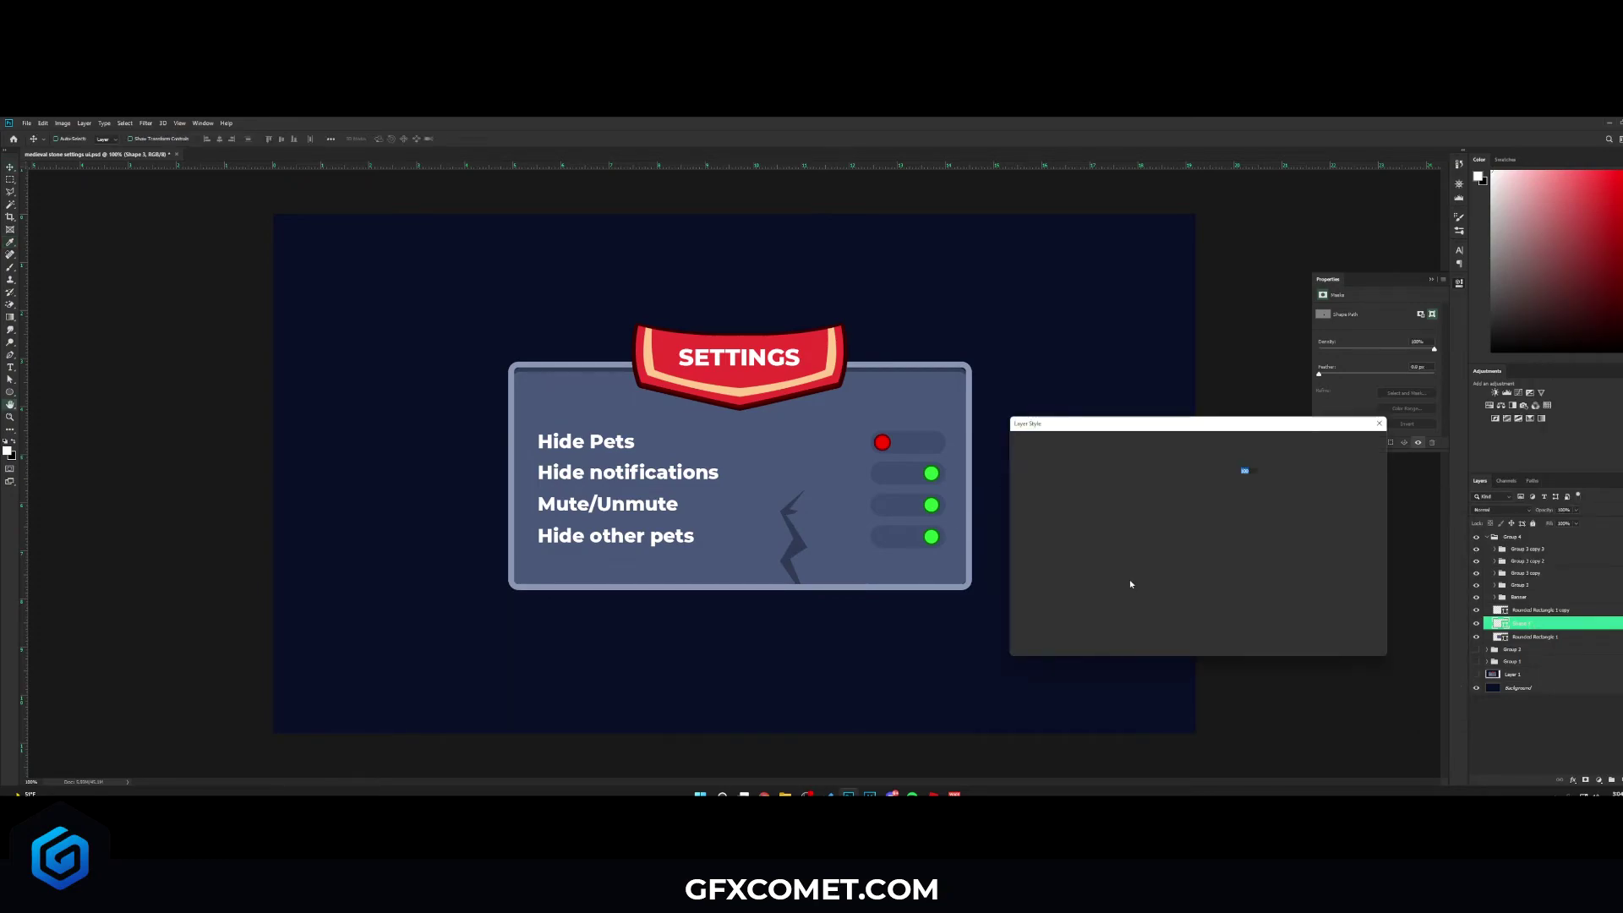
{"action": "left_click", "coordinate": [1048, 521]}
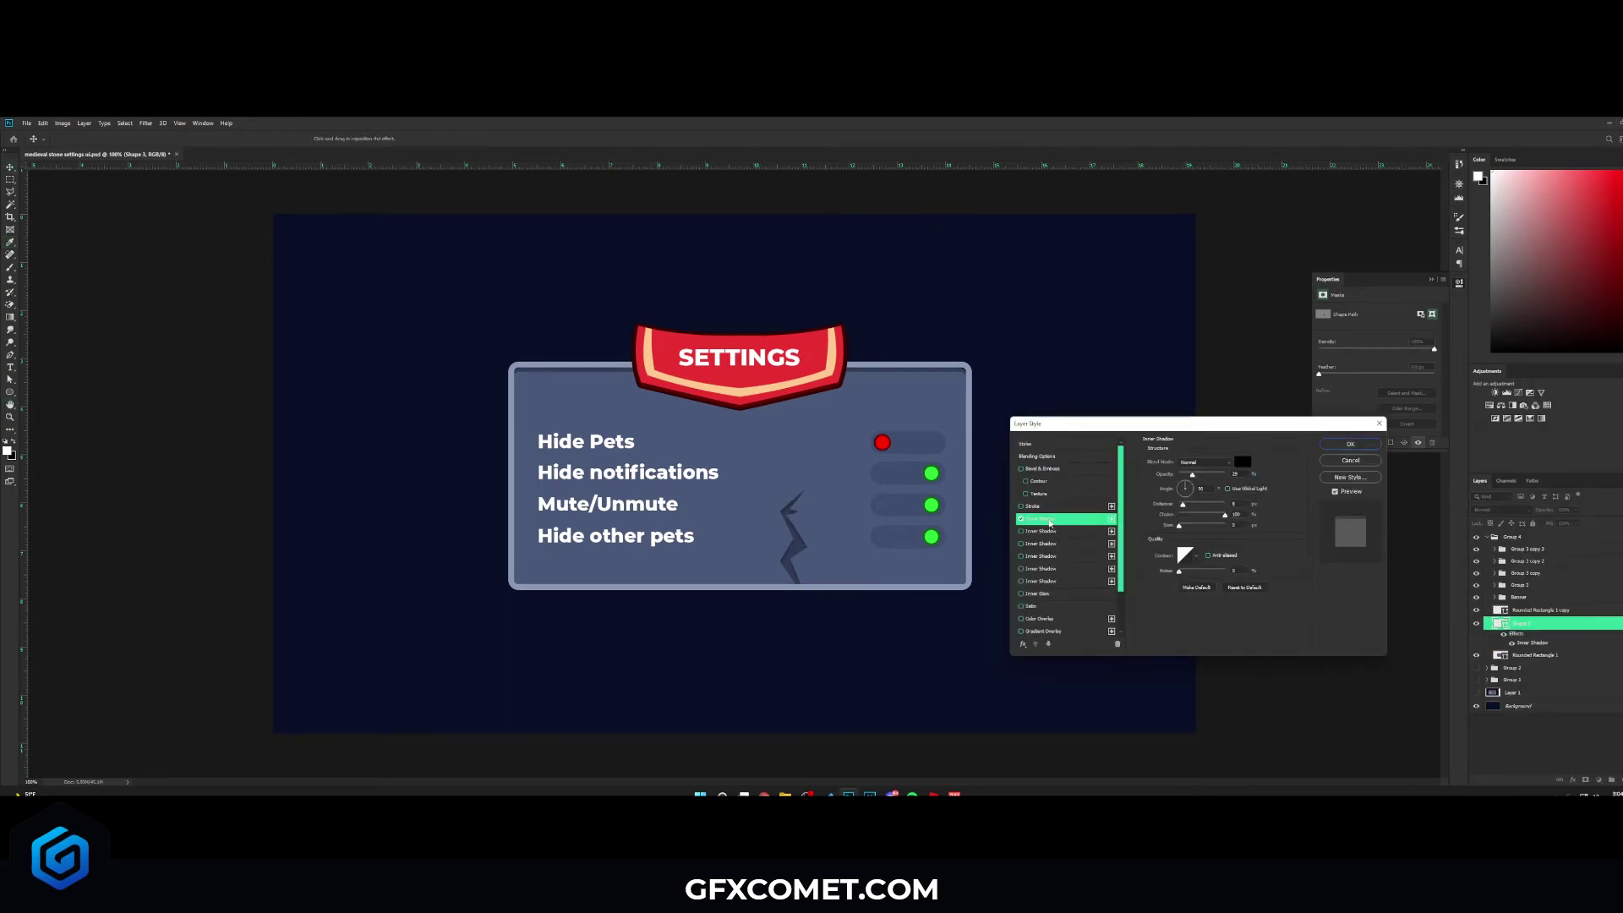
{"action": "left_click_drag", "start_coordinate": [1181, 506], "coordinate": [1184, 506]}
{"action": "left_click_drag", "start_coordinate": [1222, 425], "coordinate": [1147, 425]}
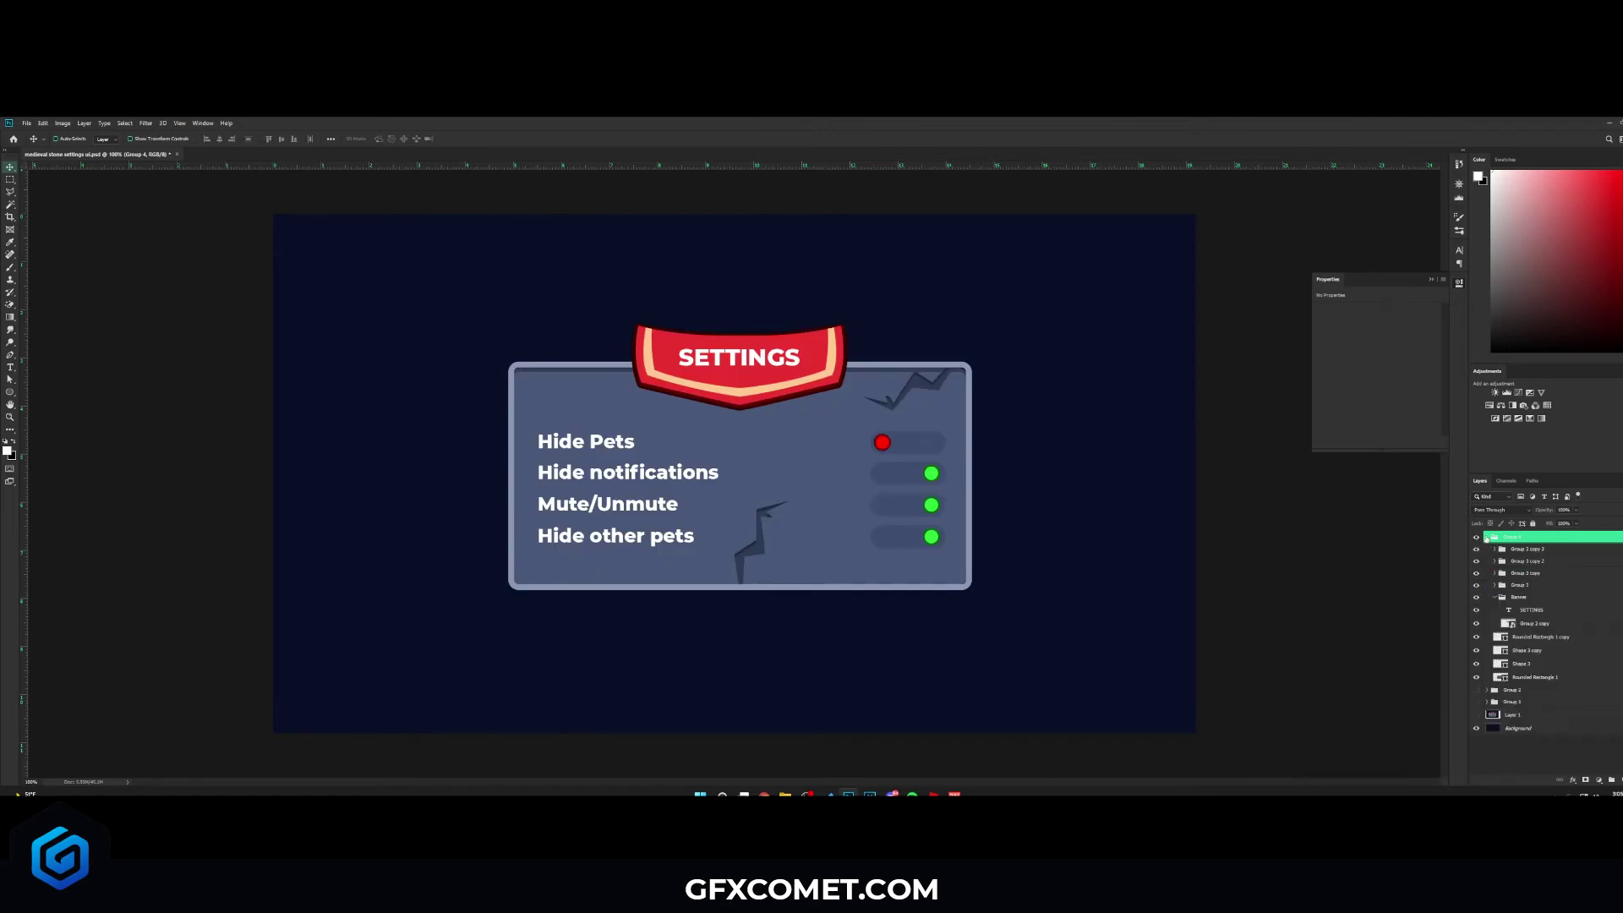
Step: Draw a small circle above the toggle row groups, centred on the panel's upper-right corner, as a close button
{"action": "left_click", "coordinate": [1530, 548]}
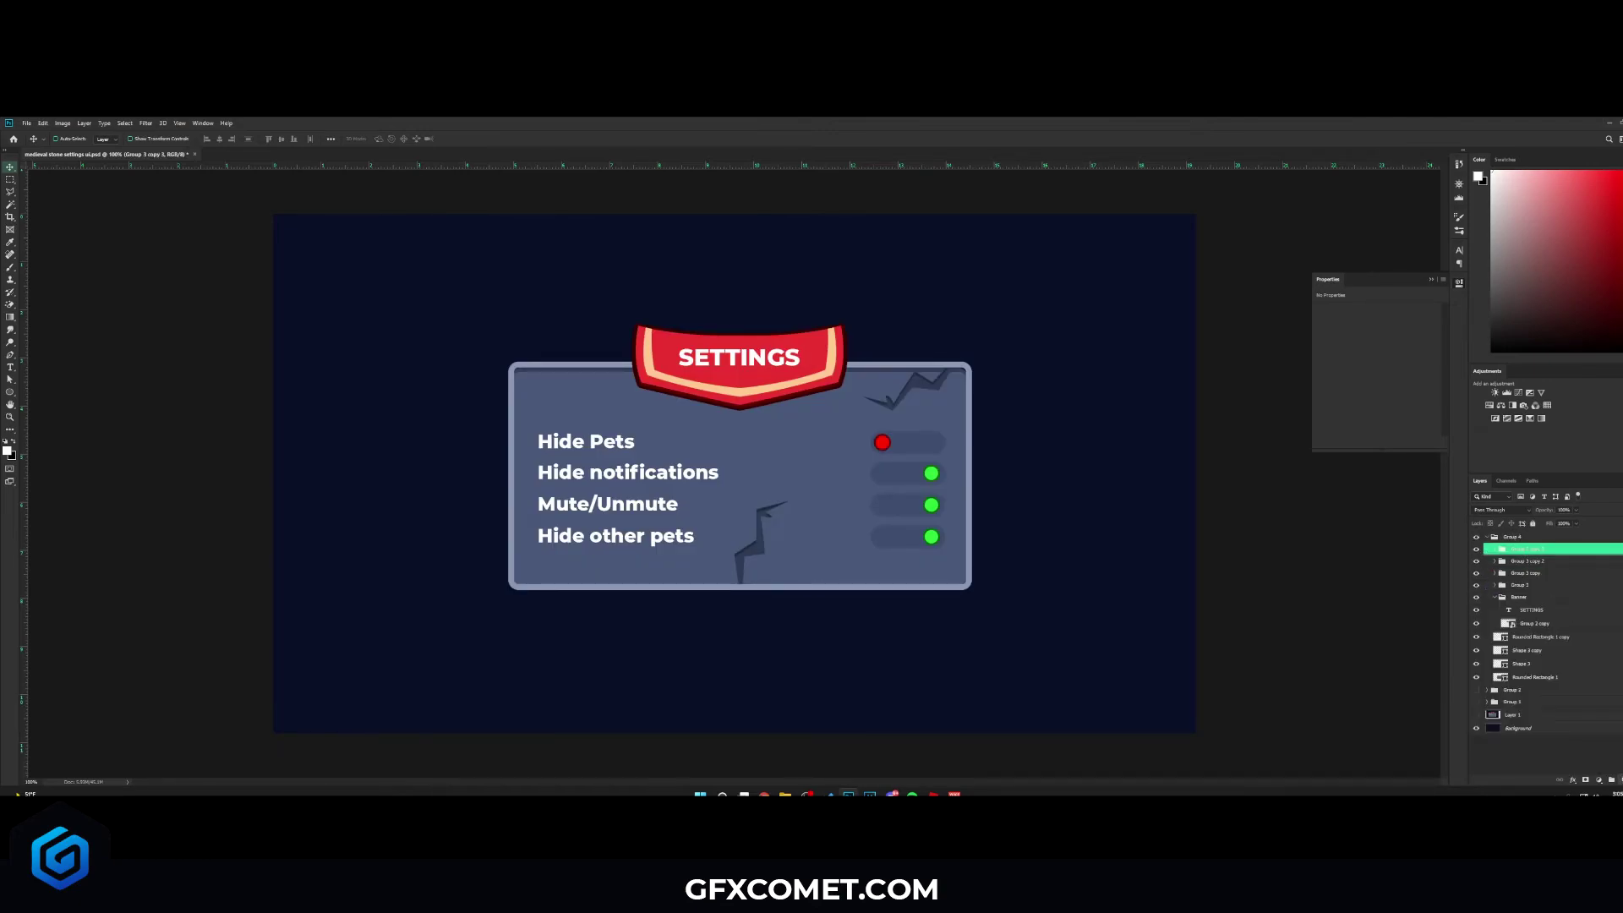
{"action": "key", "text": "ctrl+shift+alt+n"}
{"action": "left_click", "coordinate": [11, 394]}
{"action": "left_click", "coordinate": [51, 402]}
{"action": "left_click_drag", "start_coordinate": [951, 354], "coordinate": [975, 378]}
{"action": "key", "text": "v"}
{"action": "key", "text": "Right"}
{"action": "key", "text": "Right"}
Step: Fill the close button circle with the red sampled from the SETTINGS banner
{"action": "double_click", "coordinate": [1501, 551]}
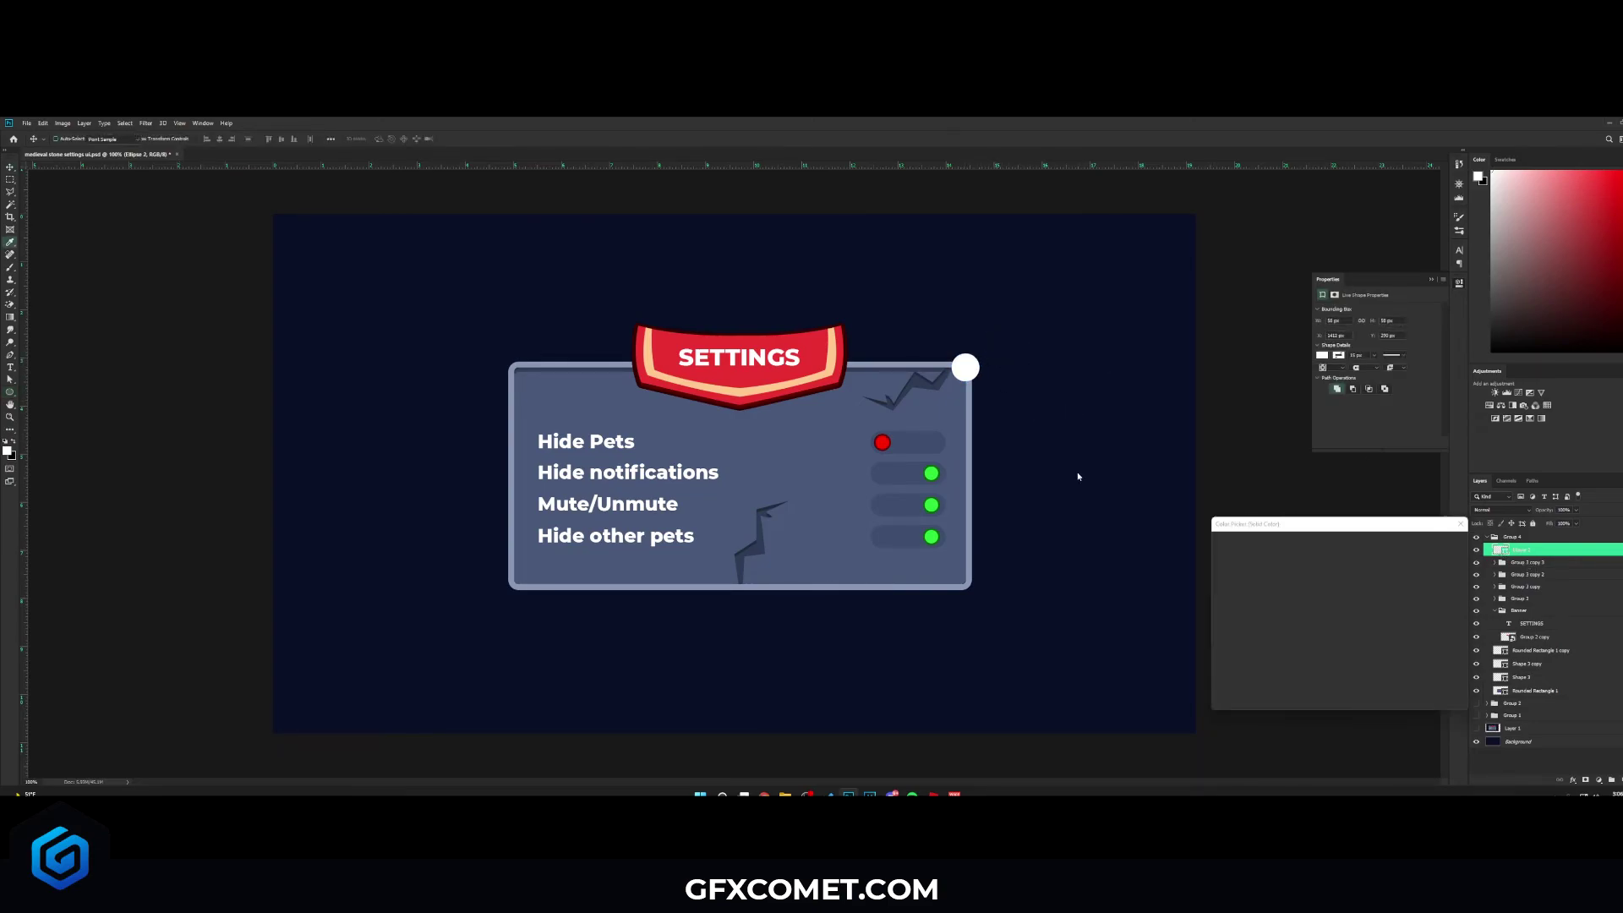
{"action": "left_click", "coordinate": [818, 356]}
{"action": "left_click", "coordinate": [1441, 542]}
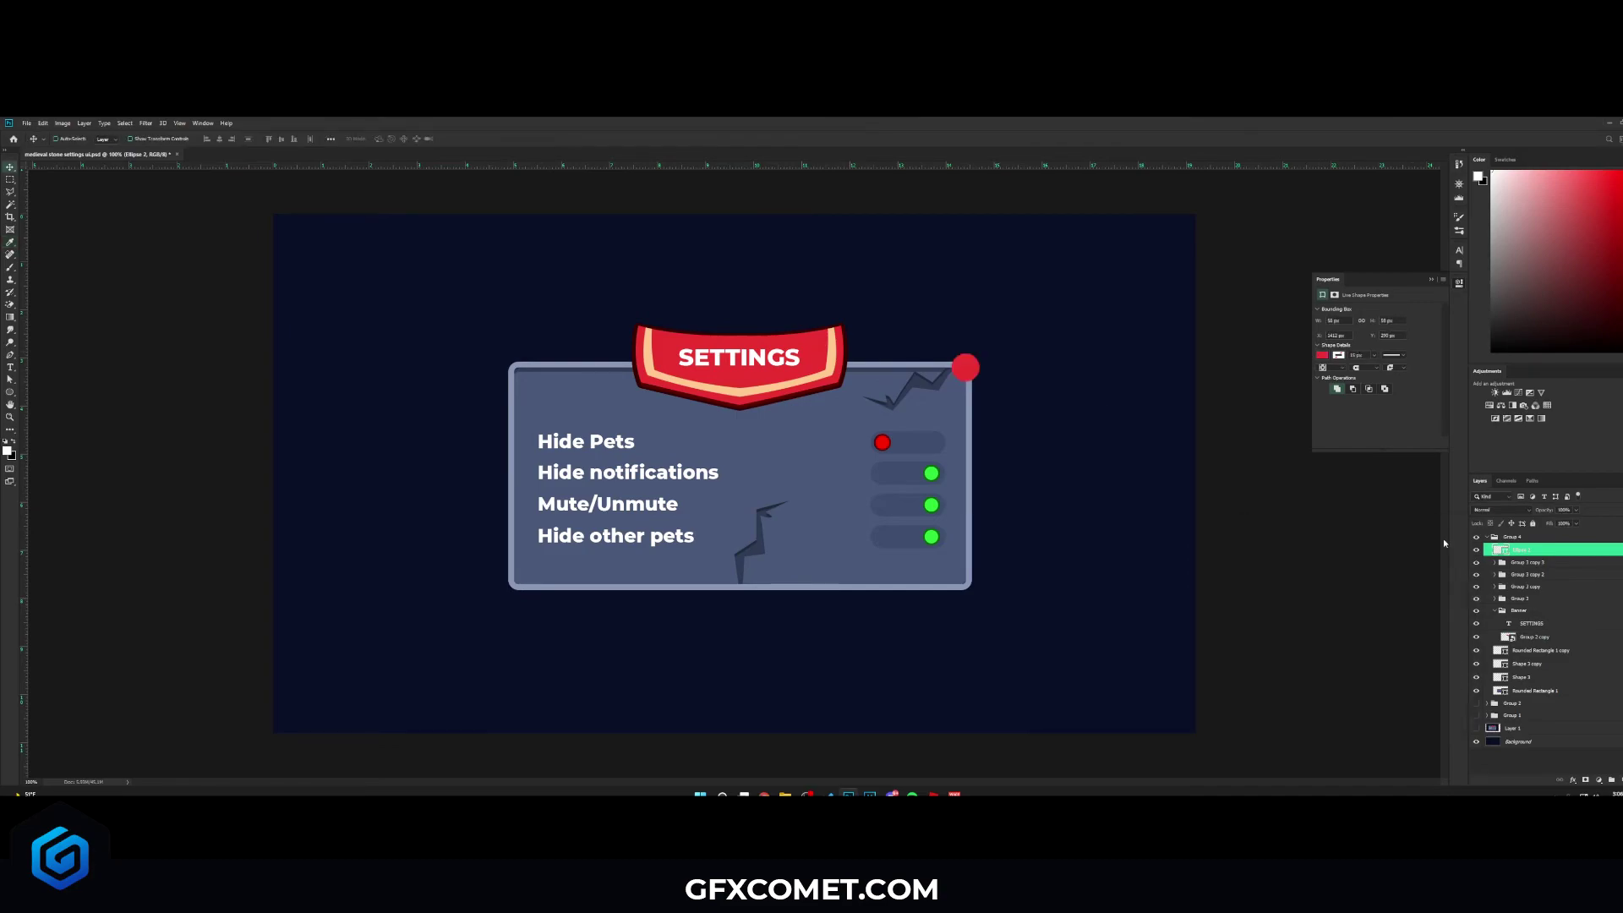
Step: Add a white "X" text layer on the red close button, scaled and positioned to fit inside the circle
{"action": "key", "text": "t"}
{"action": "left_click", "coordinate": [969, 369]}
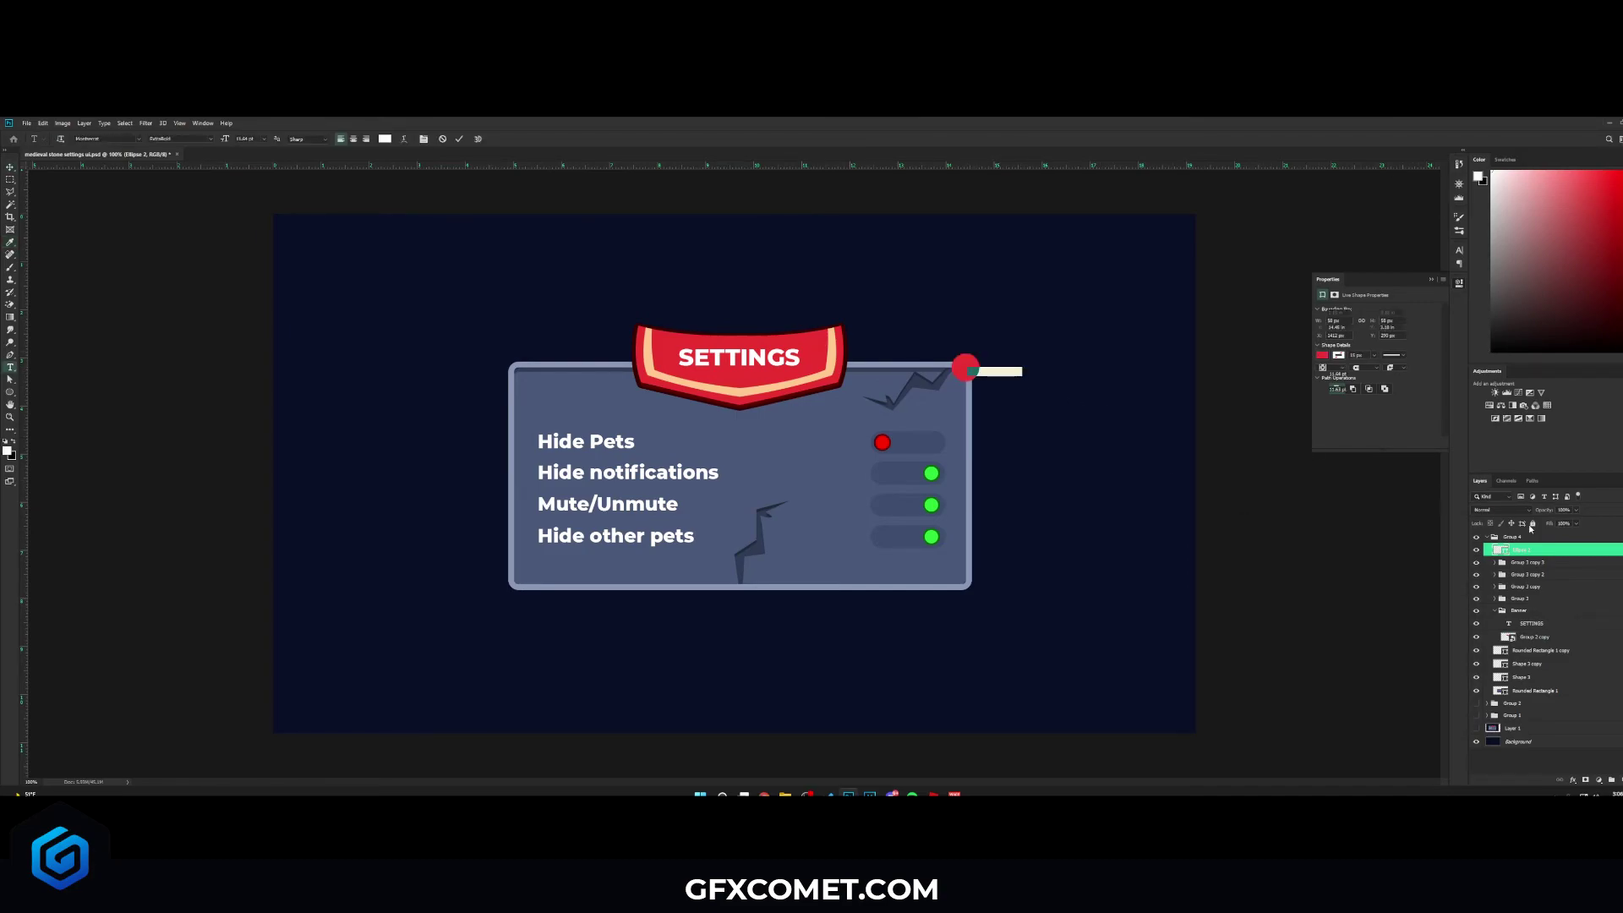
{"action": "type", "text": "x"}
{"action": "key", "text": "ctrl+Return"}
{"action": "key", "text": "ctrl+t"}
{"action": "left_click_drag", "start_coordinate": [975, 363], "coordinate": [980, 361]}
{"action": "key", "text": "Return"}
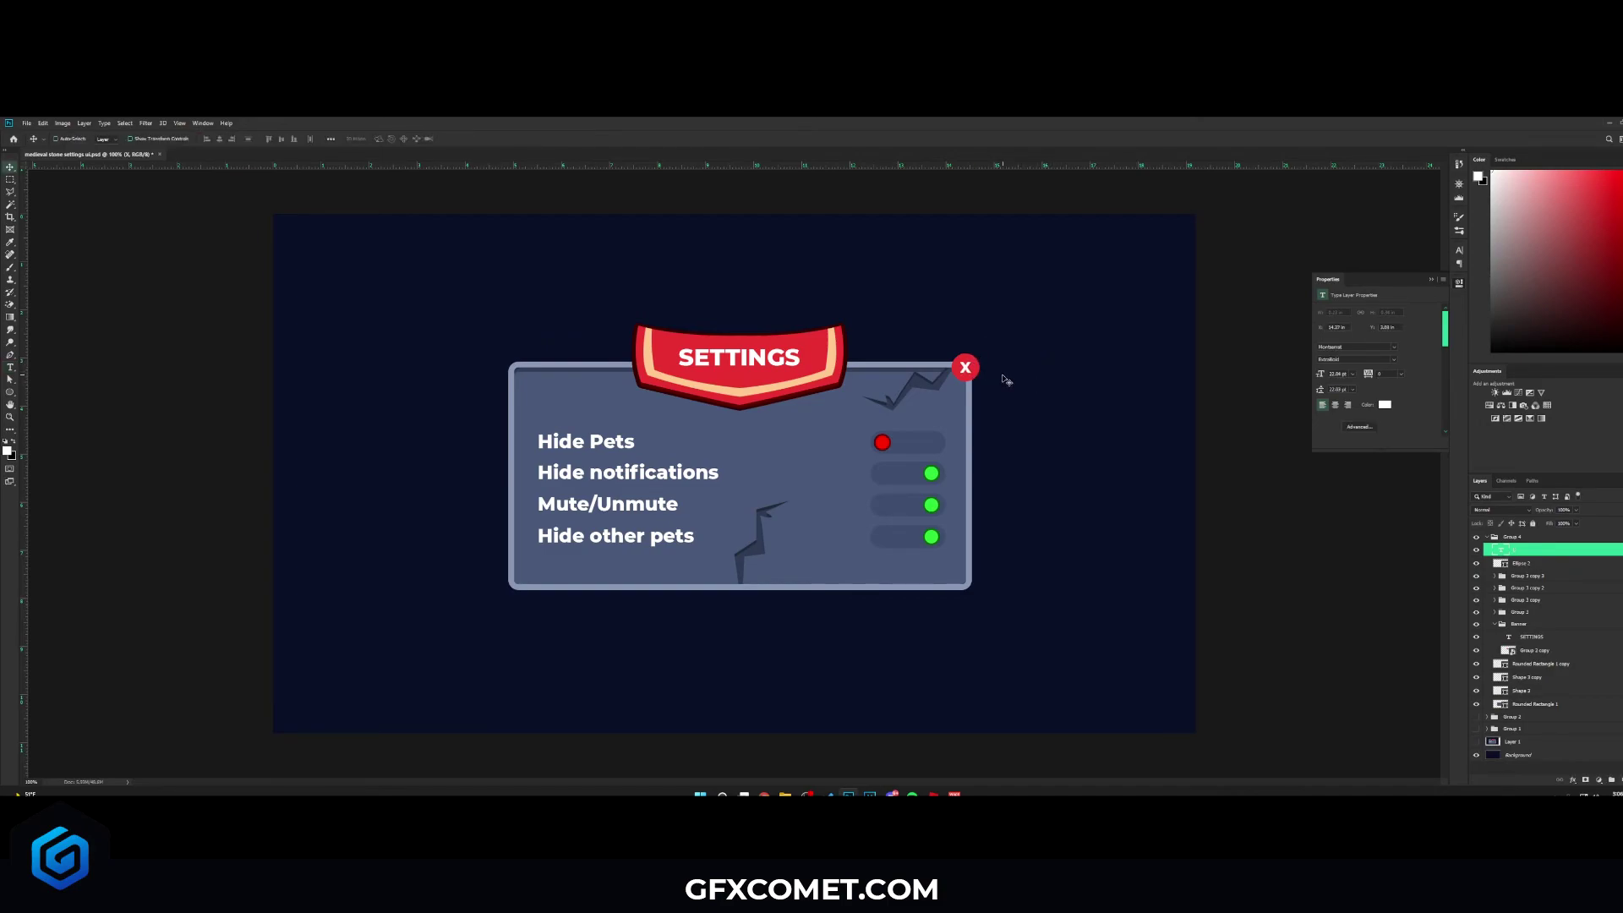
Step: Save the document and collapse the settings panel's layer group
{"action": "key", "text": "ctrl+s"}
{"action": "left_click", "coordinate": [1491, 538]}
{"action": "left_click", "coordinate": [1487, 538]}
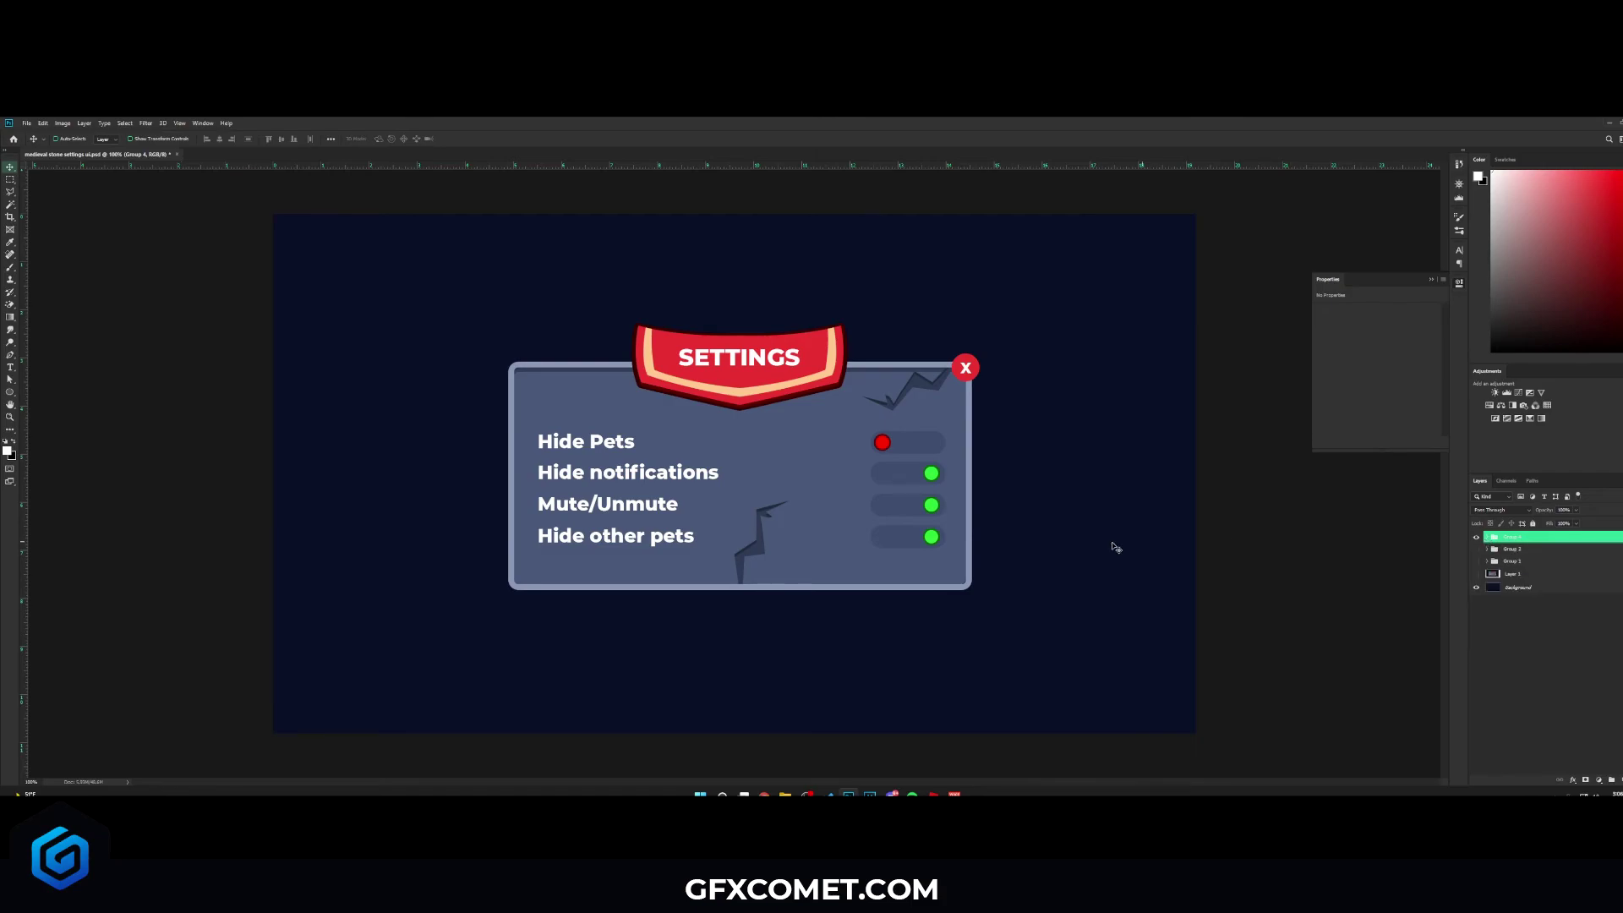